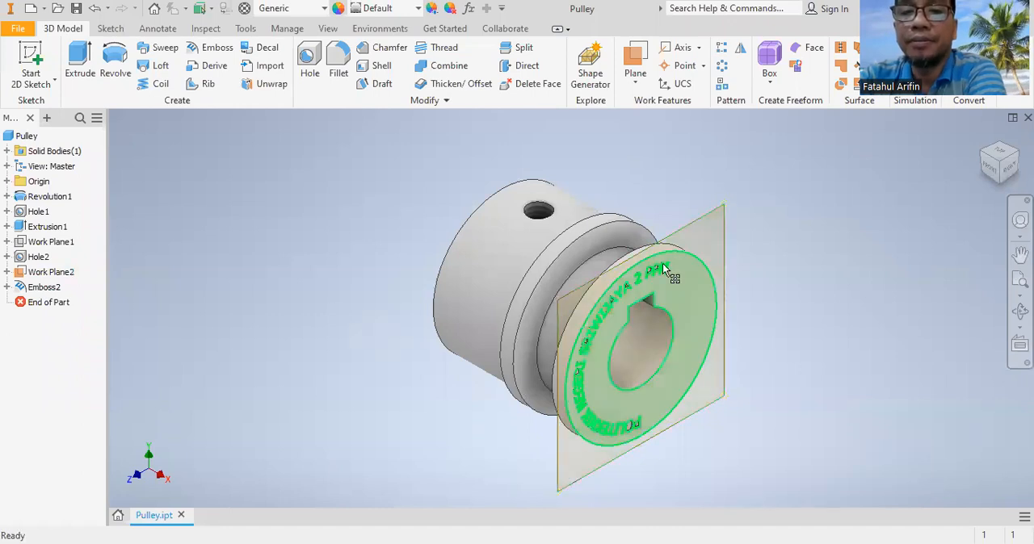
- Undo the emboss on the pulley's end face, along with the text and projected circle in its sketch
left_click(94, 13)
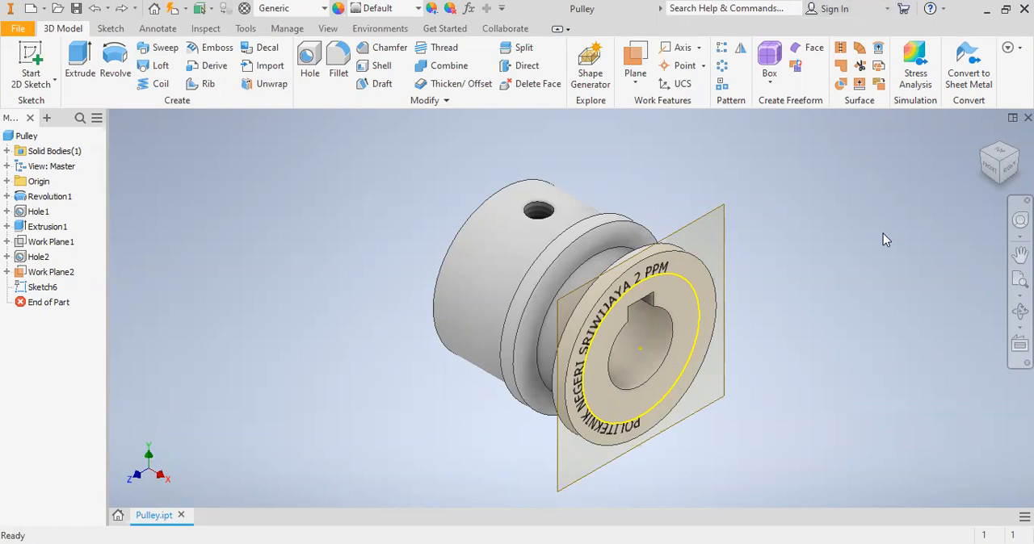
left_click(93, 12)
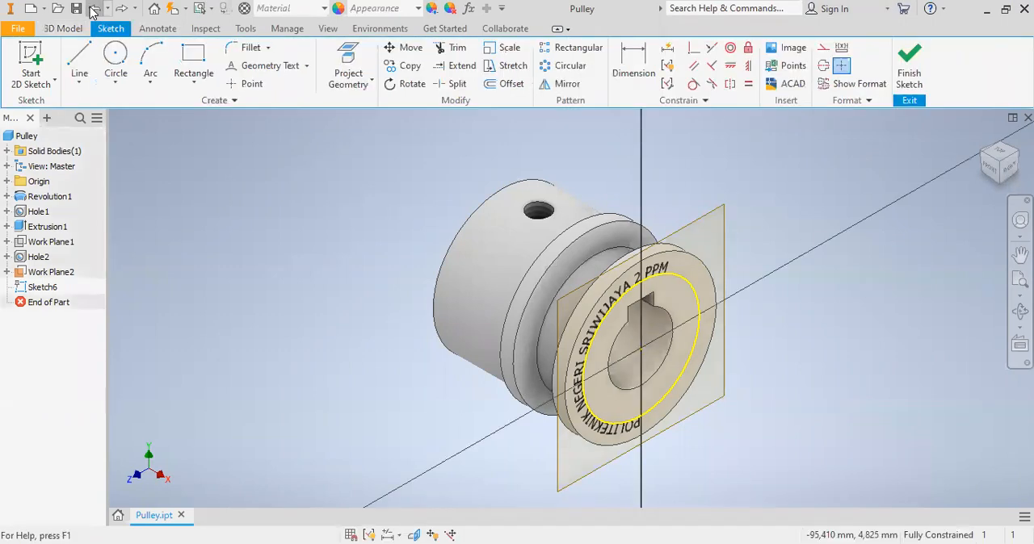
left_click(93, 11)
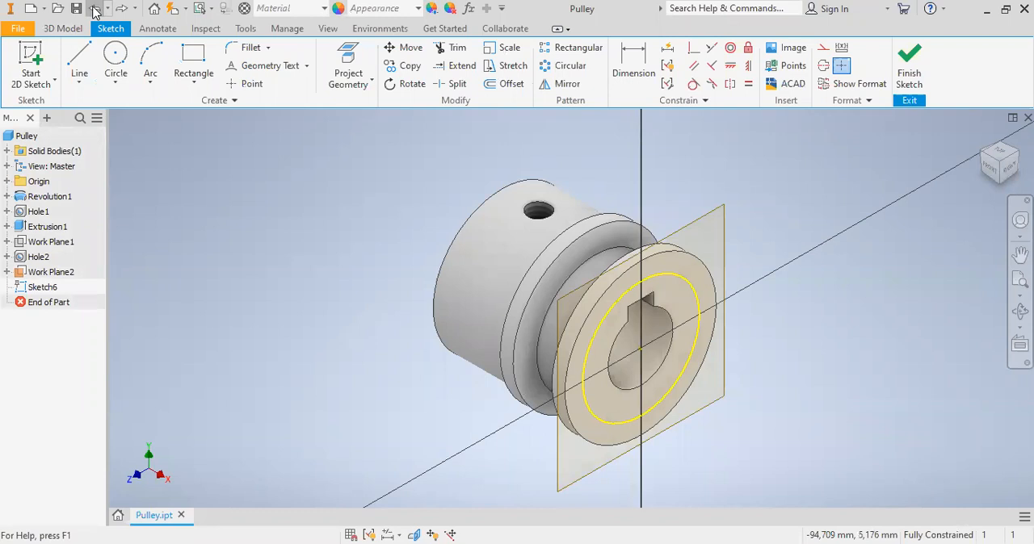
left_click(93, 12)
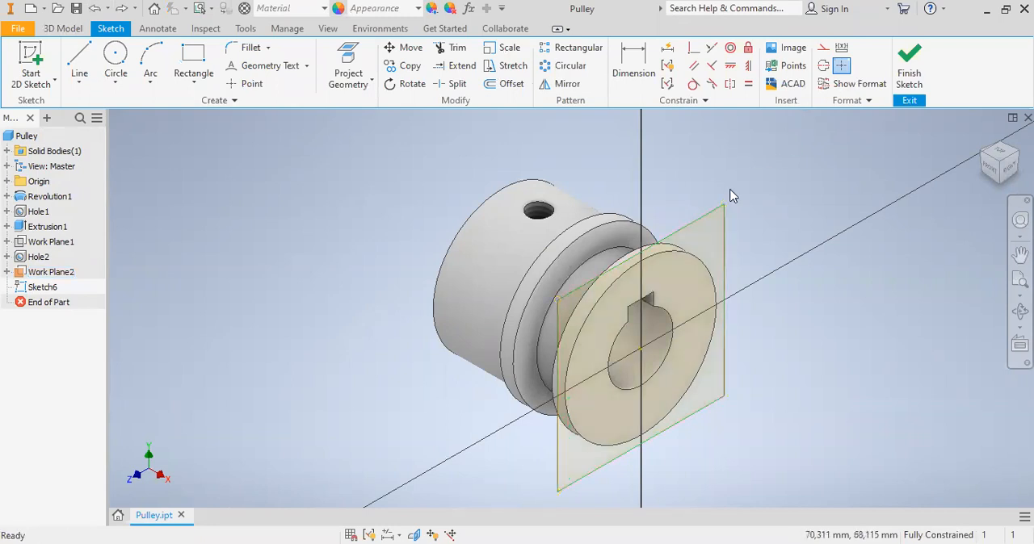
right_click(698, 223)
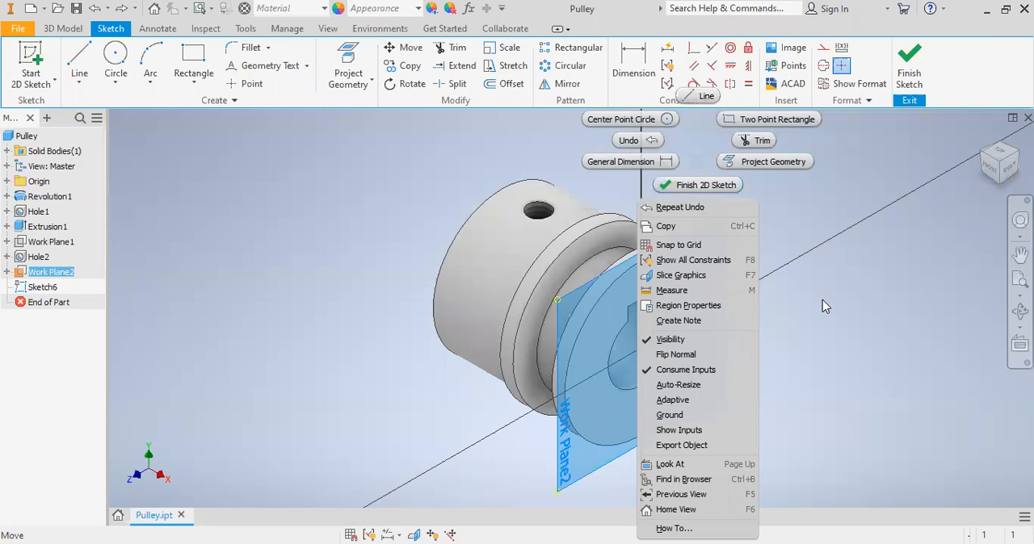
left_click(760, 289)
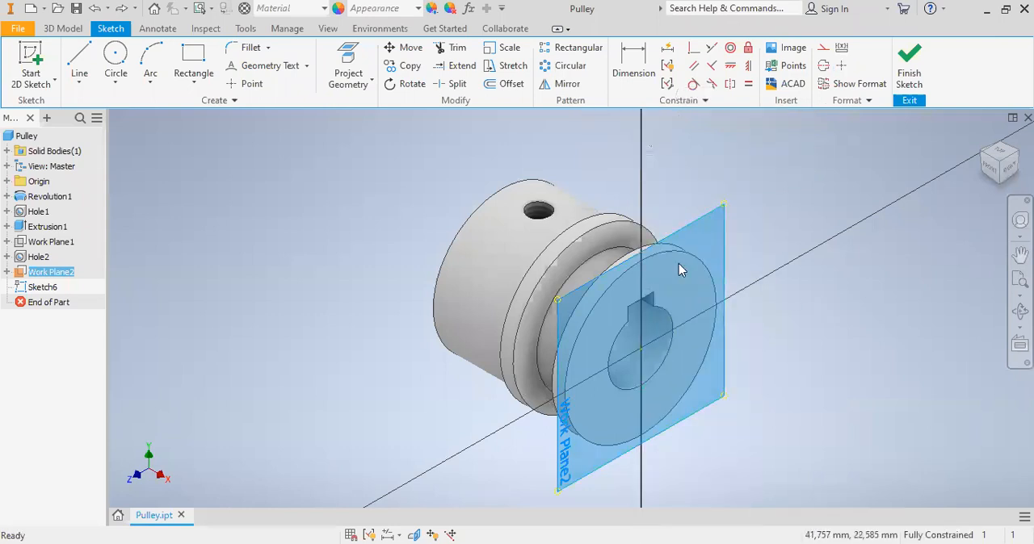
left_click(348, 74)
left_click(598, 235)
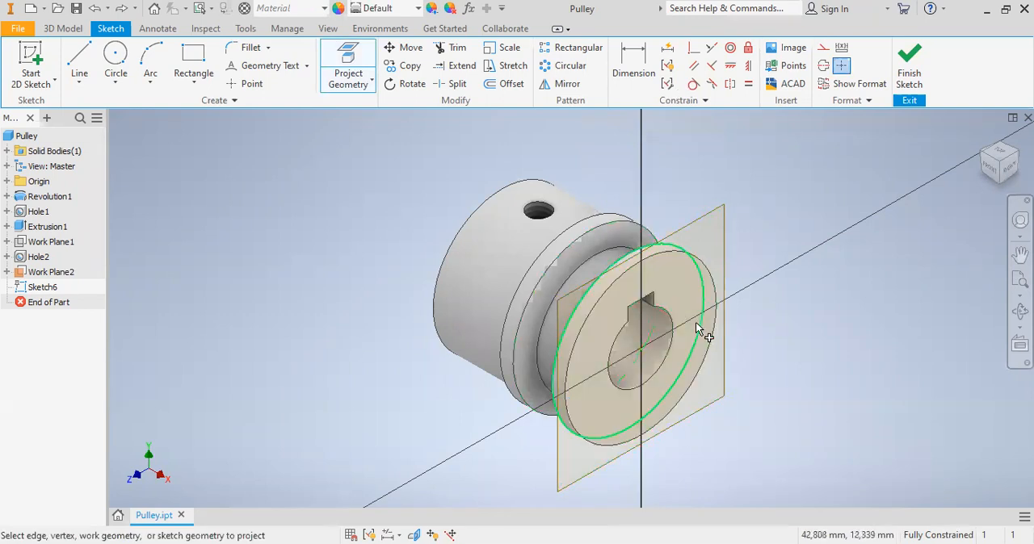
right_click(47, 295)
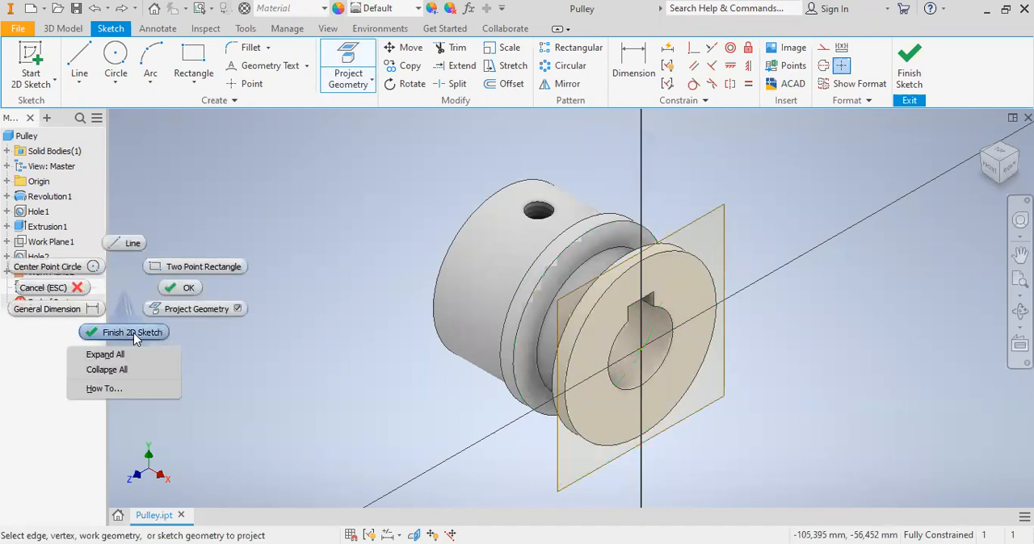
- Undo the emptied sketch and project the pulley's circular groove edge into a new sketch on the work plane at the keyed end face
left_click(94, 9)
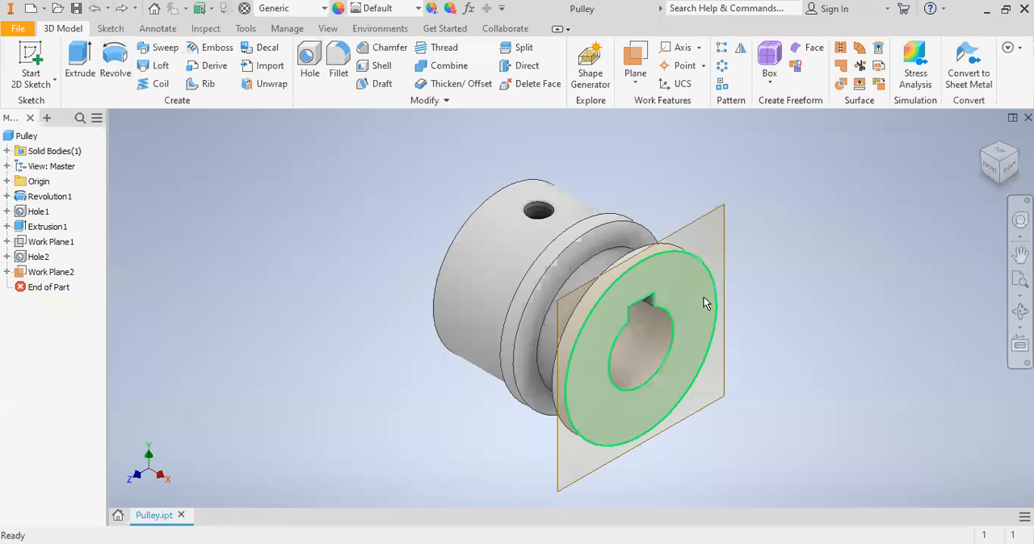
right_click(697, 222)
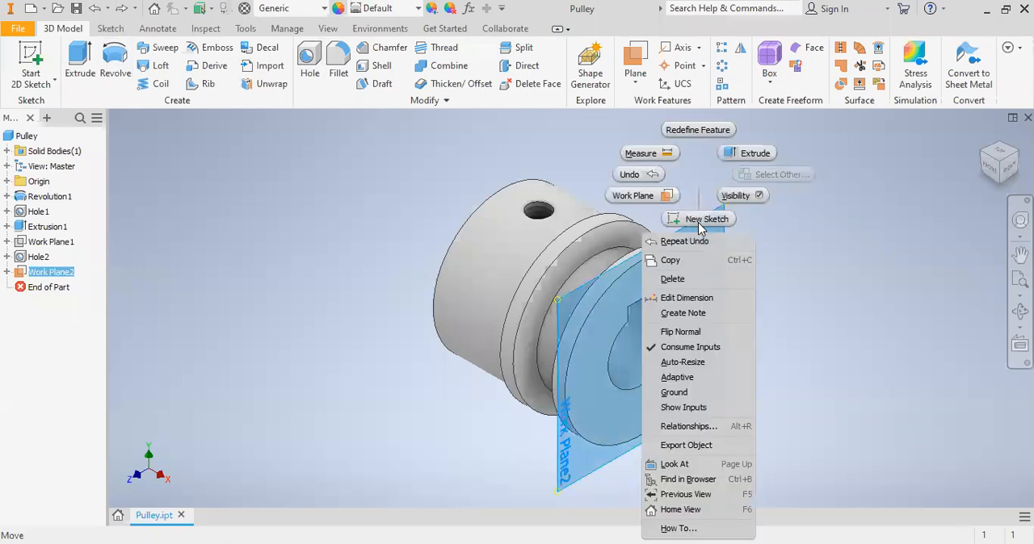
left_click(704, 222)
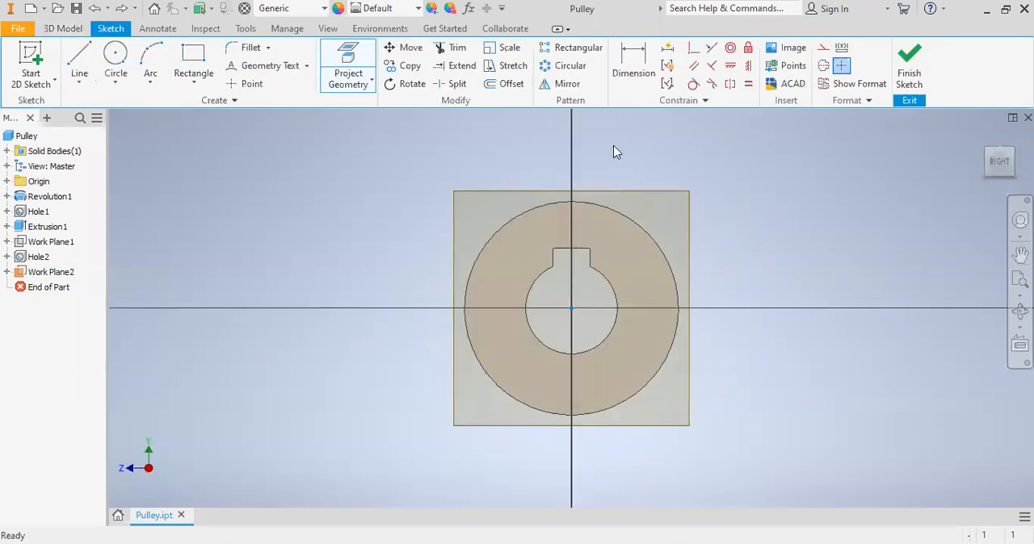
left_click(356, 61)
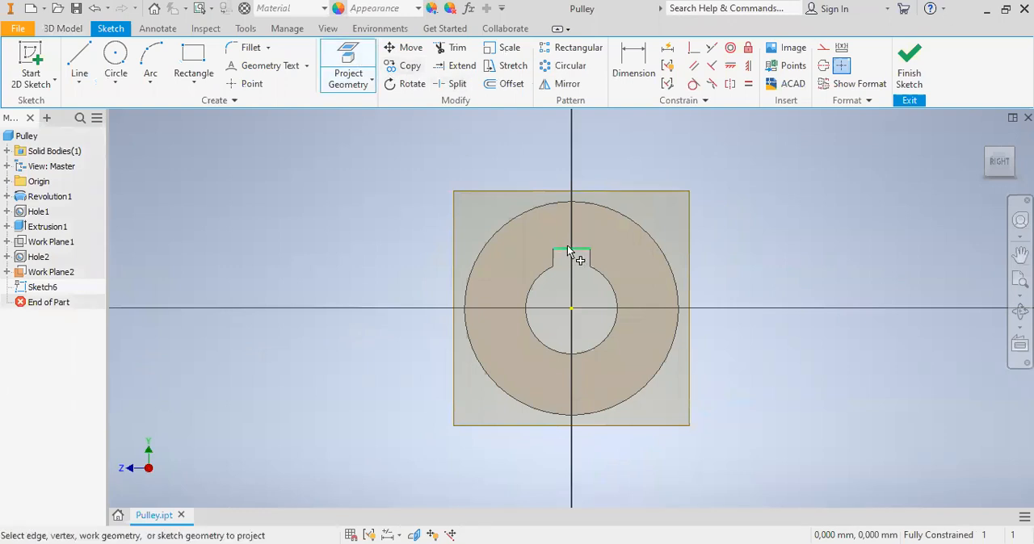
left_click(547, 227)
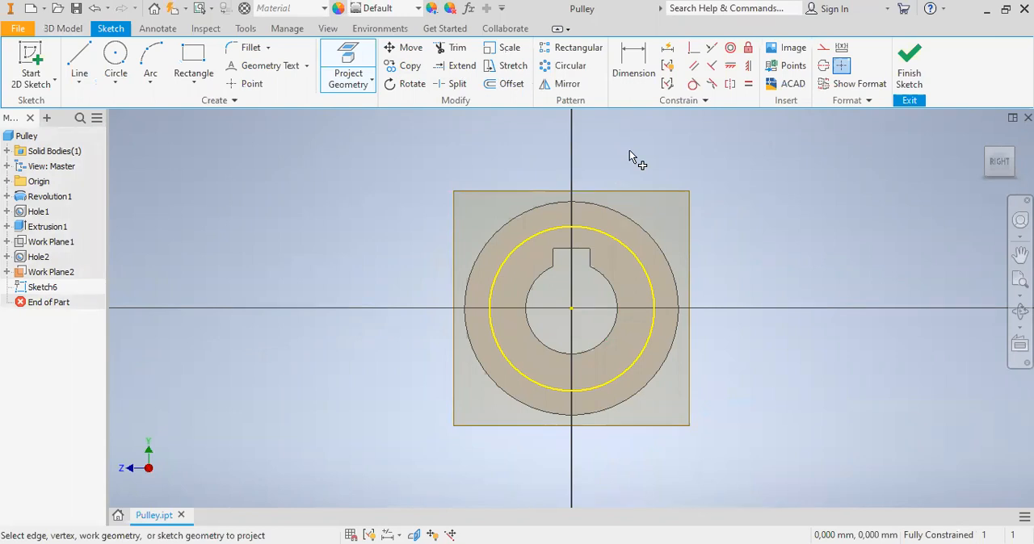
- Start a geometry text aligned to the projected circle and set its text size to 2 mm
left_click(270, 68)
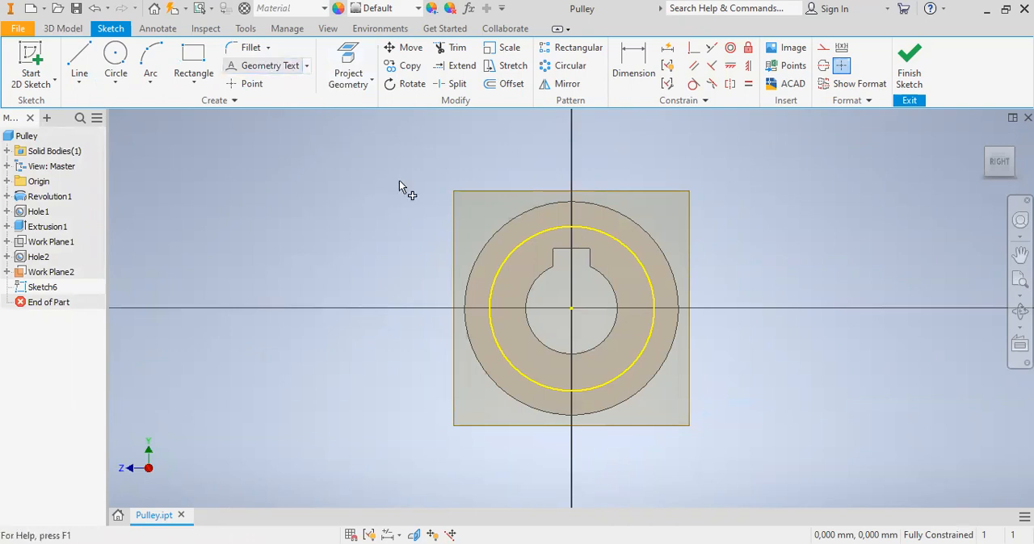
left_click(271, 69)
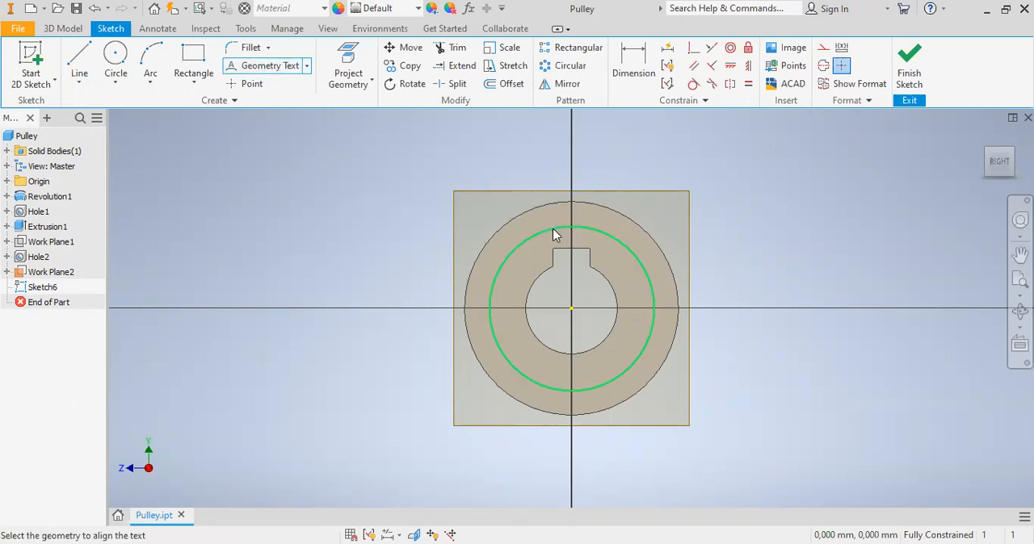
left_click(553, 230)
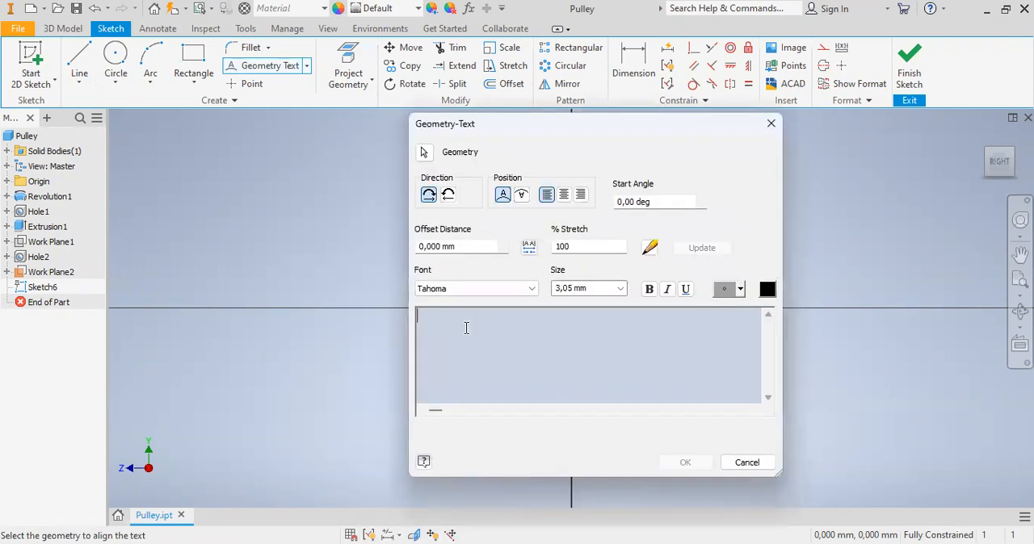
left_click(621, 288)
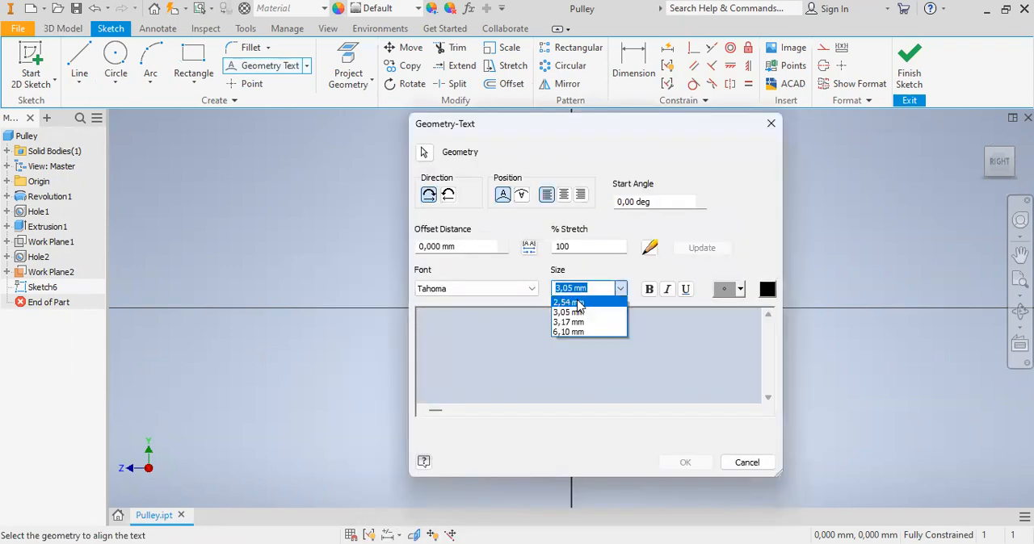
type("2")
key("Return")
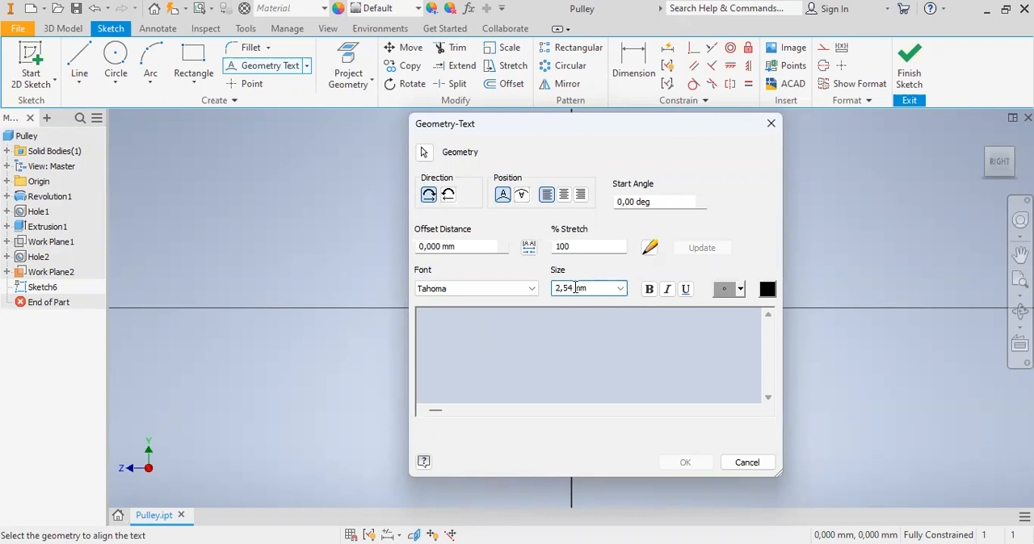
key("BackSpace")
key("BackSpace")
key("BackSpace")
key("BackSpace")
key("BackSpace")
type("2")
key("Return")
- Enter the text POLITEKNIK NEGERI SRIWIJAYA and place it along the projected circle
left_click(533, 317)
type("polit")
key("BackSpace")
key("BackSpace")
key("BackSpace")
key("BackSpace")
key("BackSpace")
type("POLITEK")
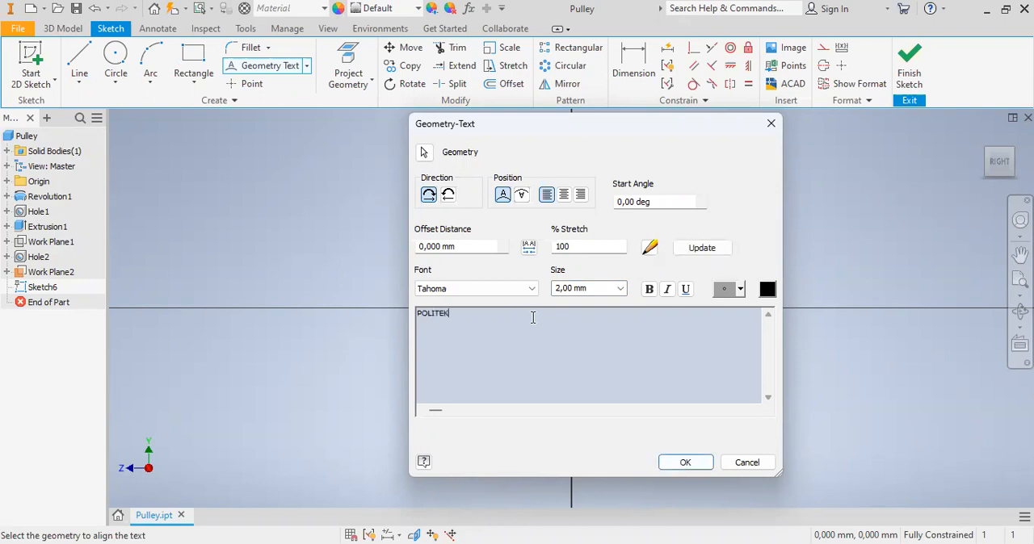
type("NIK NEGERI SRIWIJAYA")
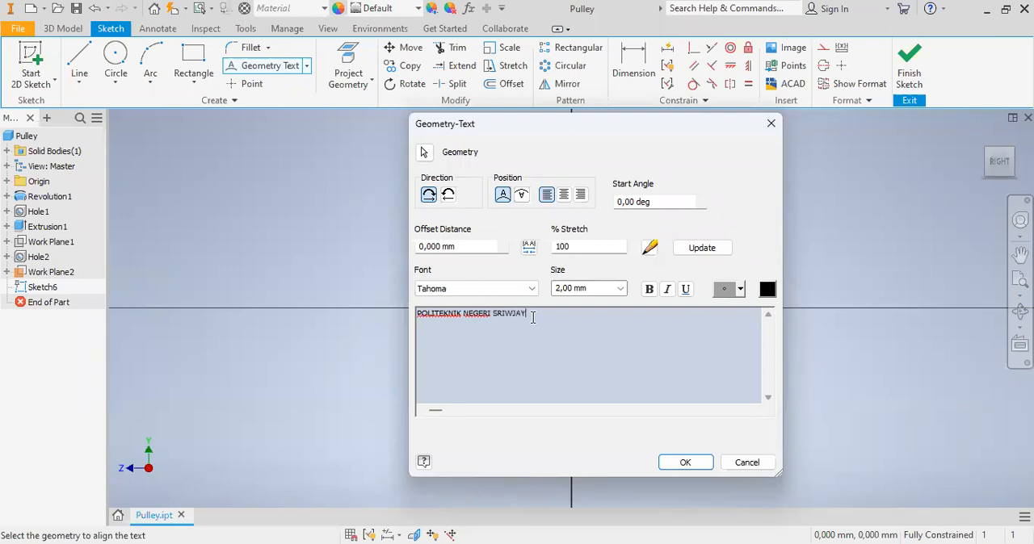
key("BackSpace")
key("BackSpace")
key("BackSpace")
key("BackSpace")
type("IJAYA")
left_click(673, 468)
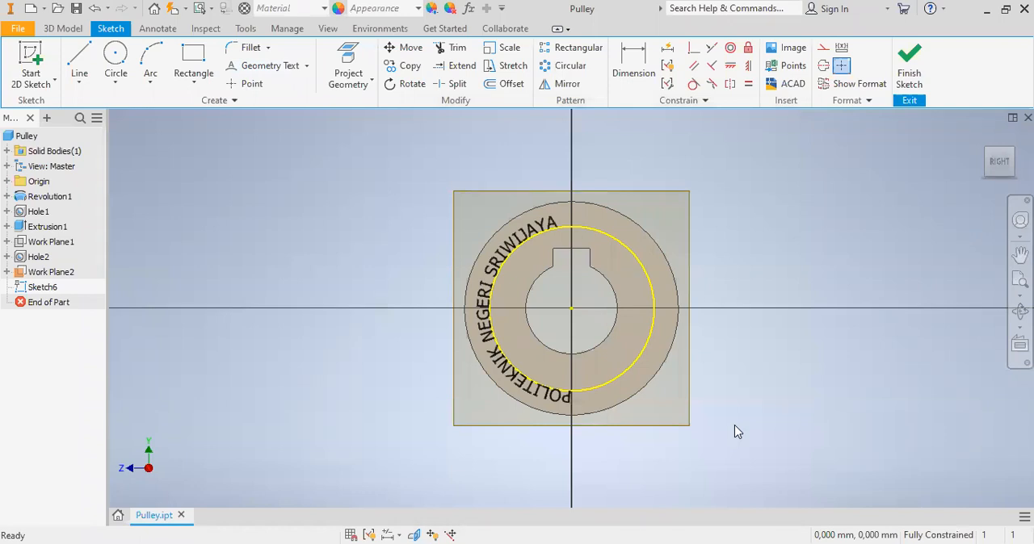
- Finish the sketch and engrave the circular text 1 mm deep from the face, using the reversed direction
left_click(908, 71)
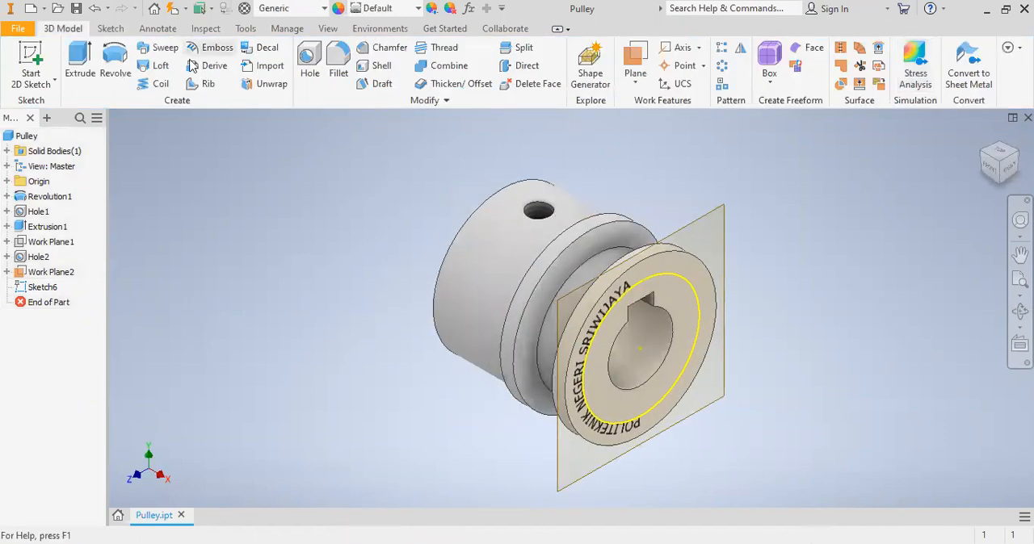
left_click(211, 48)
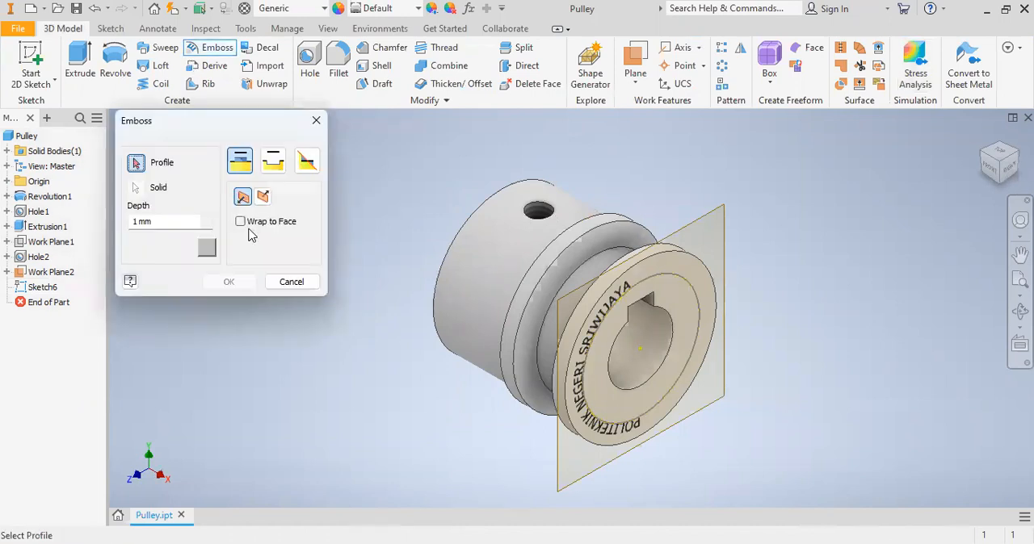
left_click(614, 298)
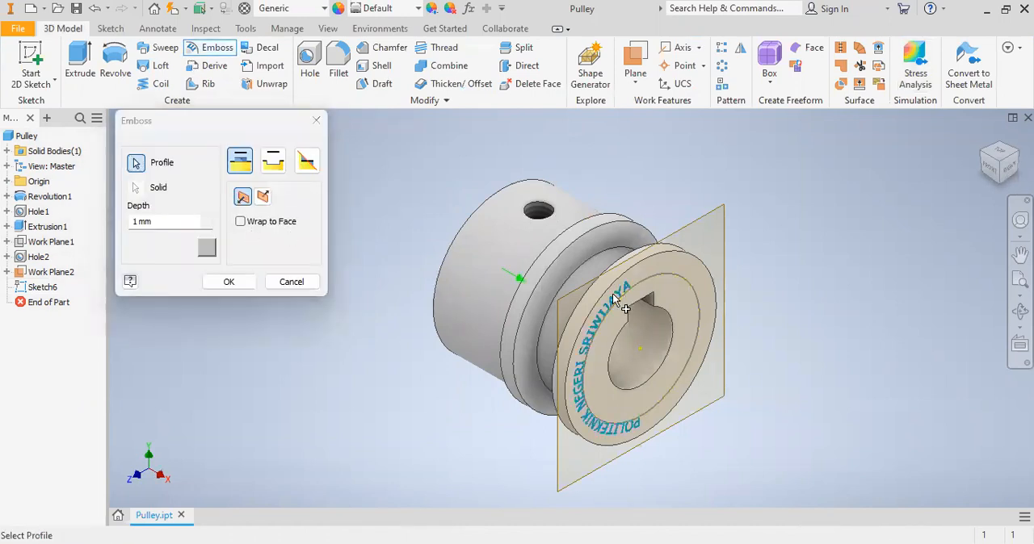
left_click(274, 165)
left_click(263, 196)
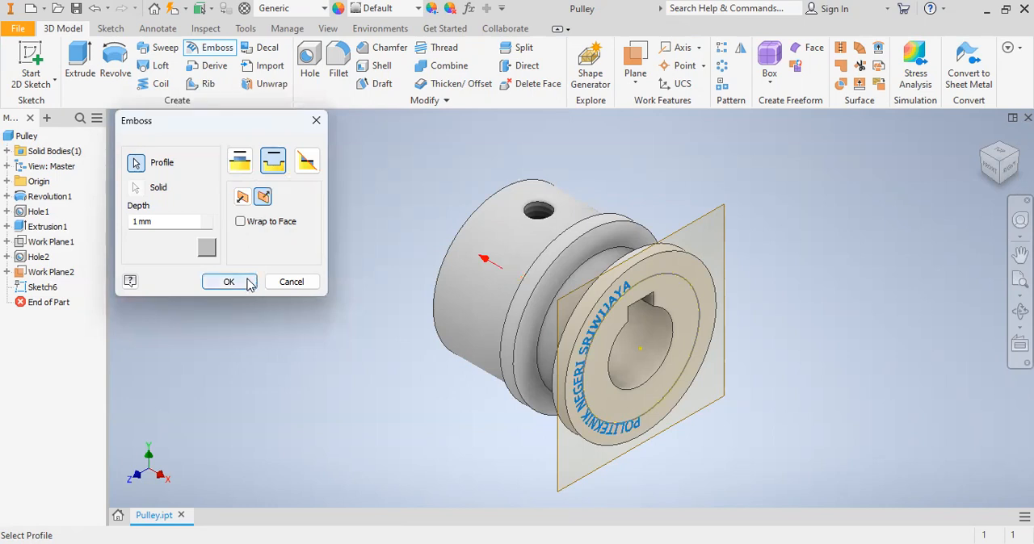
left_click(230, 281)
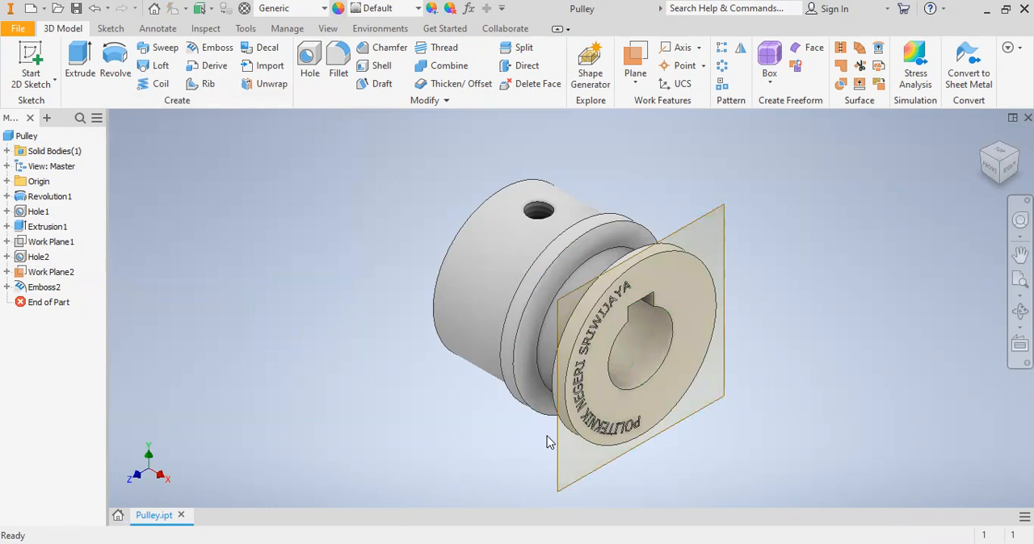
- Insert the image "gambar polsri" into a new sketch on the work plane at the pulley's end face
right_click(700, 220)
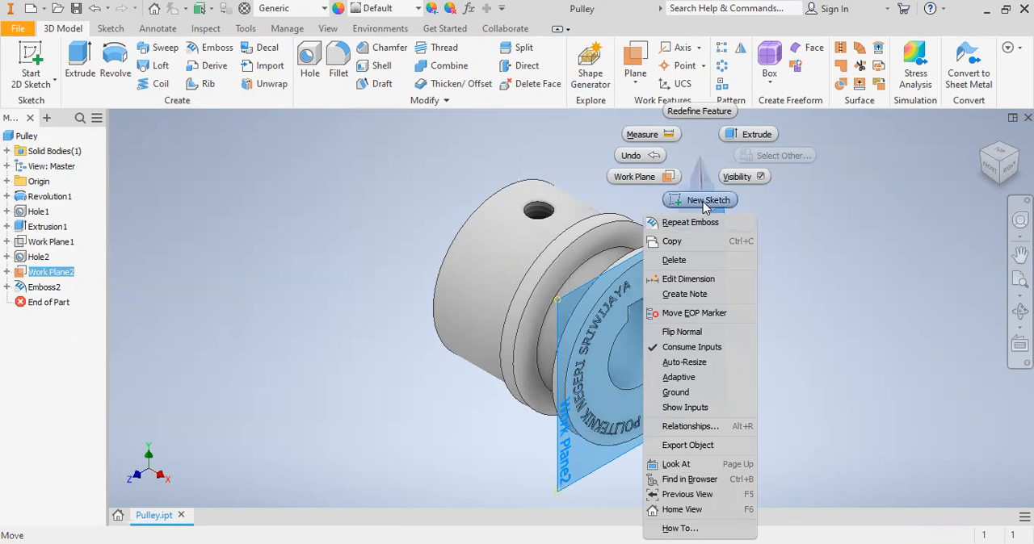
left_click(703, 203)
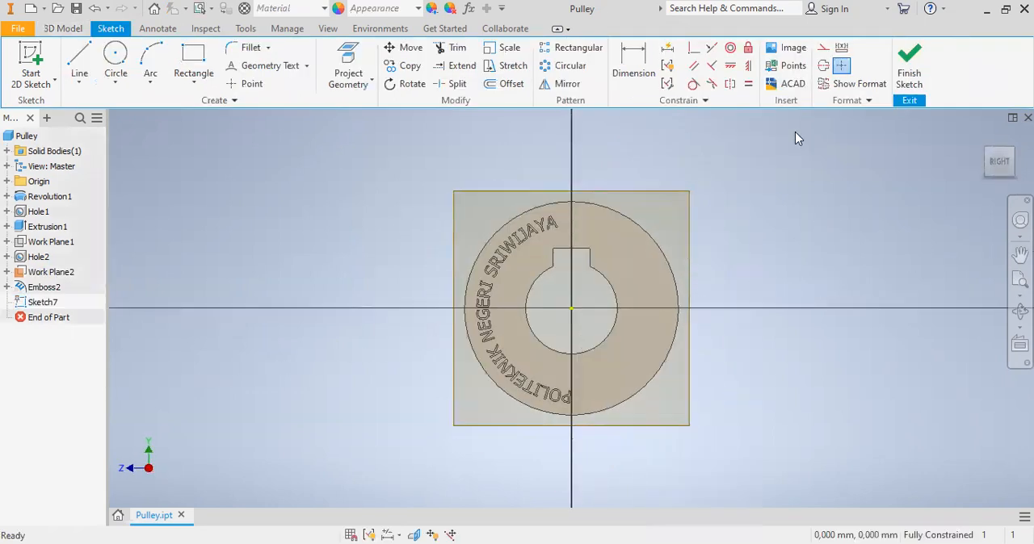
left_click(790, 50)
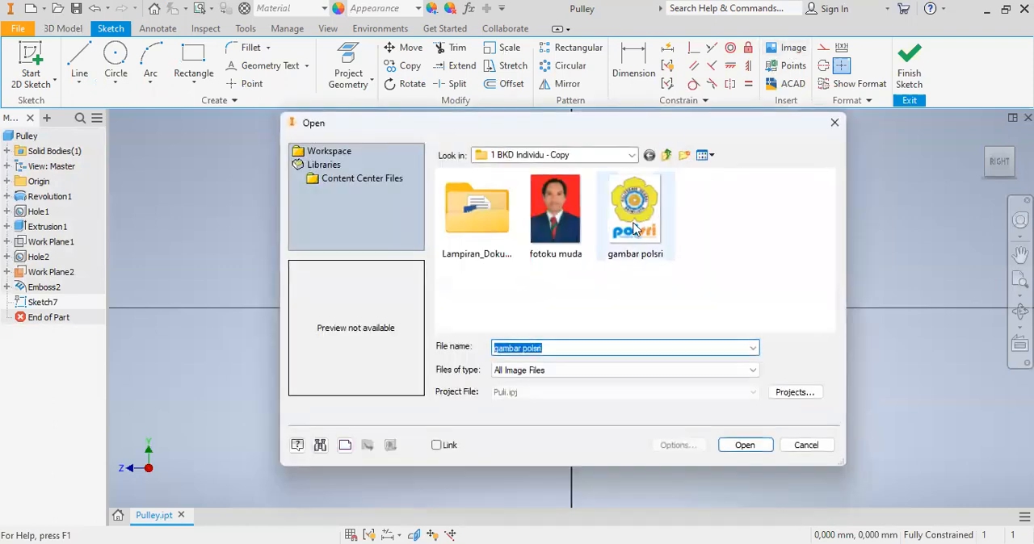
left_click(634, 230)
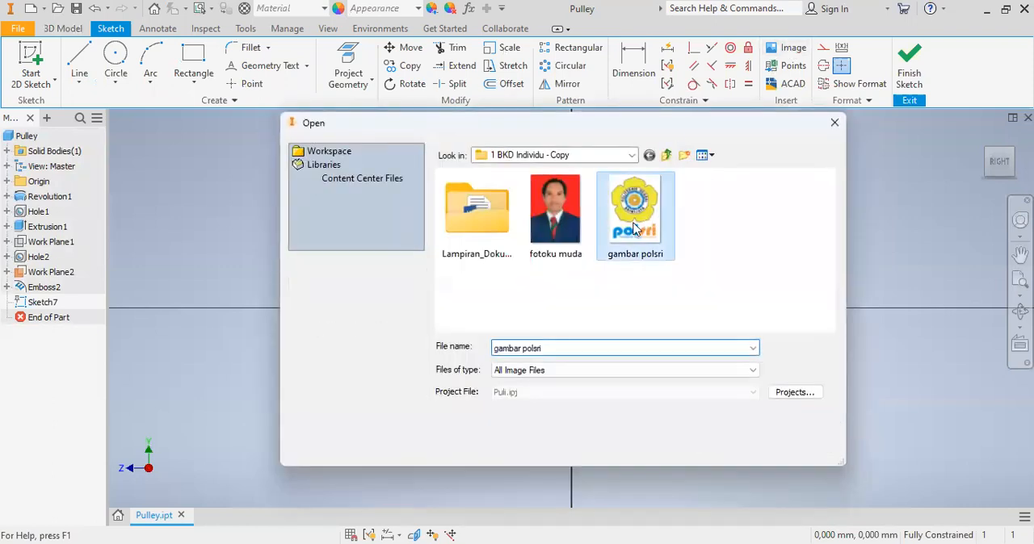
left_click(745, 445)
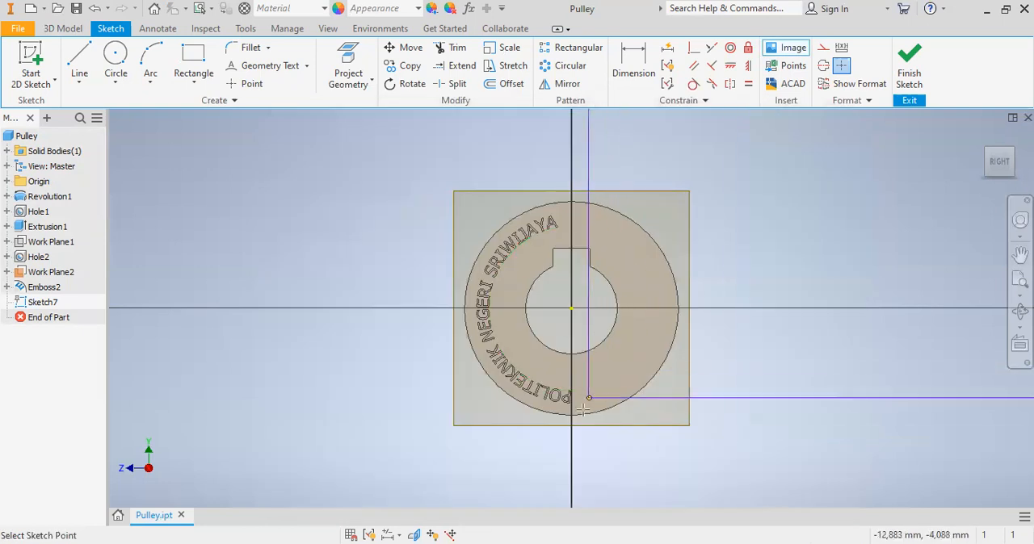
left_click(582, 409)
left_click(721, 407)
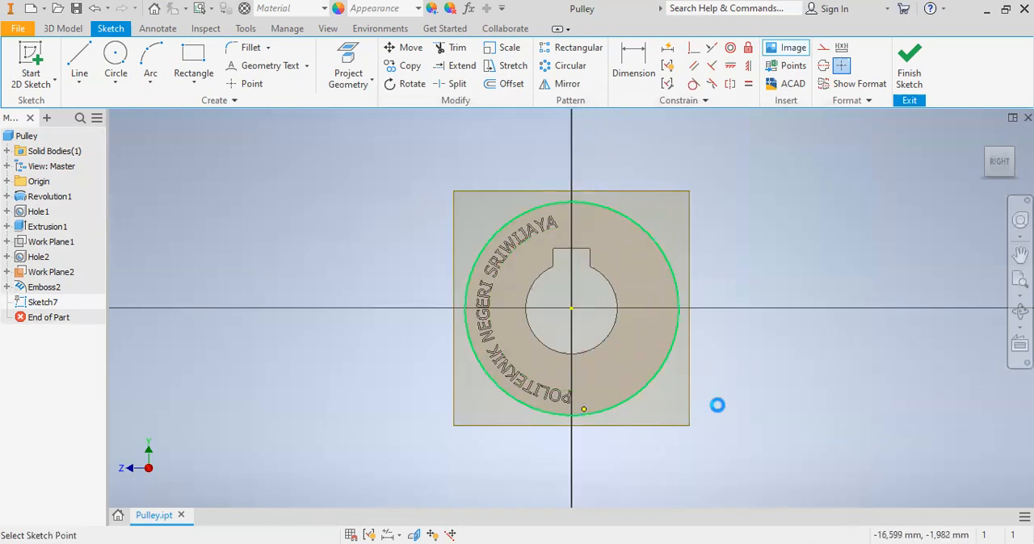
key("Escape")
left_click(1019, 278)
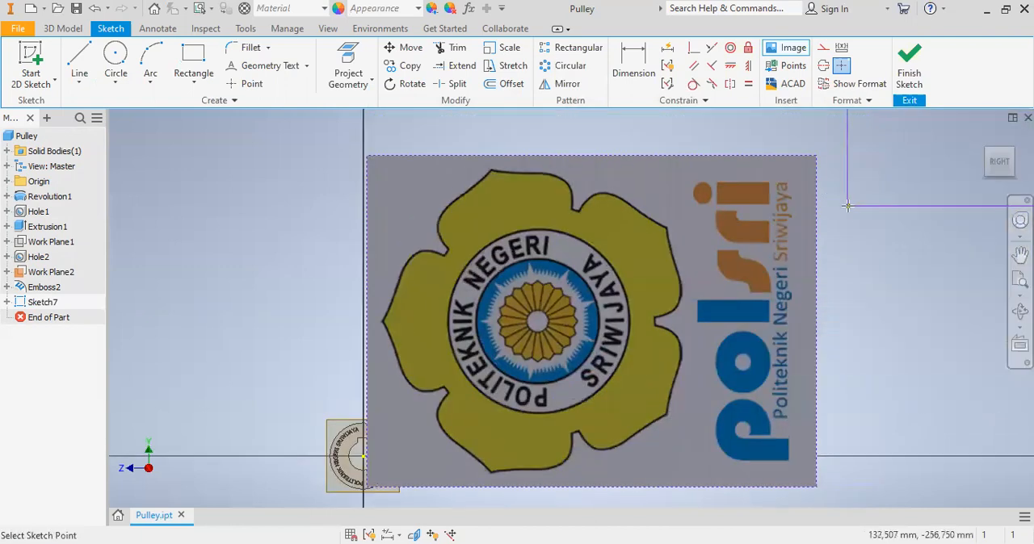
key("Escape")
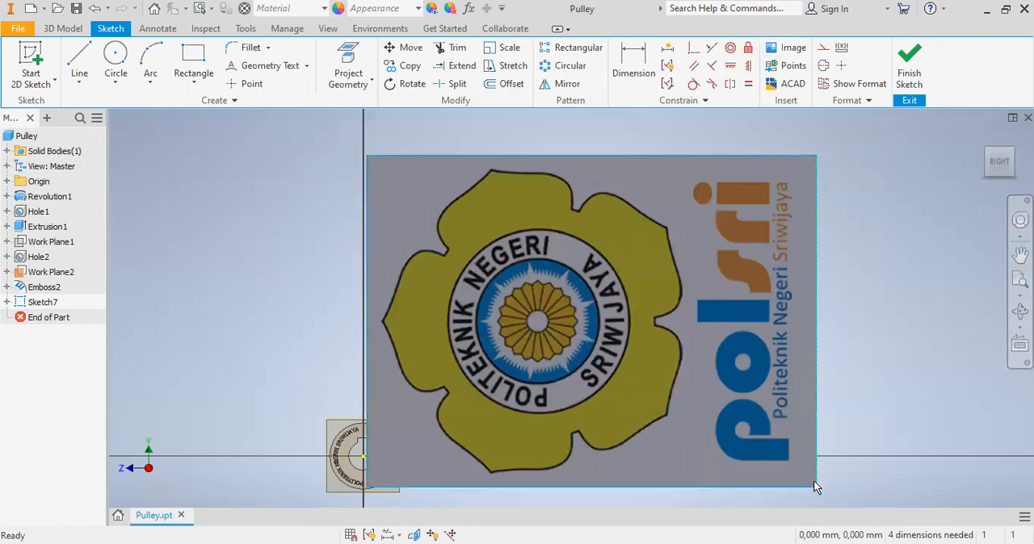
- Scale down the logo image, turn it upright, place it on the end face between the bore and the rim, and finish the sketch
left_click_drag(813, 488, 372, 451)
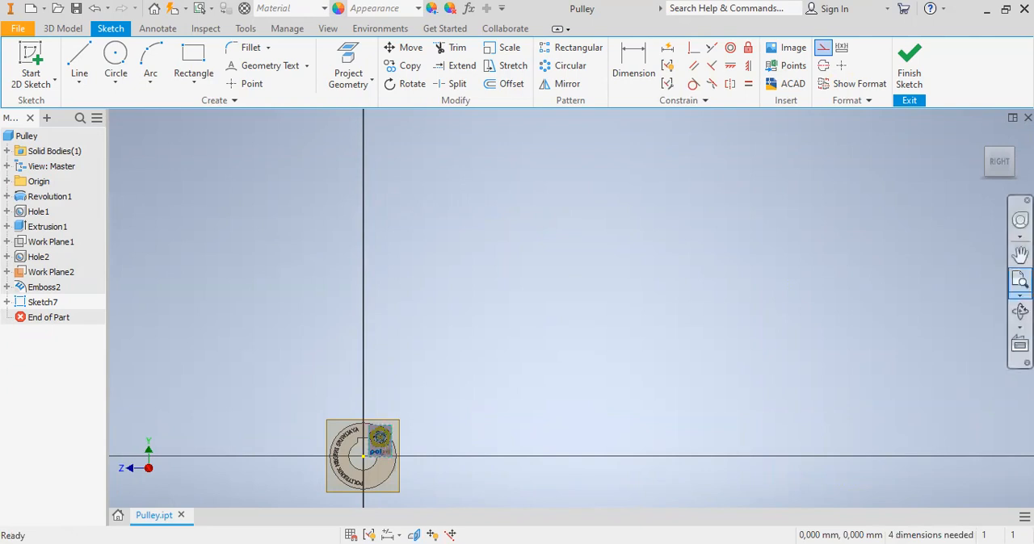
left_click(1026, 279)
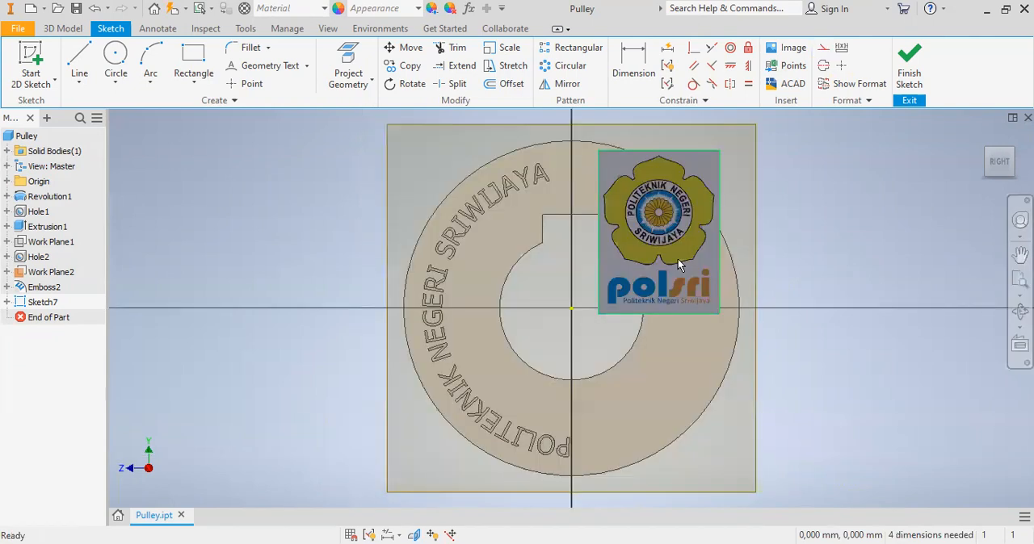
mouse_move(717, 311)
left_mouse_down()
mouse_move(692, 299)
mouse_move(659, 307)
mouse_move(683, 279)
mouse_move(659, 252)
mouse_move(676, 263)
mouse_move(689, 331)
mouse_move(716, 343)
left_mouse_up()
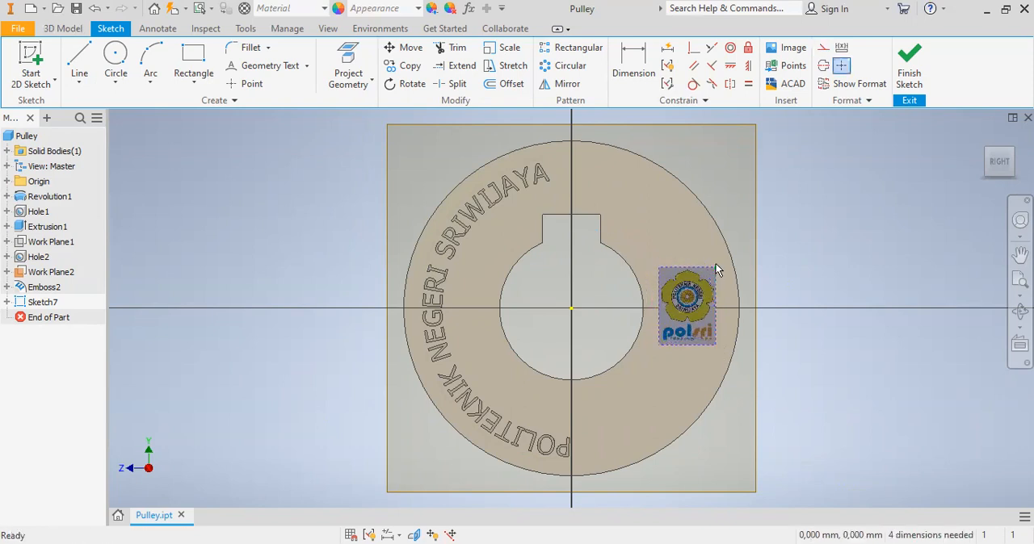
mouse_move(716, 274)
left_mouse_down()
mouse_move(718, 342)
mouse_move(732, 340)
mouse_move(709, 309)
mouse_move(710, 323)
left_mouse_up()
left_click(716, 338)
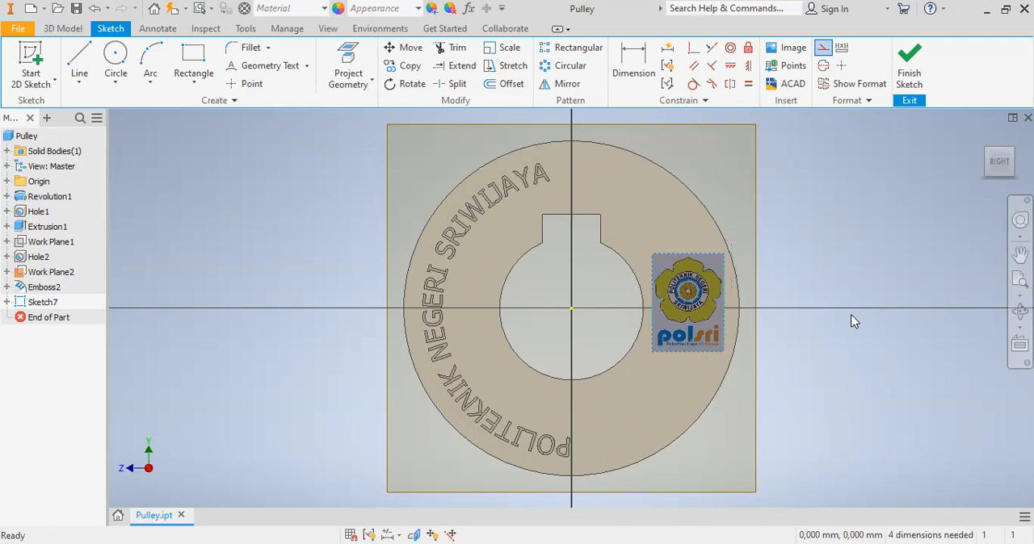
left_click(907, 68)
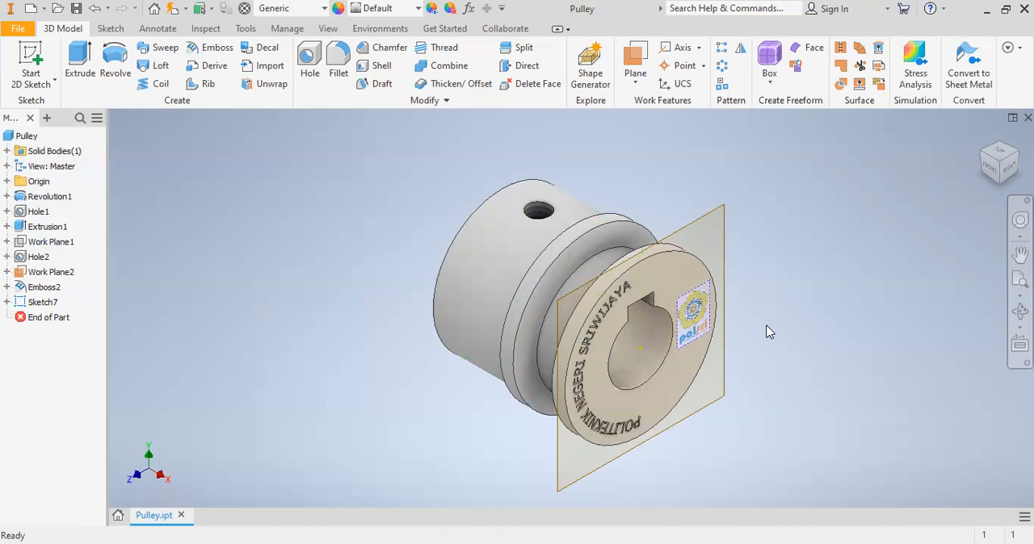
- Apply the logo image as a decal on the pulley's end face
left_click(269, 50)
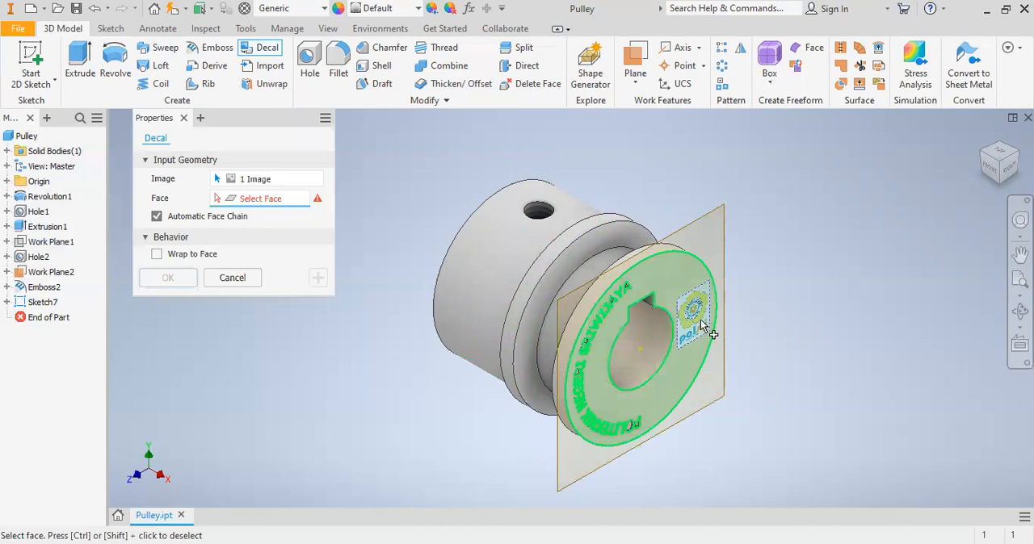
left_click(669, 277)
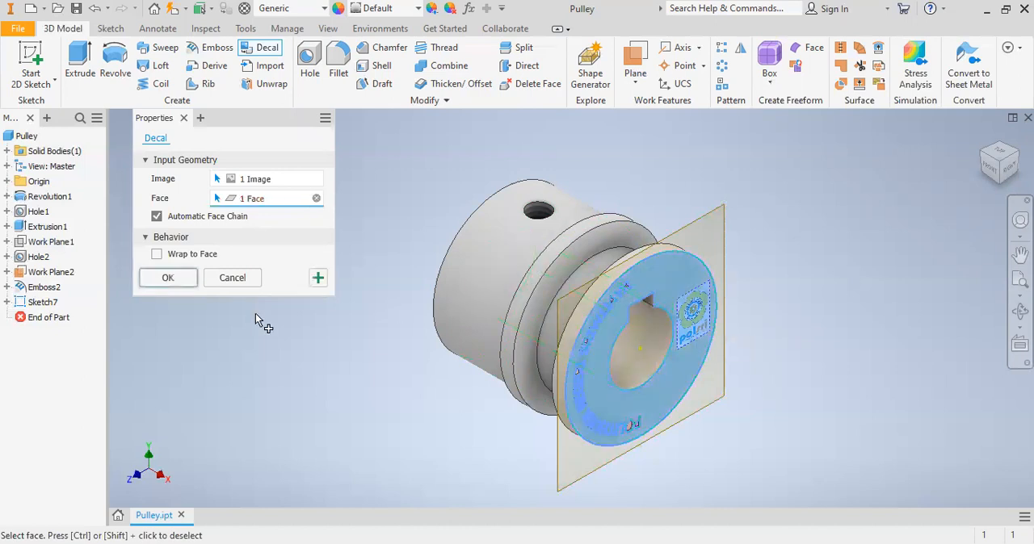
left_click(180, 284)
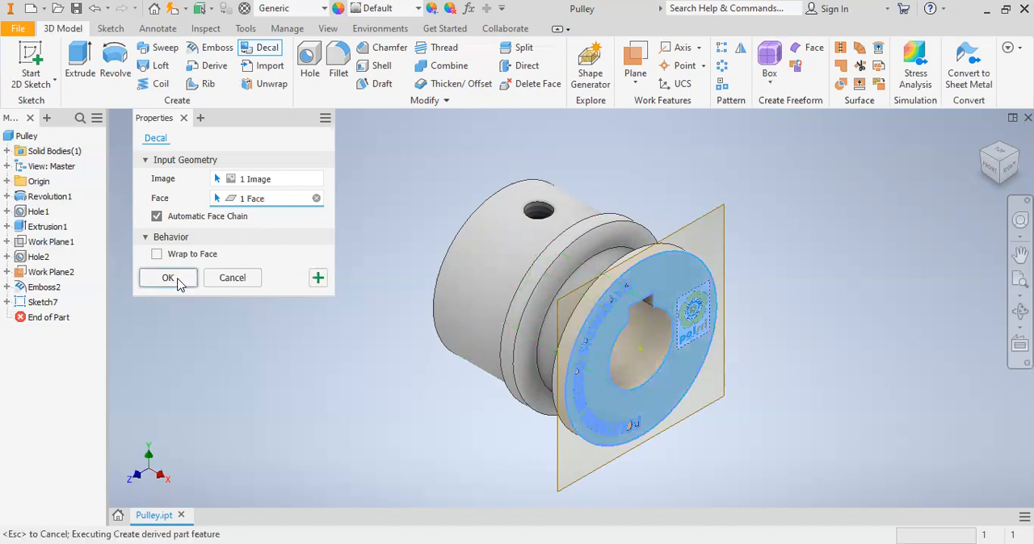
- Hide the work plane at the pulley's end face
left_click(707, 216)
right_click(706, 216)
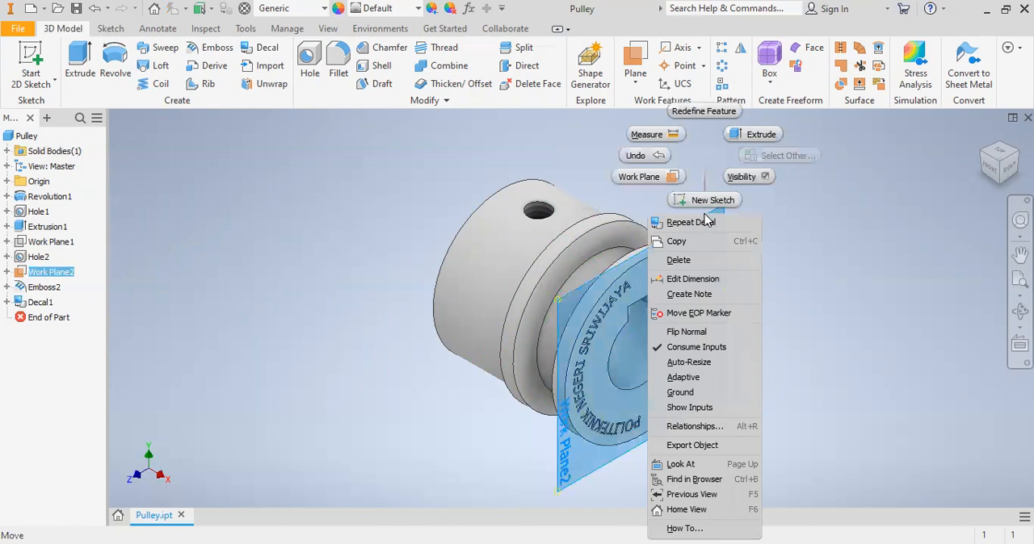
left_click(768, 179)
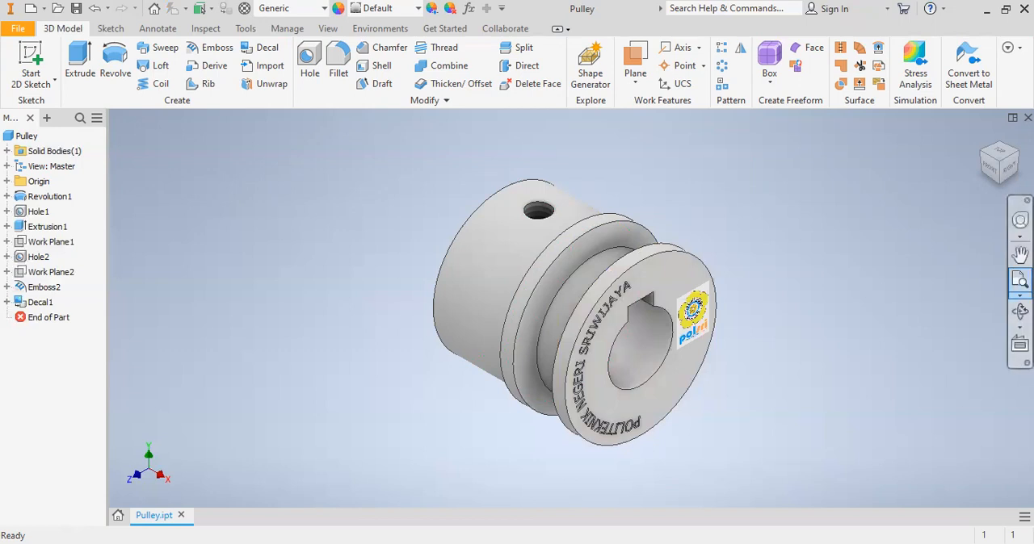
- Examine the engraved circular text and the logo decal on the pulley's end face, up close and straight on
left_click(1020, 296)
left_click(953, 341)
right_click_drag(549, 231, 632, 411)
left_click(634, 415)
left_click(1019, 296)
left_click(1020, 295)
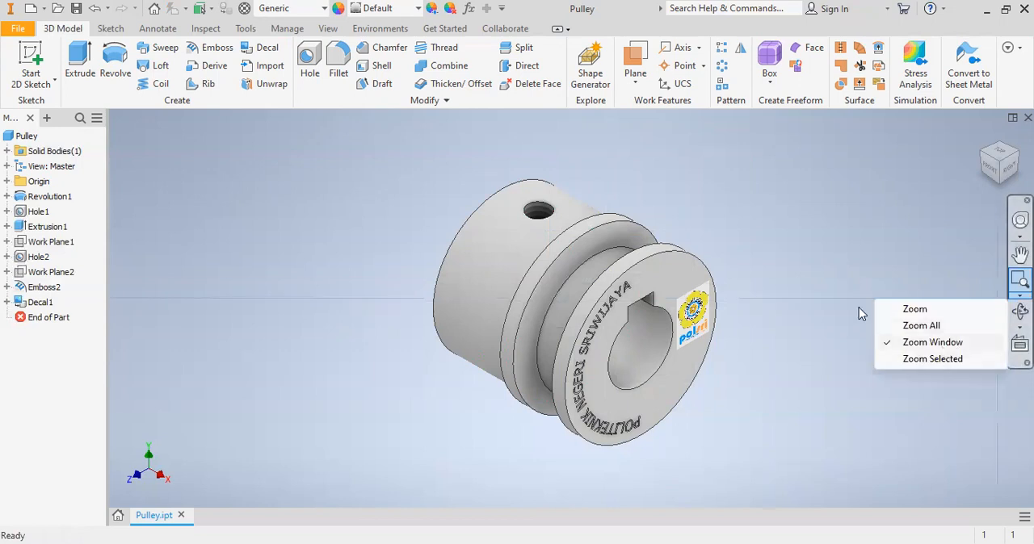
left_click(932, 342)
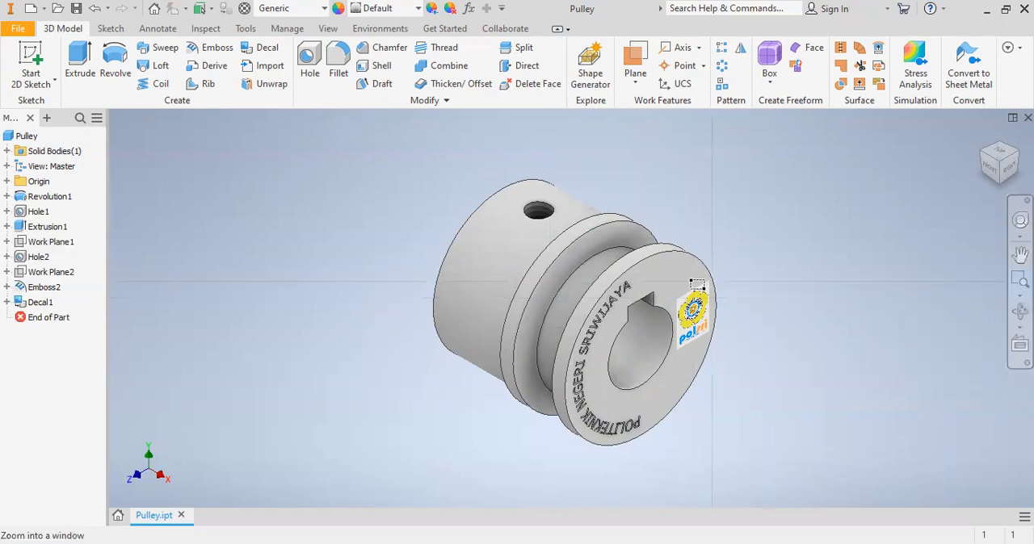
left_click_drag(344, 243, 632, 452)
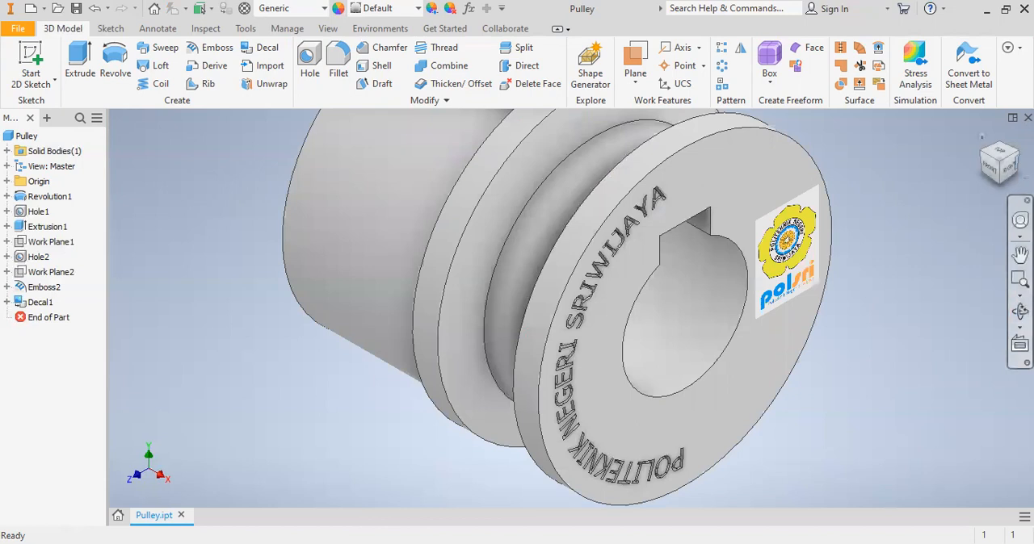
left_click(990, 173)
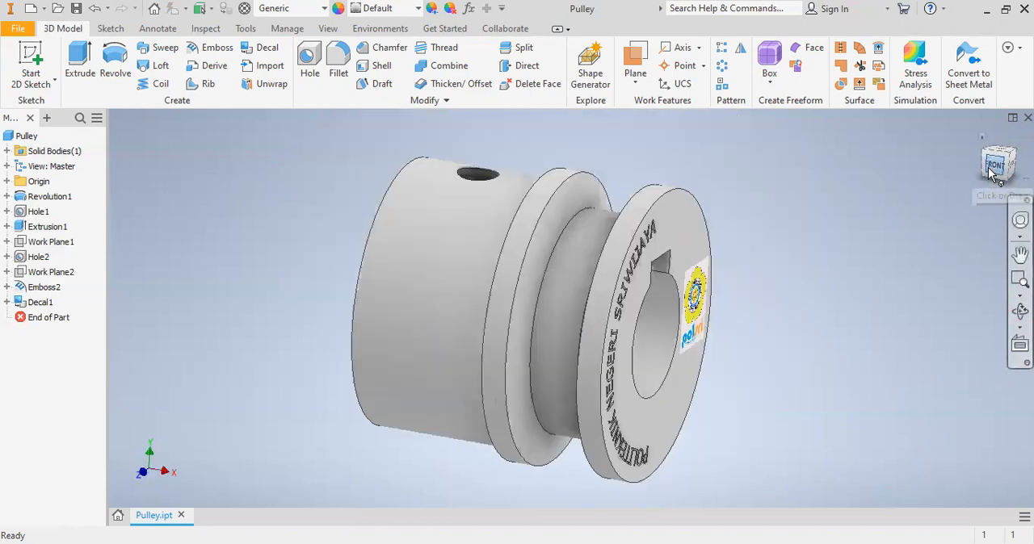
left_click(1019, 162)
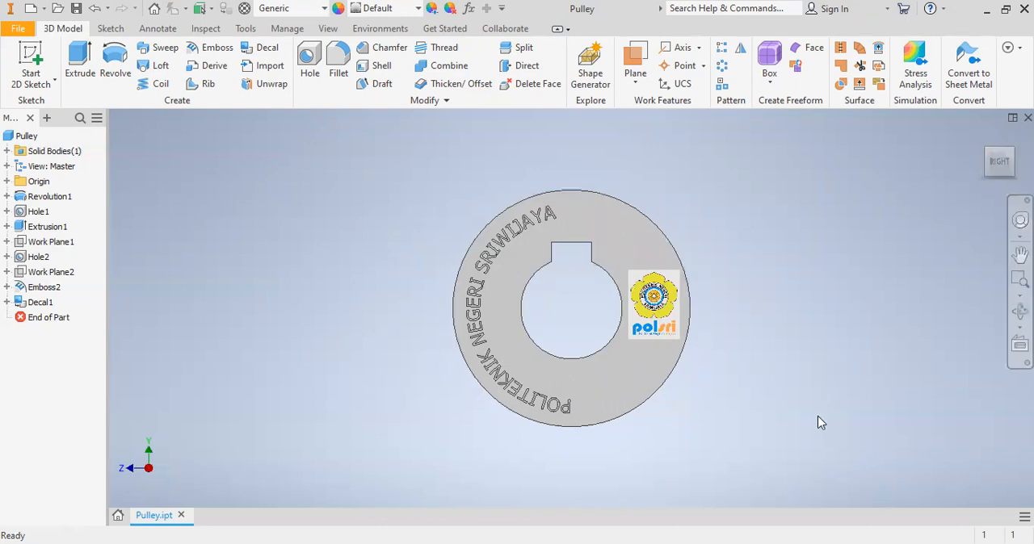
left_click(1020, 278)
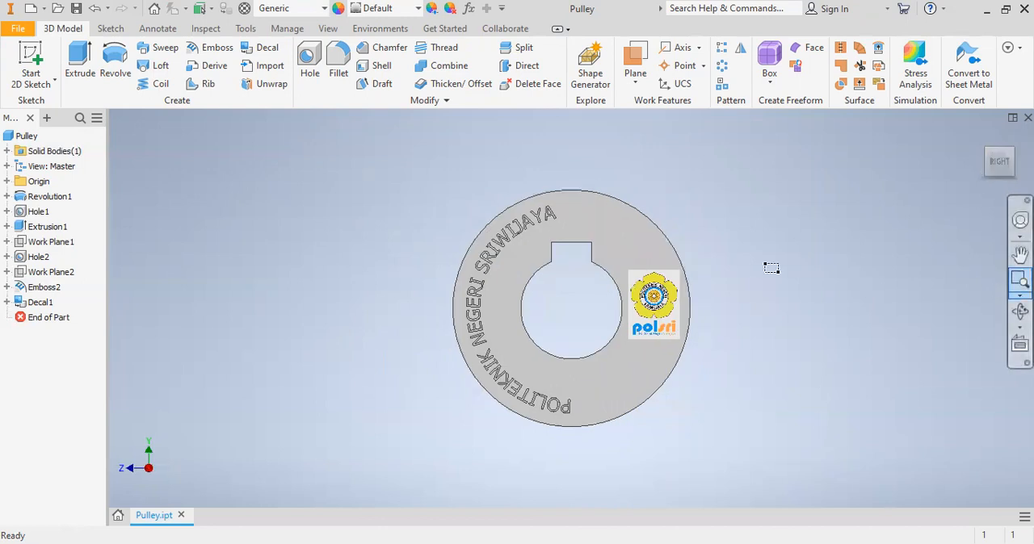
left_click_drag(440, 184, 560, 439)
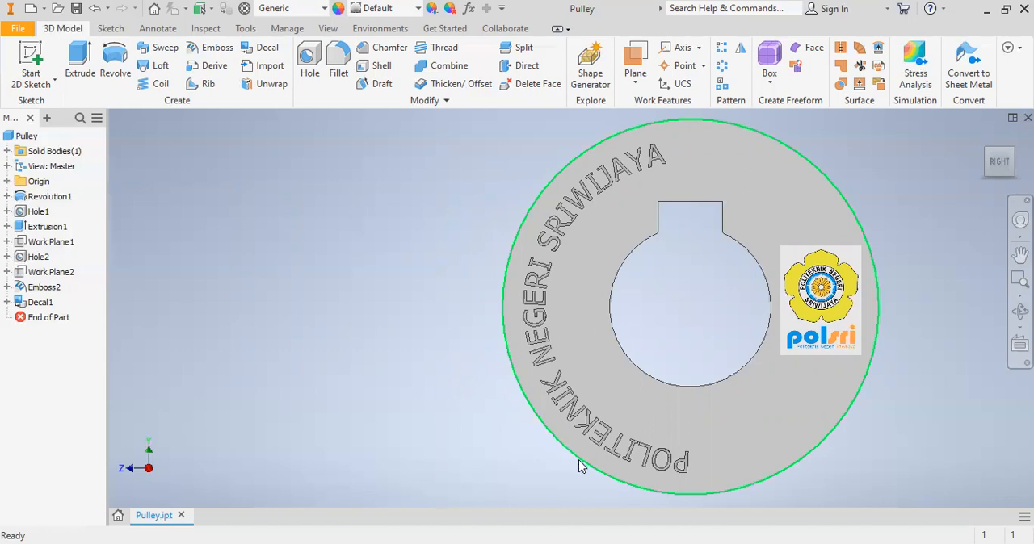
mouse_move(579, 467)
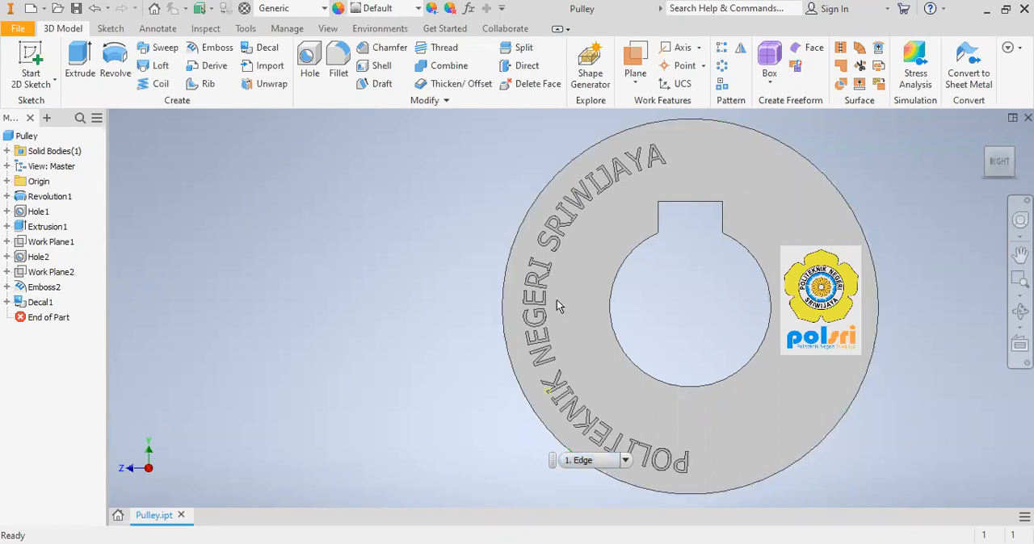
- Create a new part from the metric template Standard (mm).ipt
left_click(21, 32)
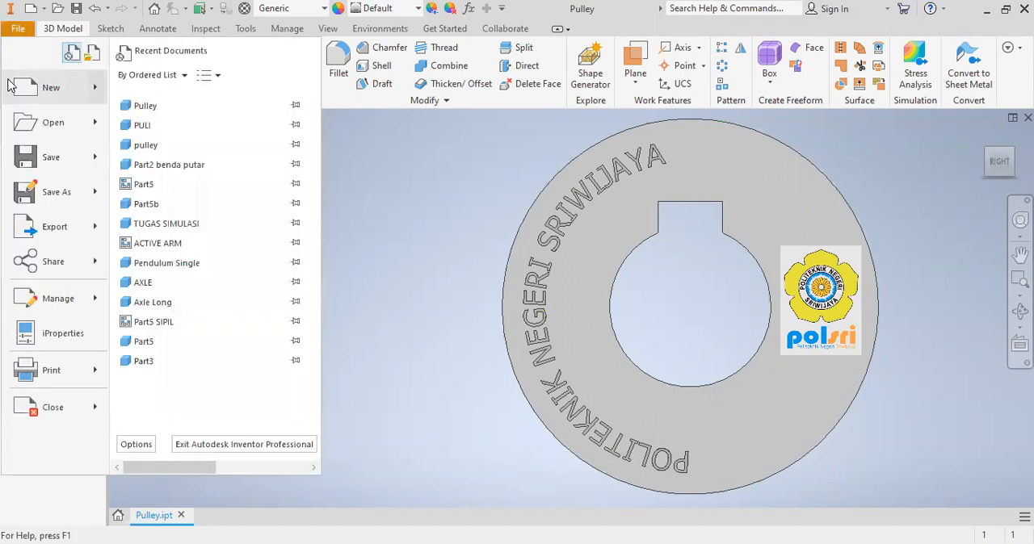
left_click(46, 98)
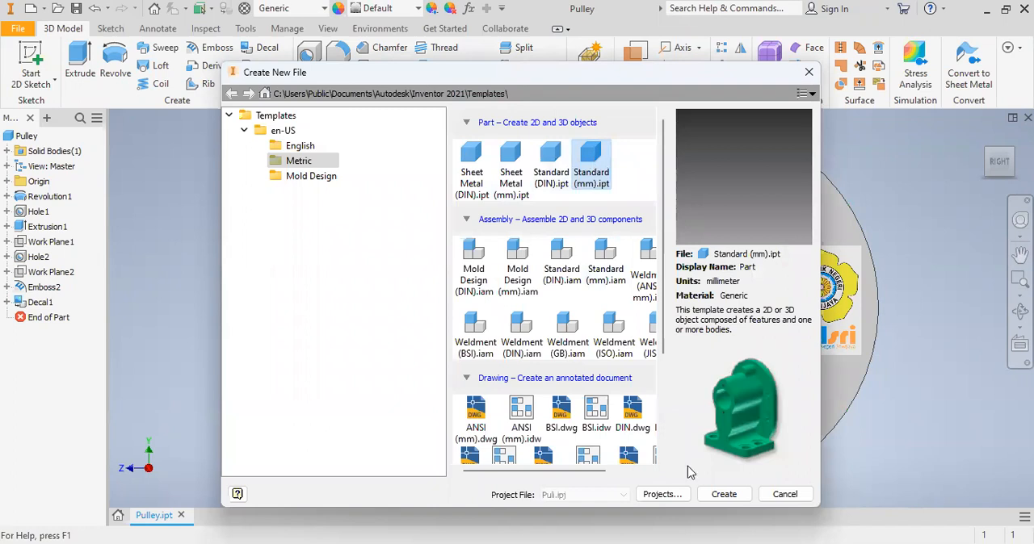
left_click(723, 496)
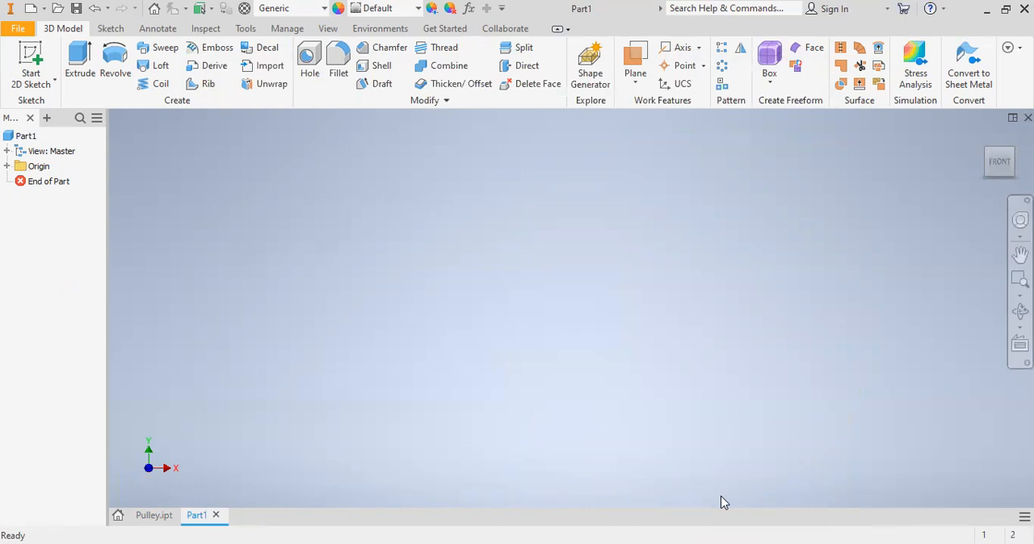
- Start a sketch on the front (XY) plane and draw a rectangle about 30 mm by 8 mm from the origin
left_click(29, 60)
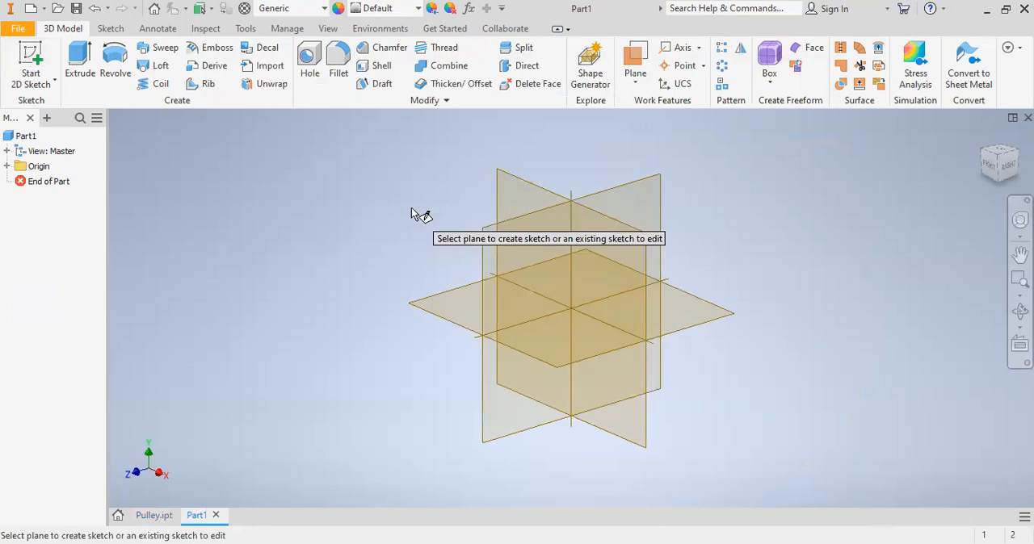
left_click(526, 198)
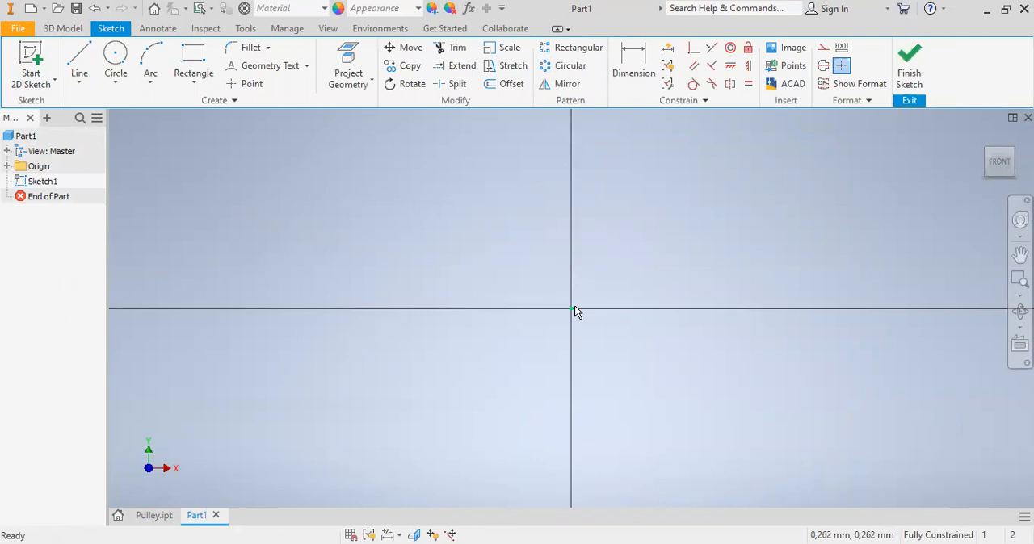
left_click(195, 64)
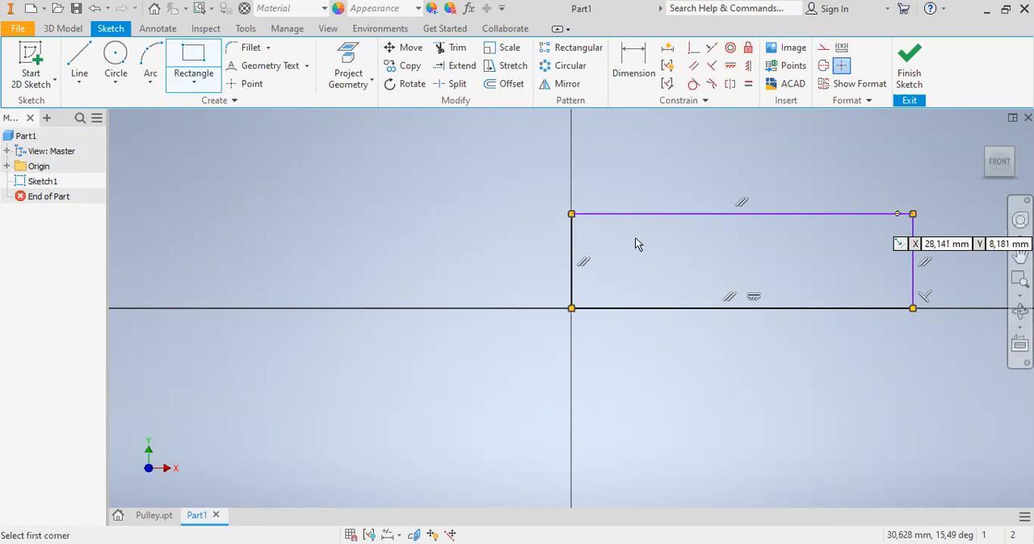
- Dimension the rectangle's height at 15 mm
key("d")
left_click(572, 290)
left_click(529, 280)
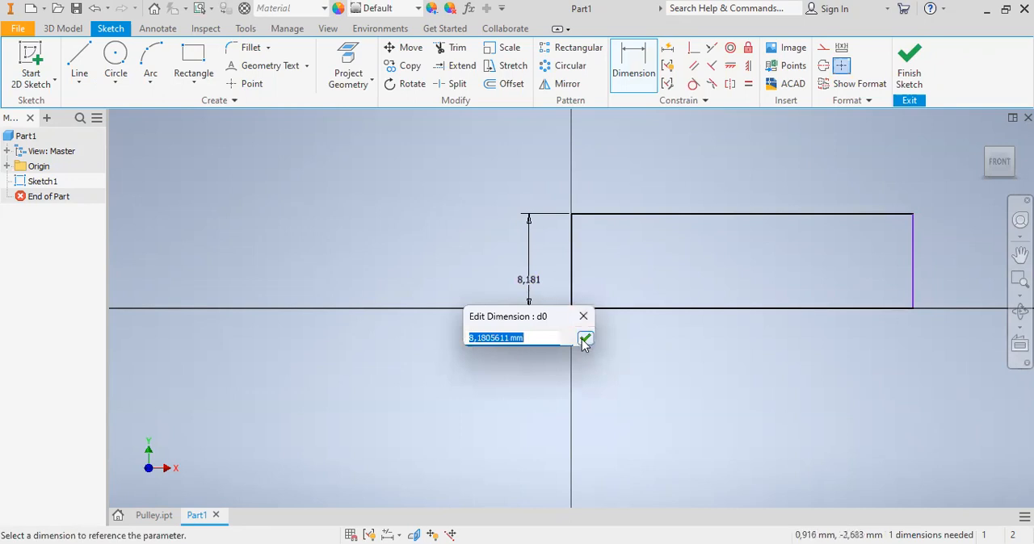
type("15")
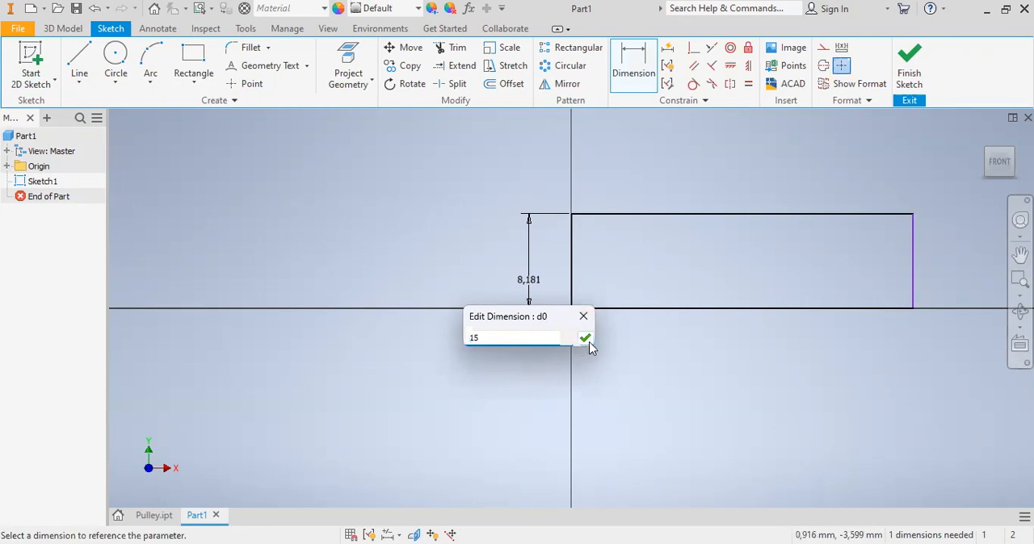
left_click(589, 342)
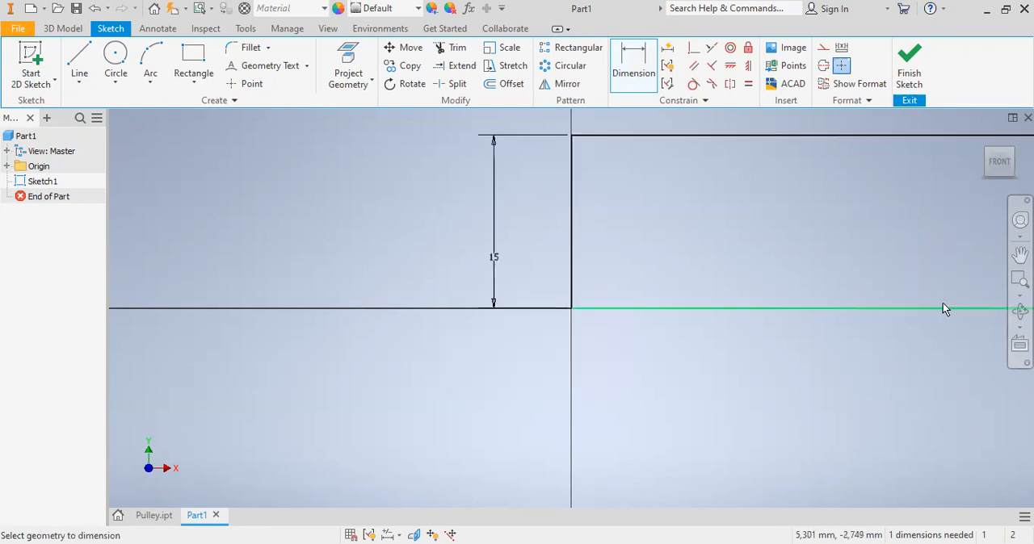
- Dimension the rectangle's length between its two vertical sides at 60 mm
left_click(1019, 279)
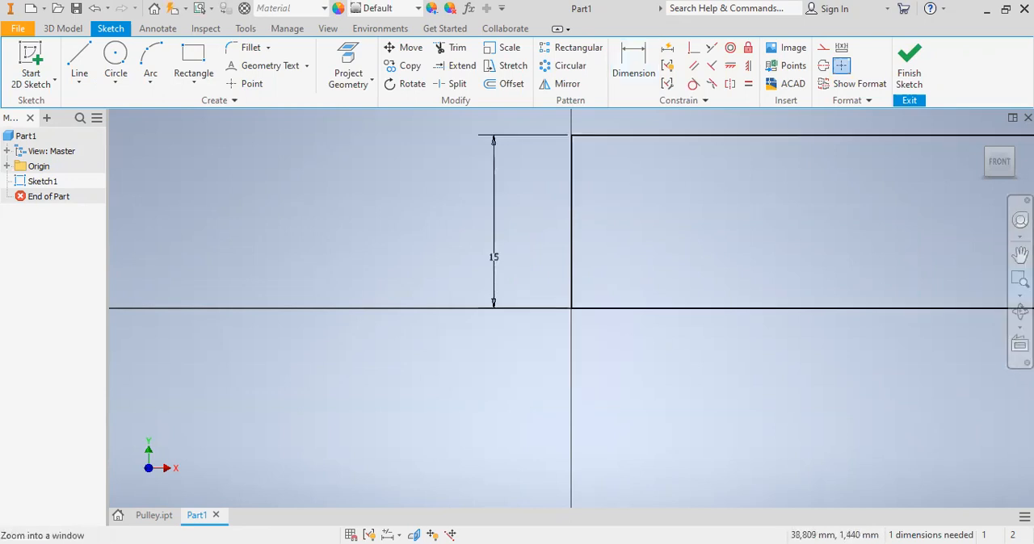
key("Escape")
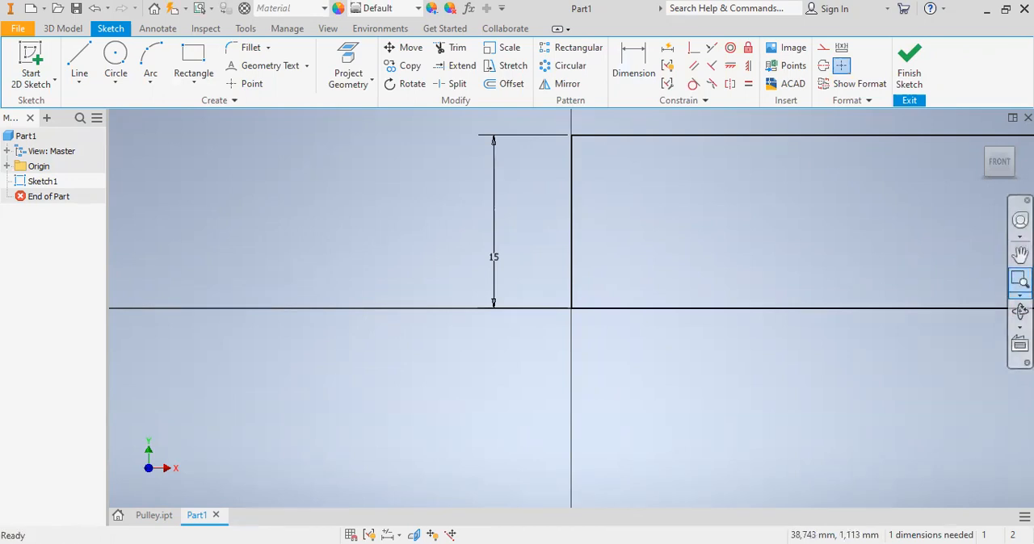
left_click(1019, 296)
left_click(959, 328)
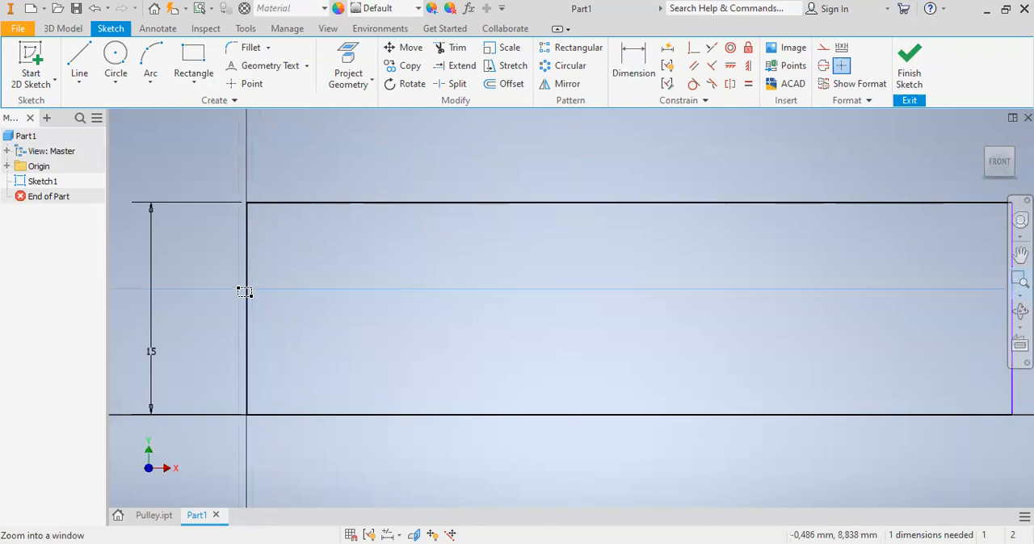
left_click(633, 63)
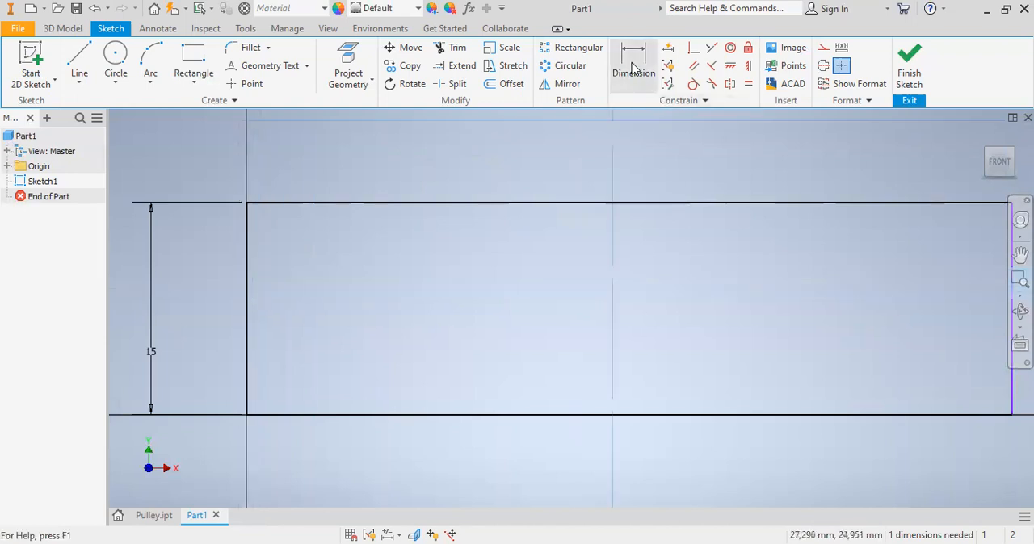
left_click(247, 299)
left_click(1012, 380)
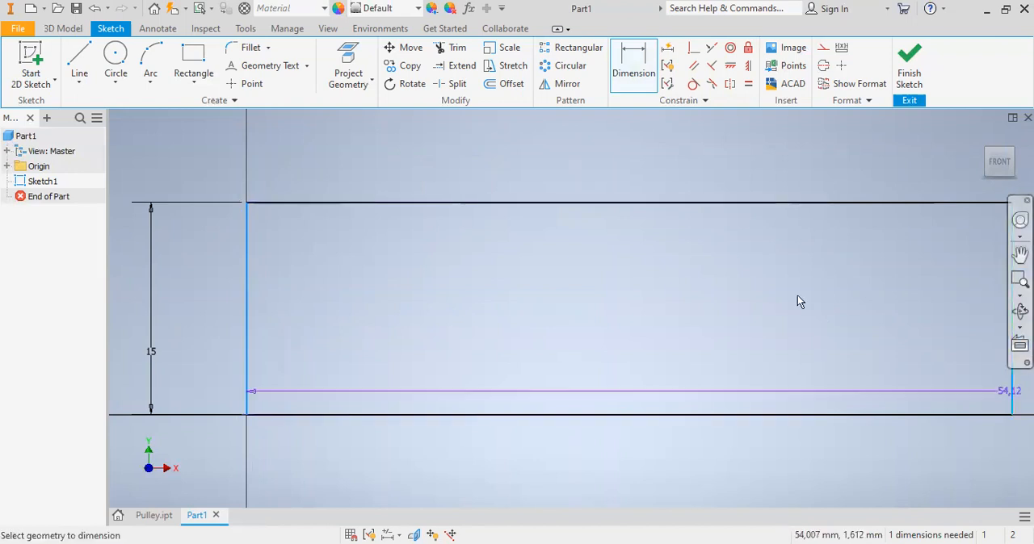
left_click(685, 184)
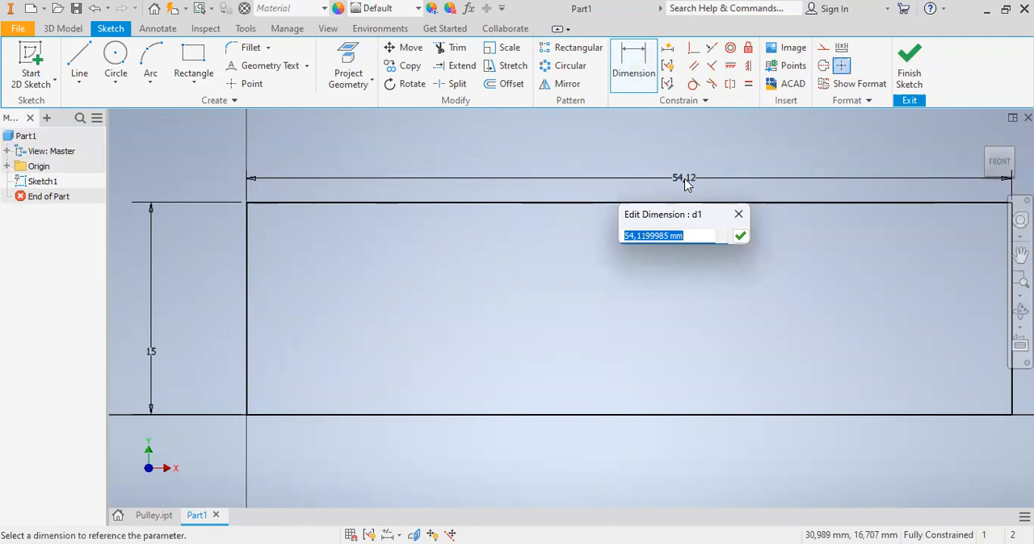
type("60")
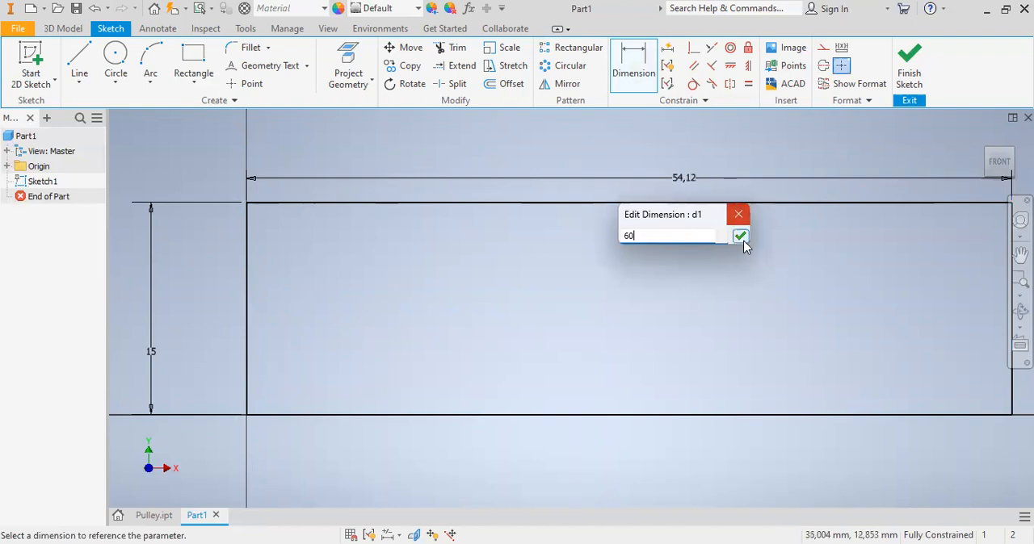
left_click(740, 237)
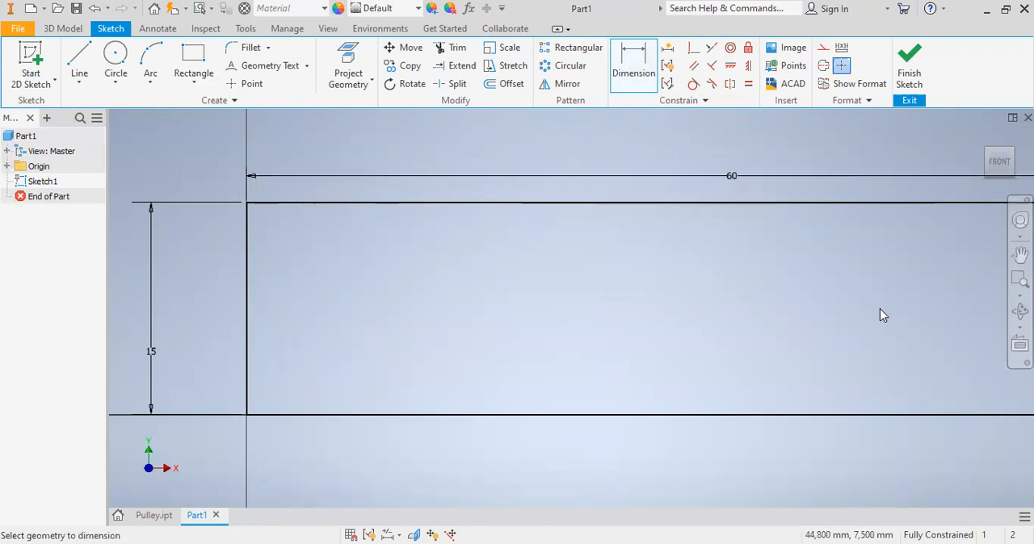
- Finish the rectangle sketch and extrude the profile 20 mm into a solid block
left_click(1019, 296)
left_click(941, 326)
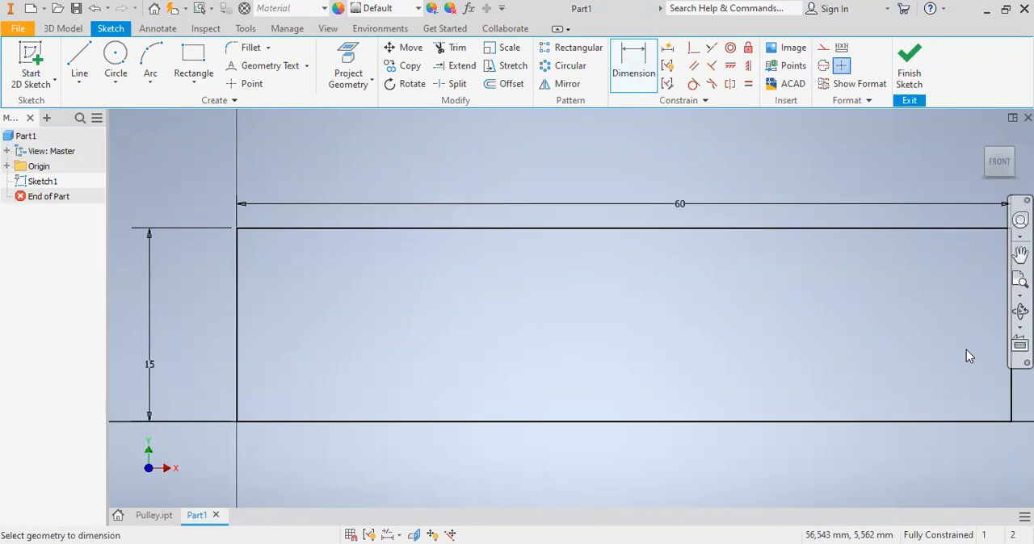
left_click(911, 77)
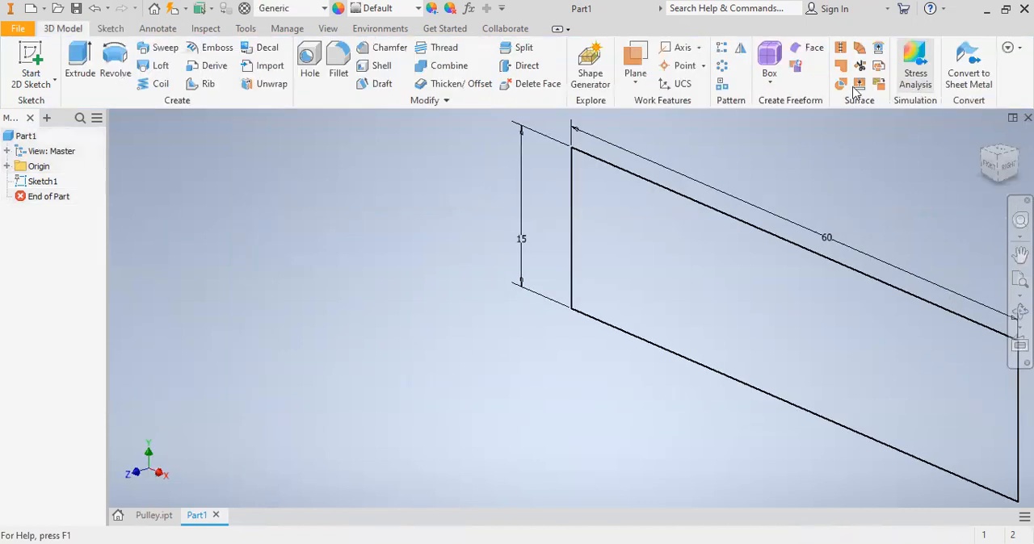
left_click(80, 68)
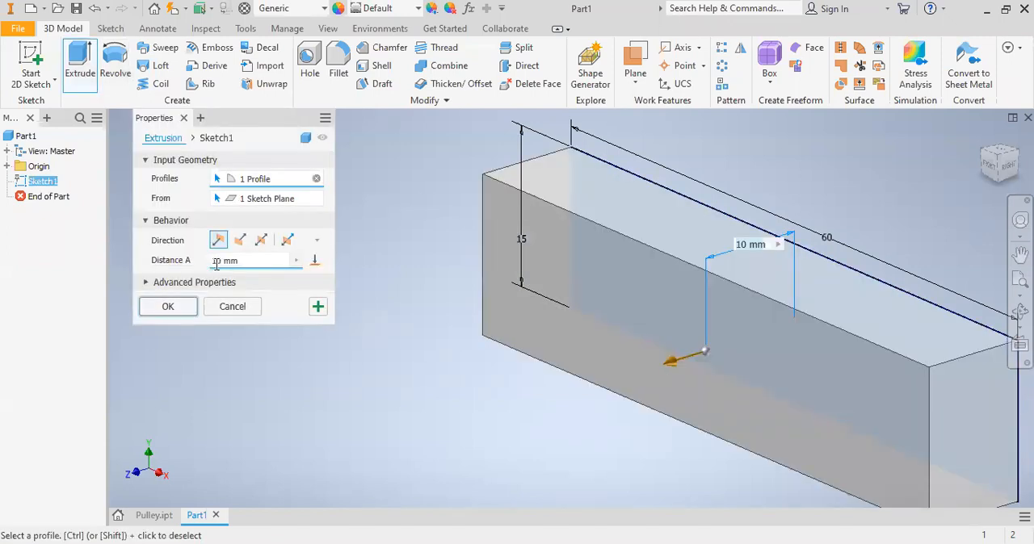
left_click(217, 261)
type("20")
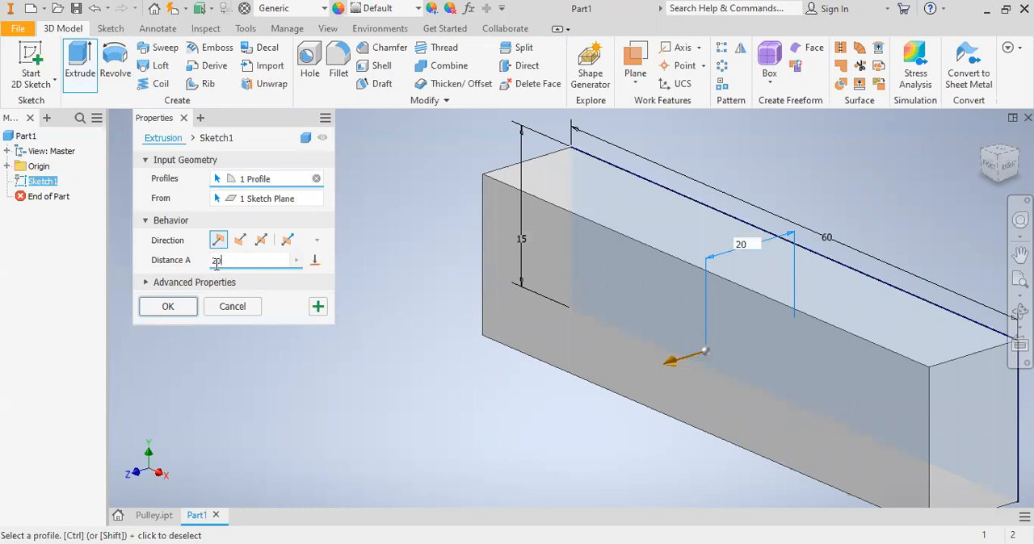
left_click(168, 307)
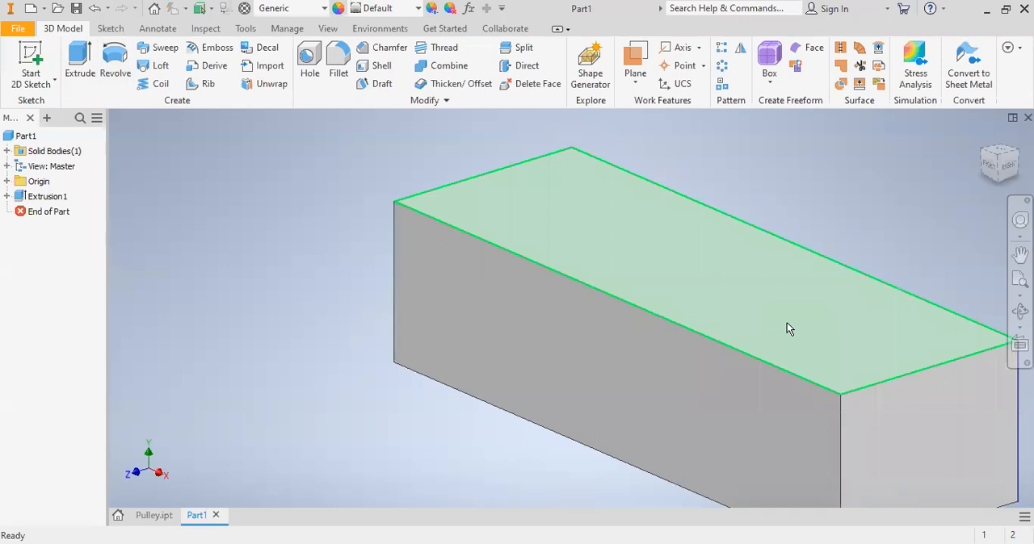
- Start a sketch on the block's top face and draw a rectangle across its 20 mm width, about 15.5 mm long, at the origin end
mouse_move(810, 347)
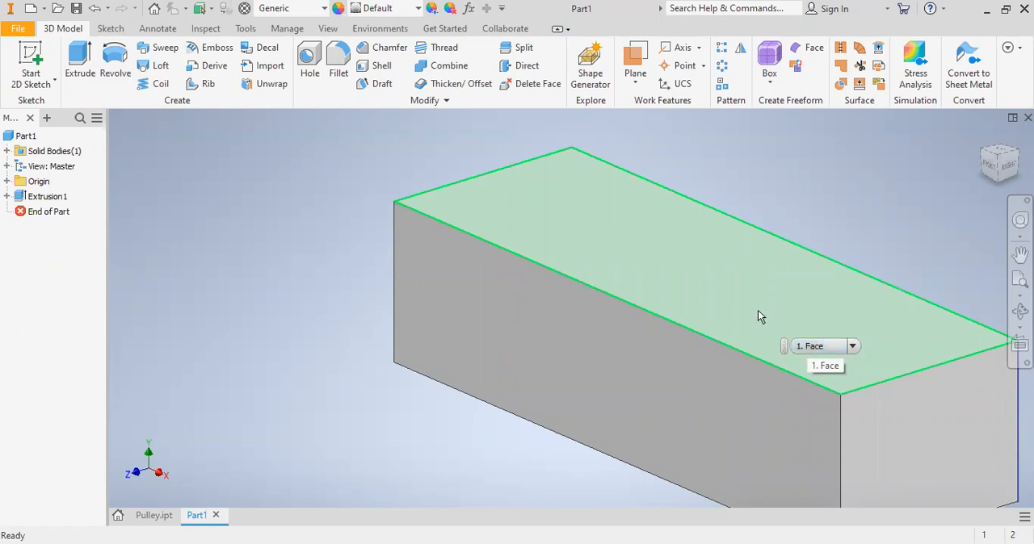
left_click(512, 219)
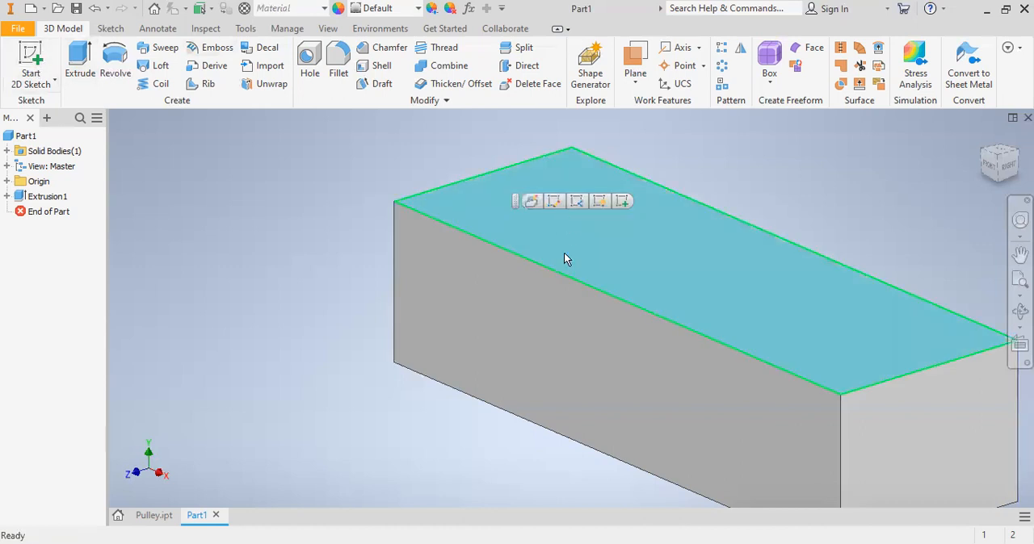
key("Escape")
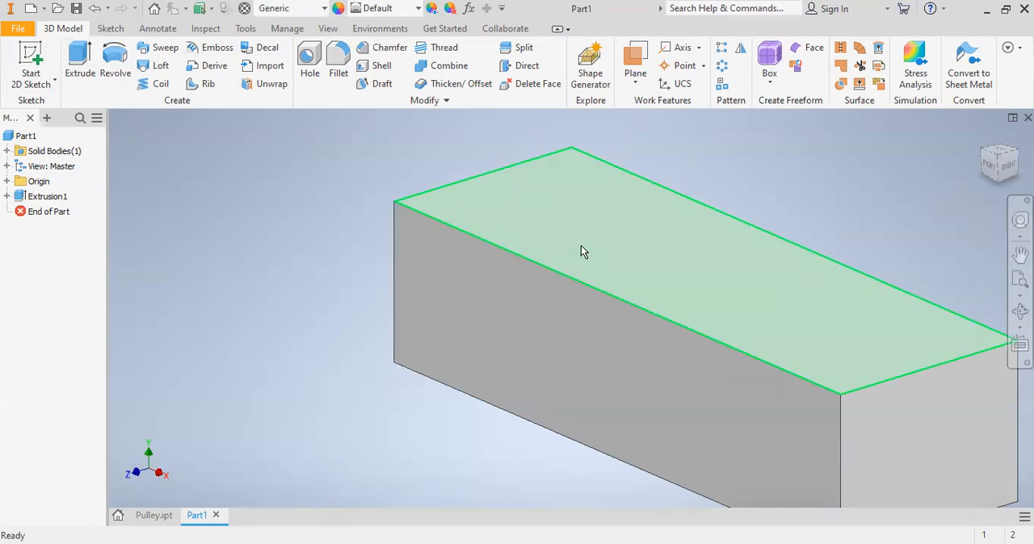
left_click(580, 247)
right_click(579, 248)
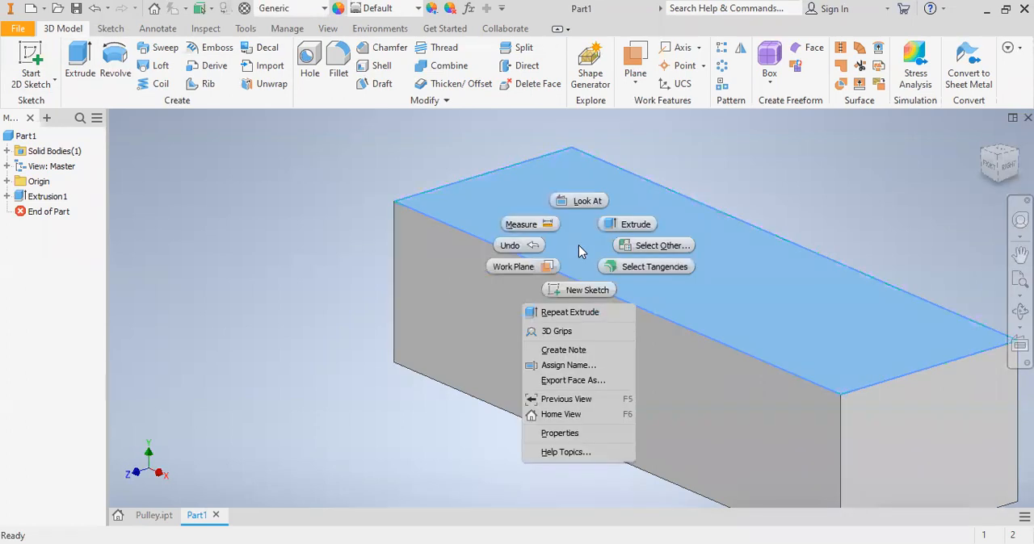
left_click(576, 287)
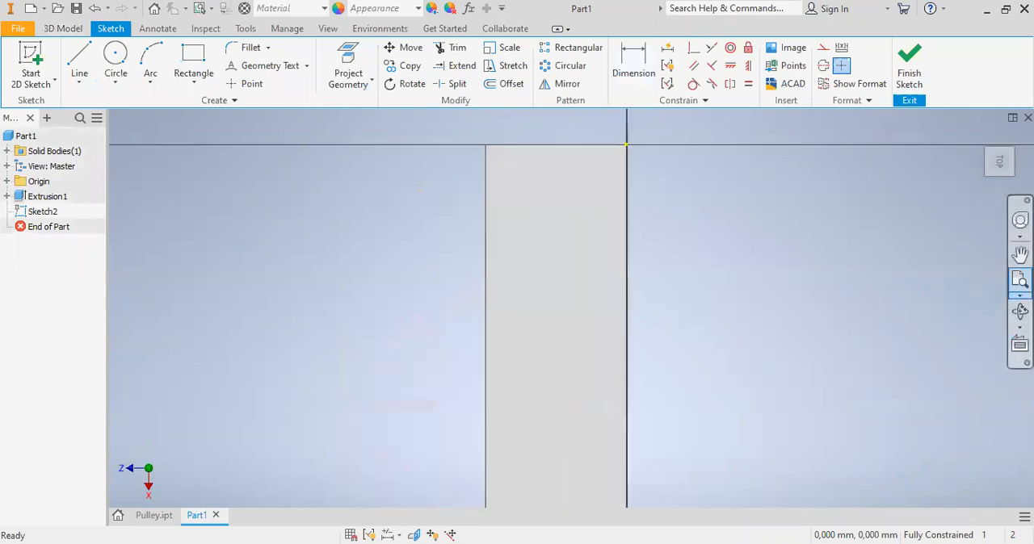
left_click(193, 61)
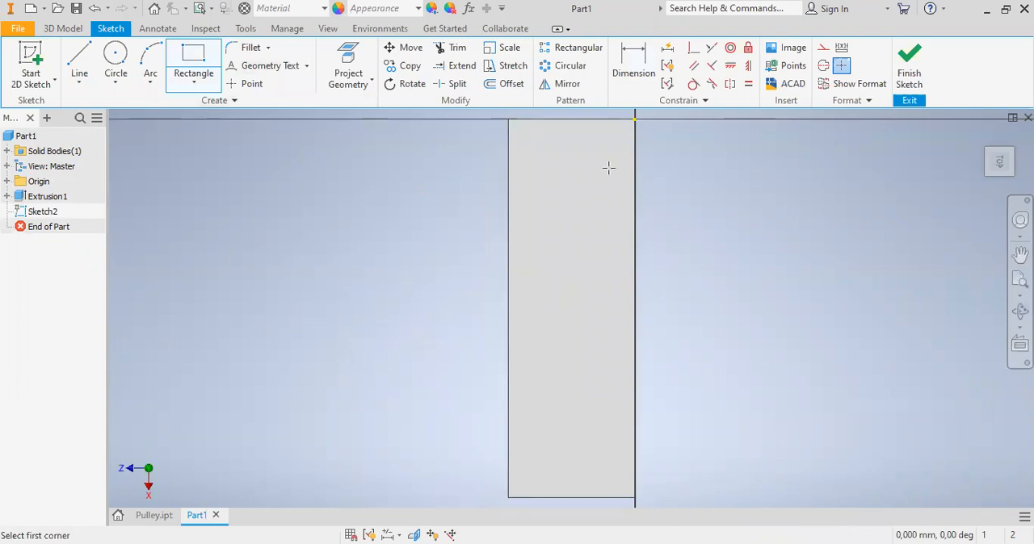
left_click(633, 216)
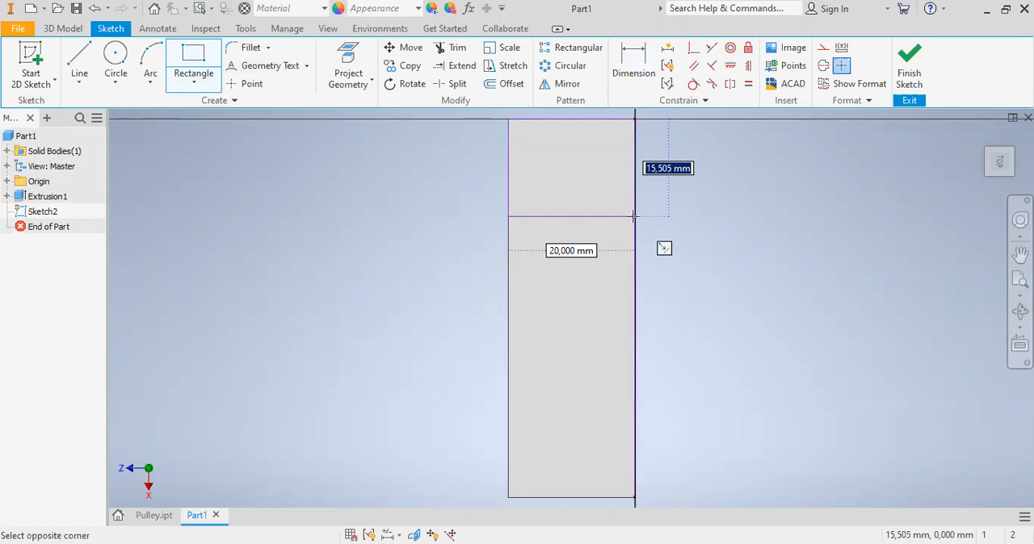
left_click(634, 216)
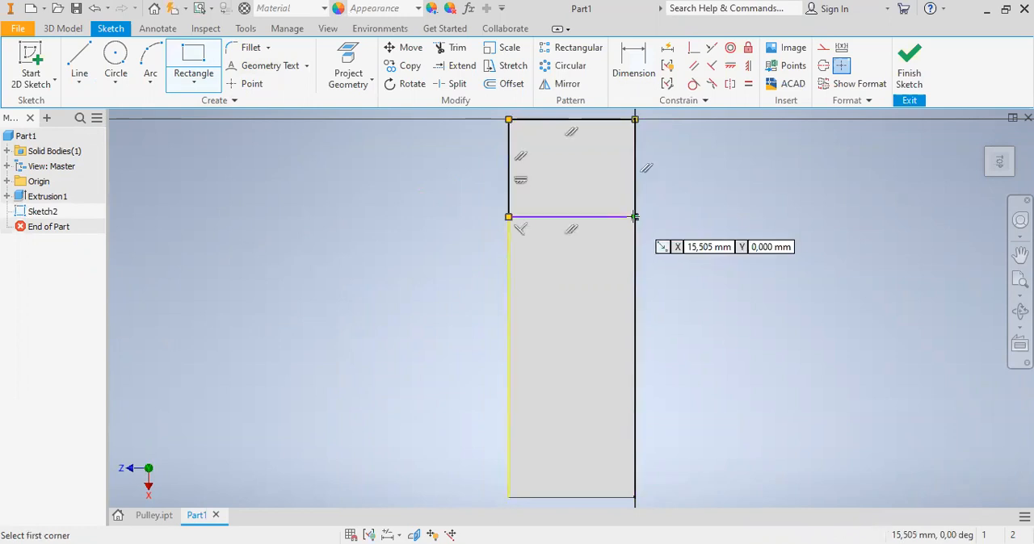
- Dimension the rectangle's length along the block at 25 mm, between its two edges parallel to the block's end
left_click(632, 52)
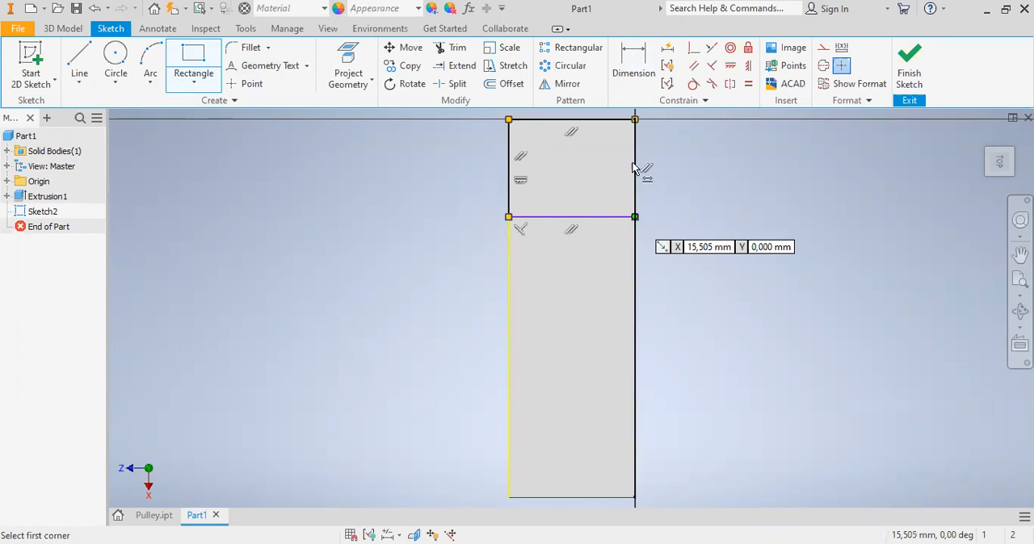
left_click(614, 217)
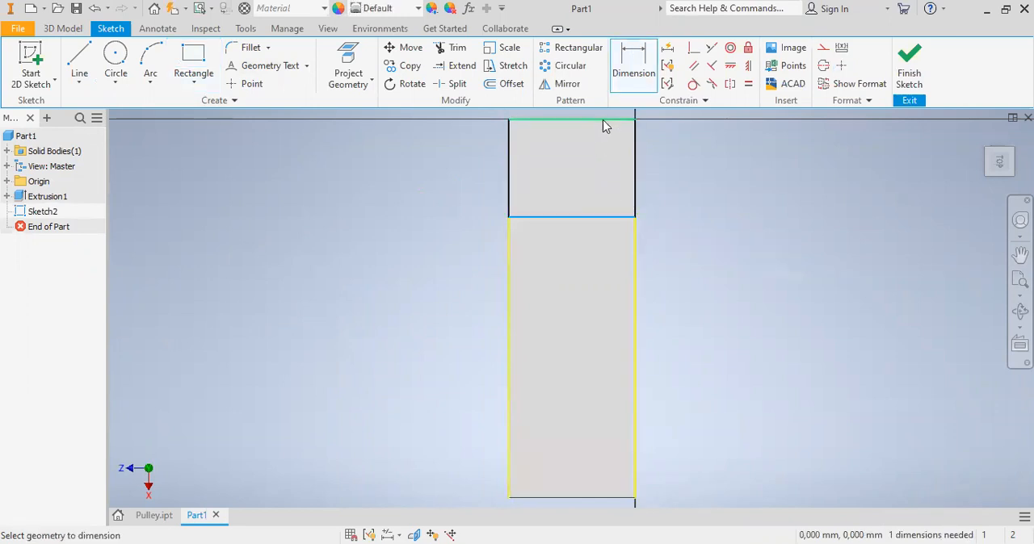
left_click(603, 119)
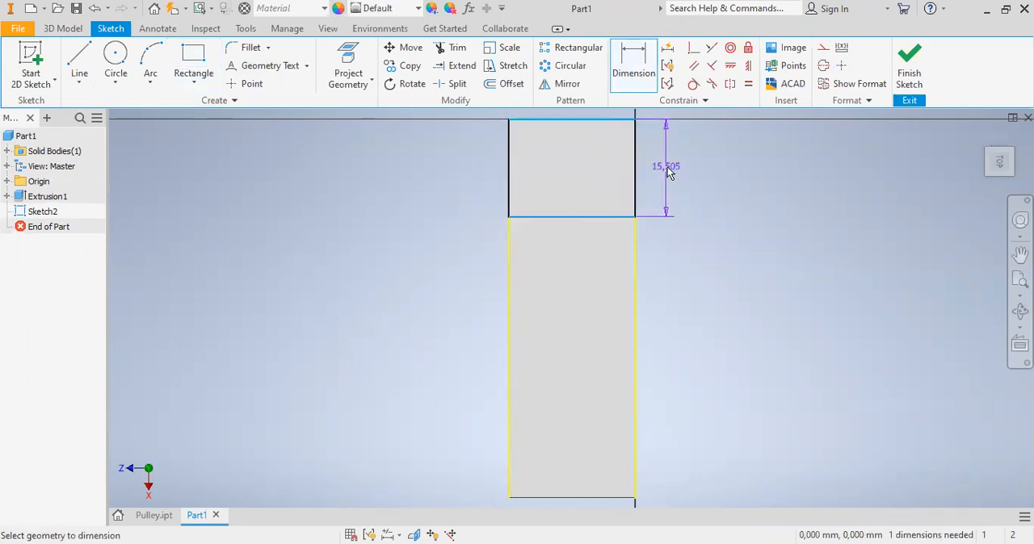
left_click(667, 172)
type("25")
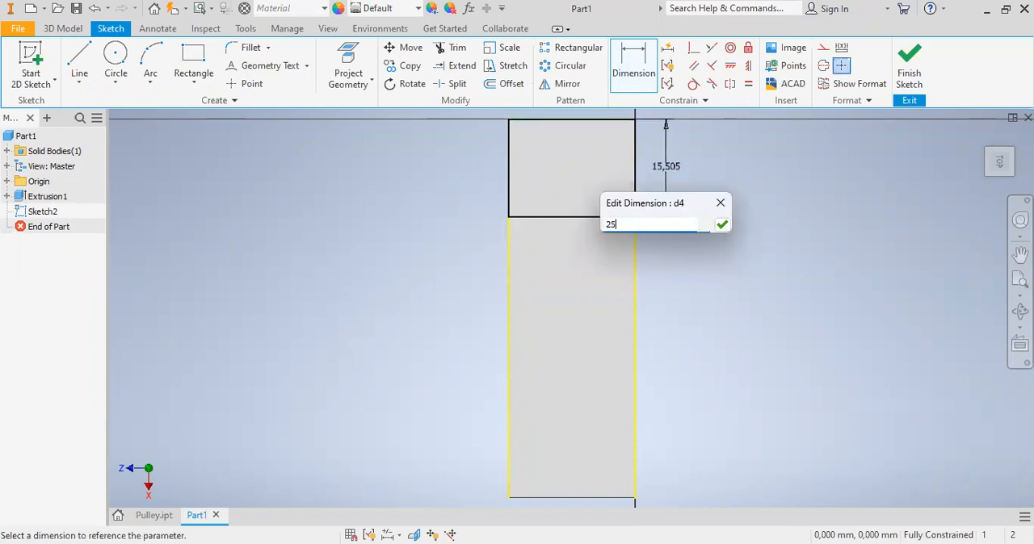
left_click(722, 225)
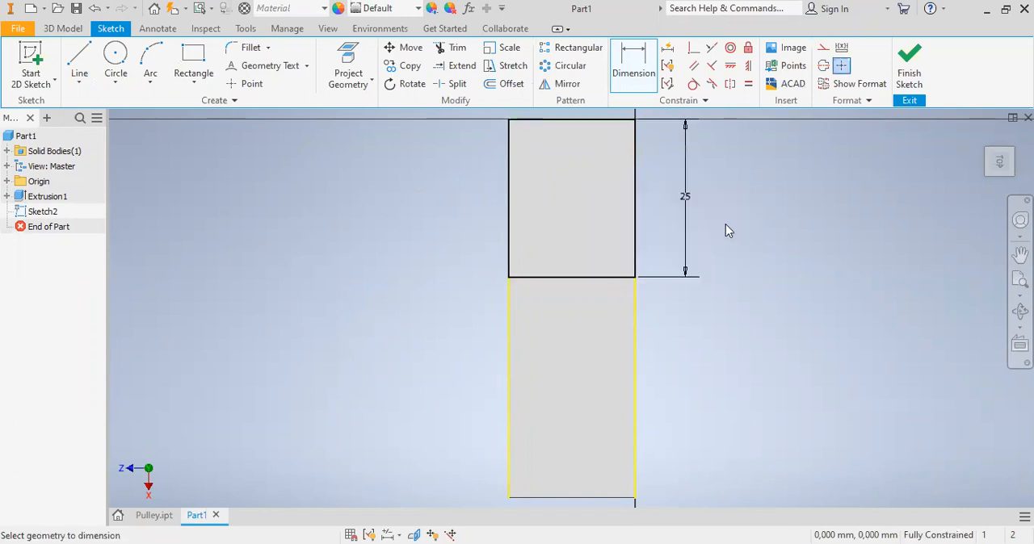
- Set the length dimension of the origin-end rectangle to 15 mm
double_click(685, 198)
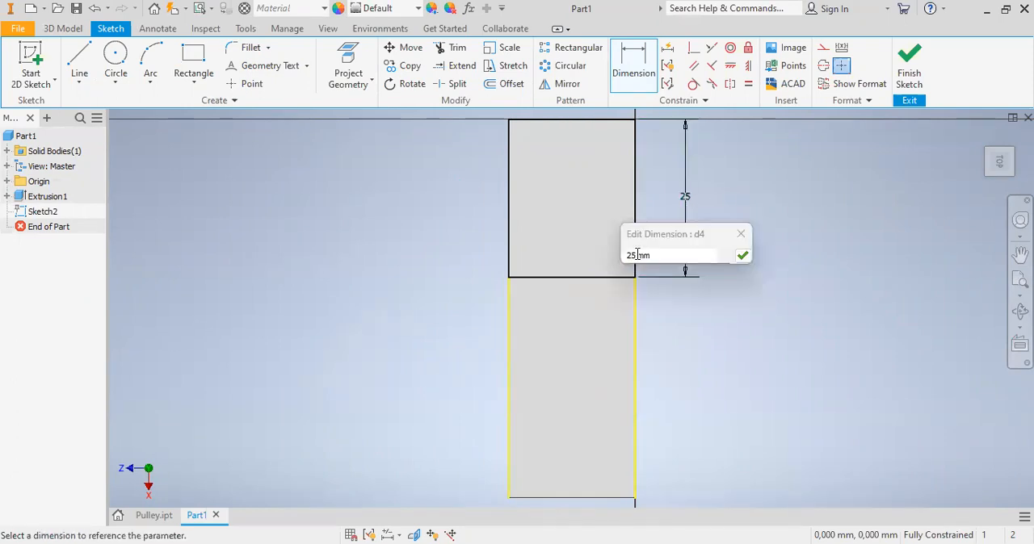
key("BackSpace")
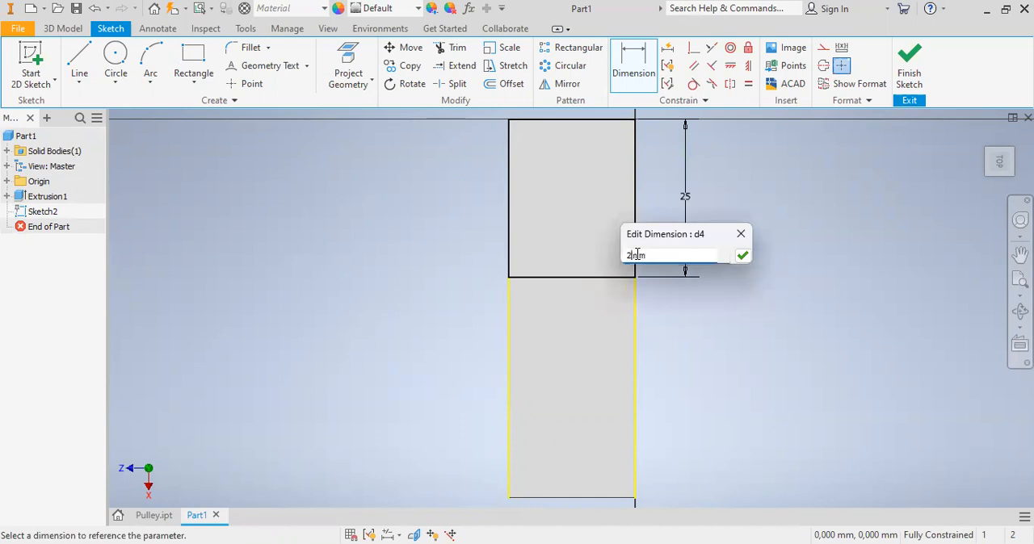
key("Delete")
key("BackSpace")
type("15")
left_click(742, 257)
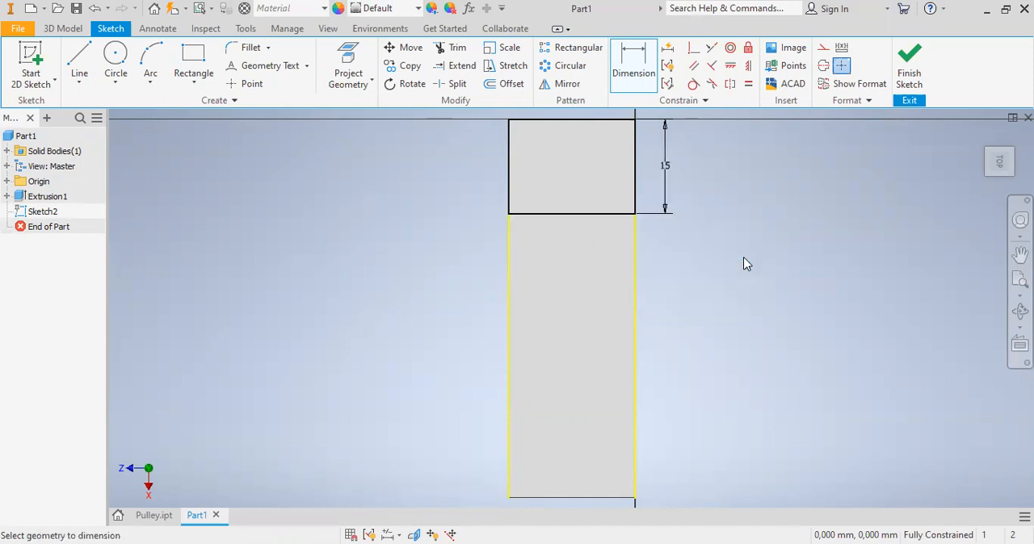
- Draw a second rectangle across the block's full width at the end opposite the origin, about 15.7 mm long
left_click(194, 63)
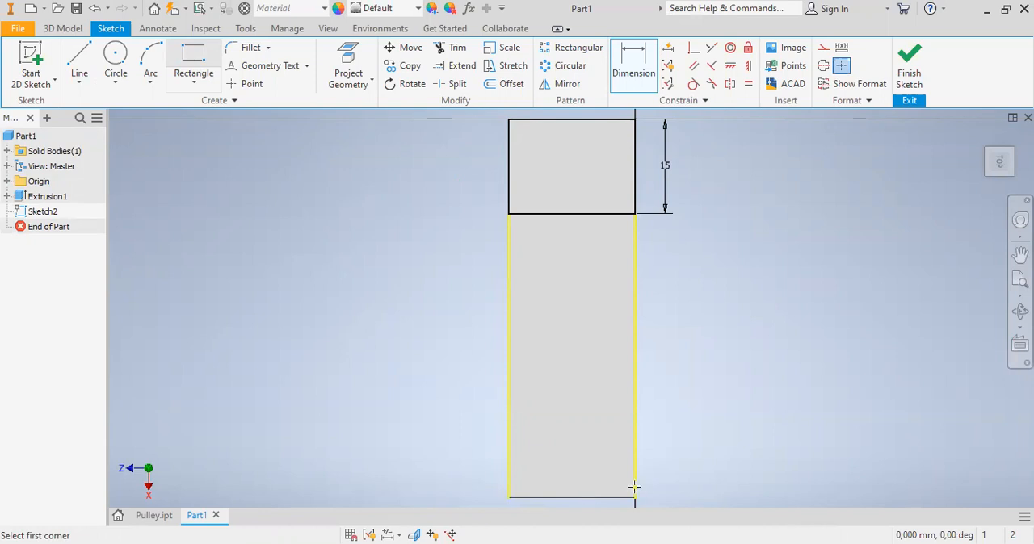
left_click(634, 402)
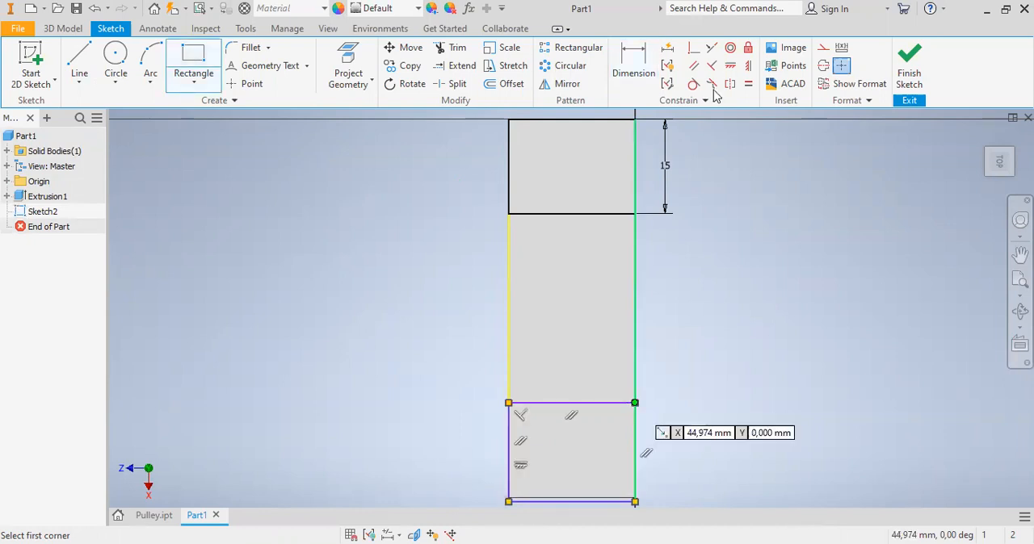
- Try a horizontal constraint between the midpoints of the second rectangle's outer edge and the block's end edge, and undo it
left_click(731, 66)
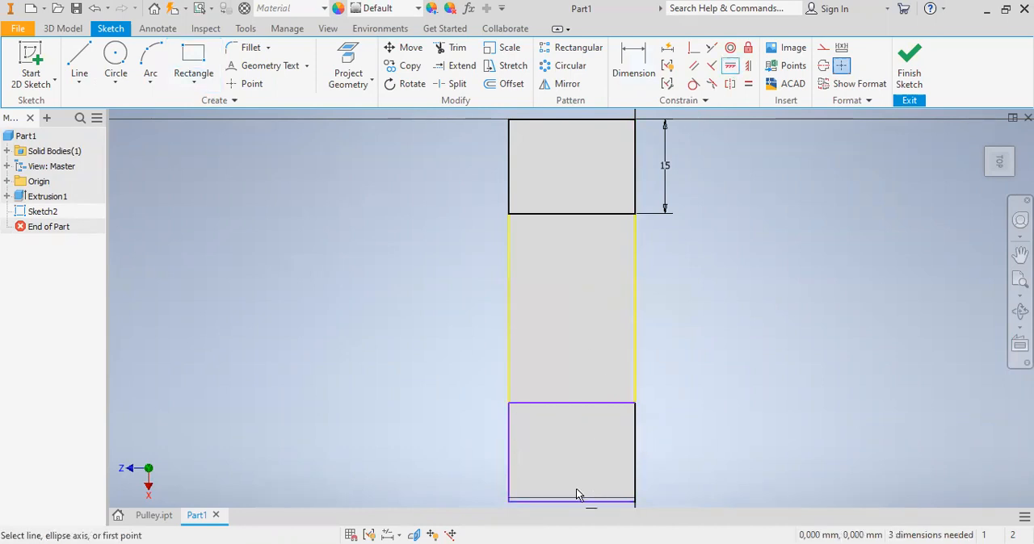
left_click(571, 502)
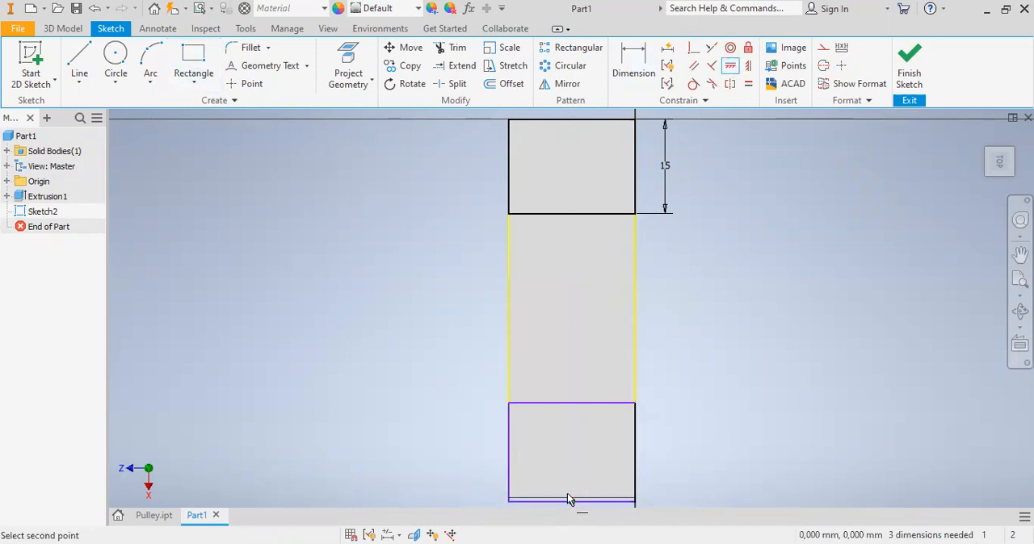
left_click(570, 500)
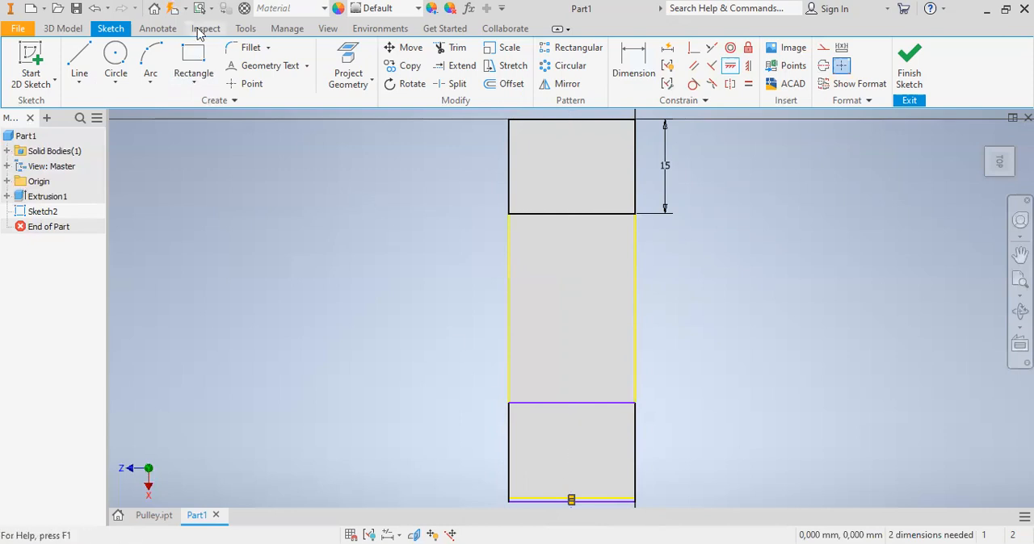
left_click(90, 9)
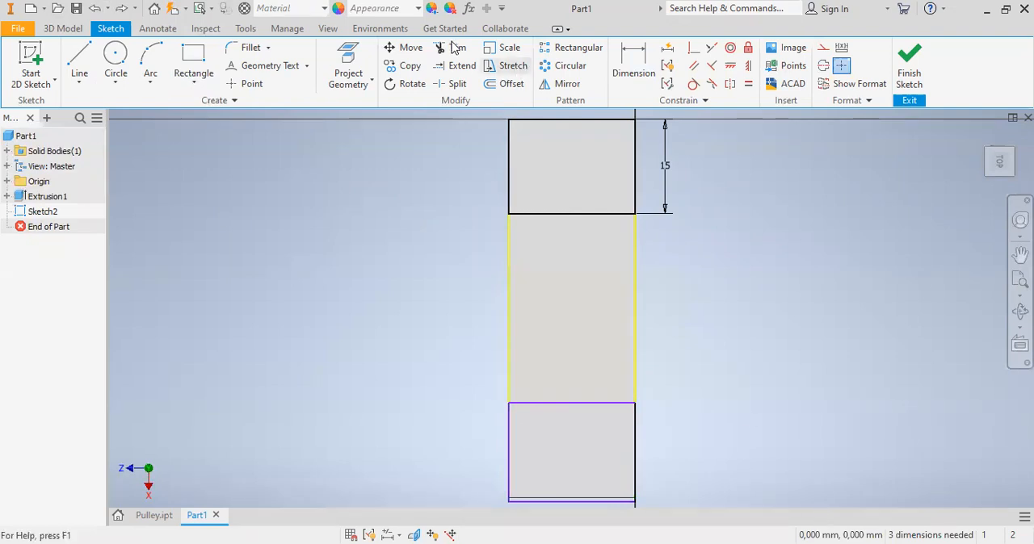
- Move all four sides of the second rectangle from its outer corner onto the block's corner, removing the existing constraints
left_click(405, 50)
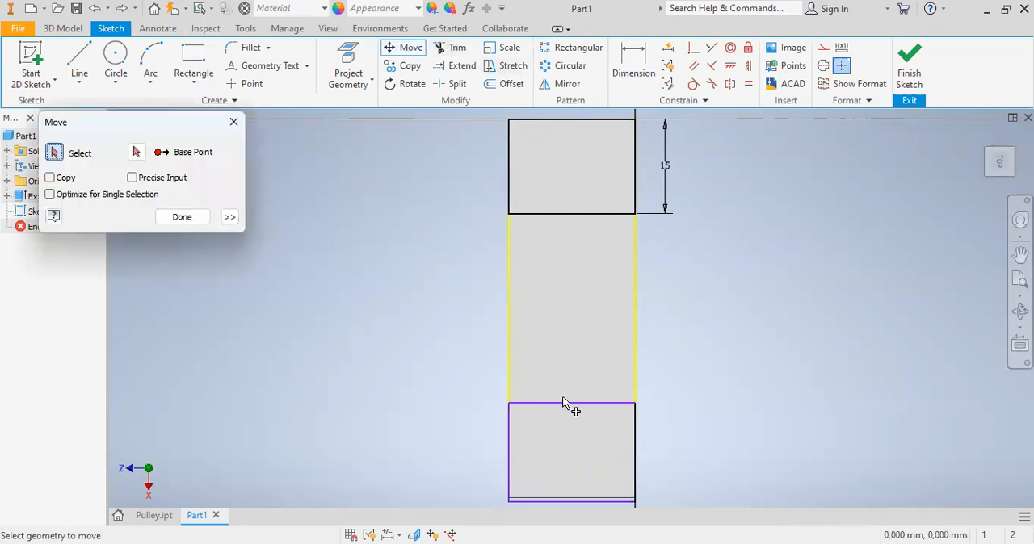
left_click(561, 402)
left_click(634, 444)
left_click(508, 444)
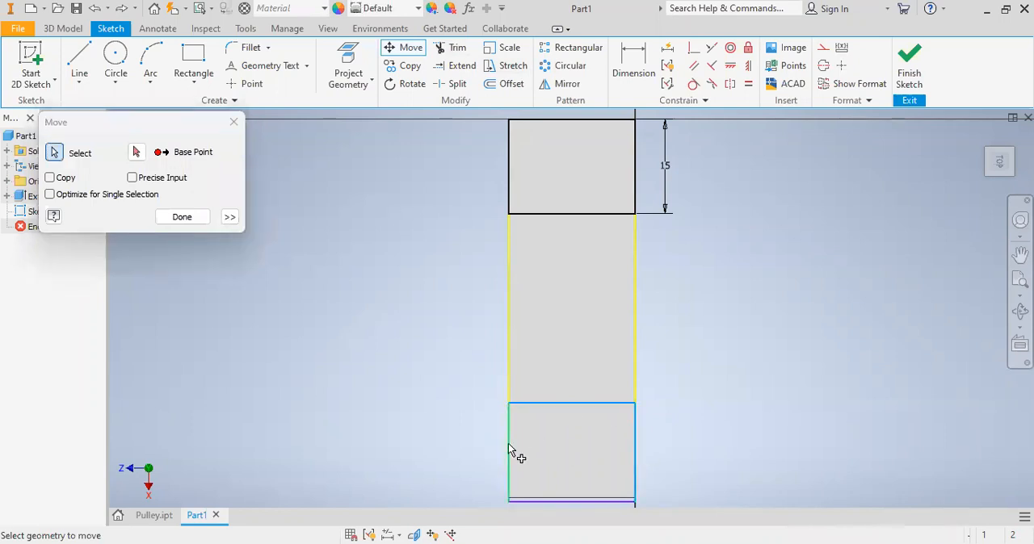
left_click(552, 501)
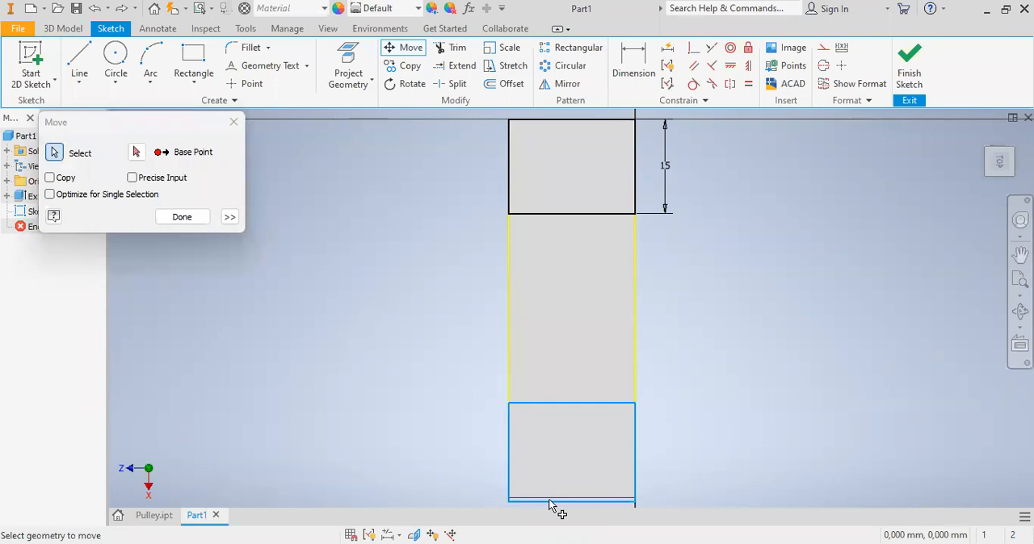
left_click(137, 153)
left_click(509, 502)
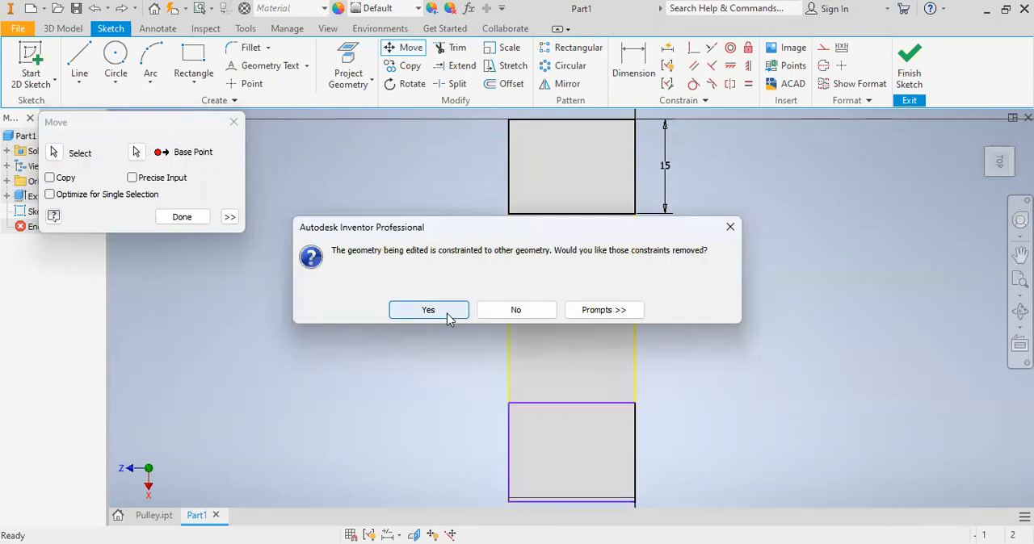
left_click(449, 315)
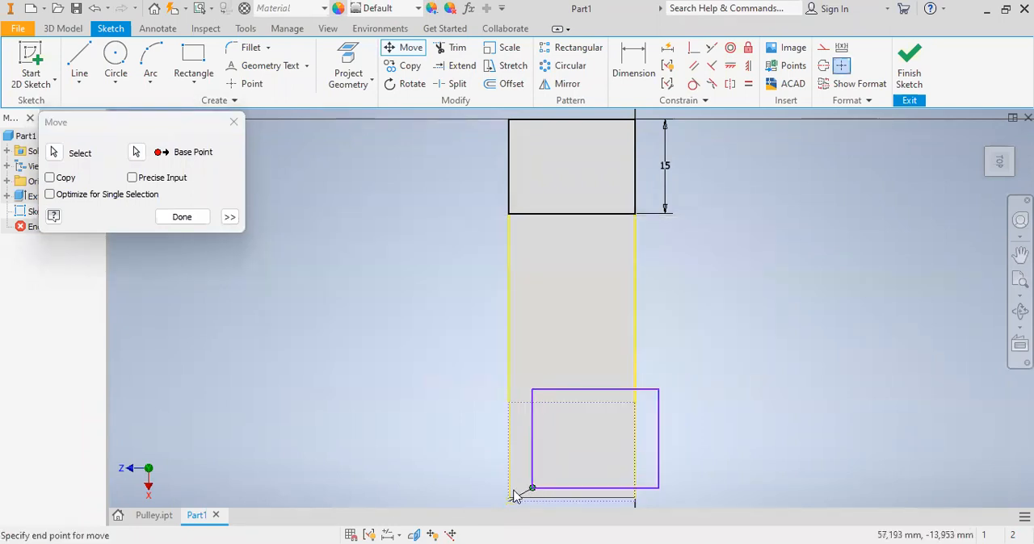
left_click(510, 500)
left_click(183, 217)
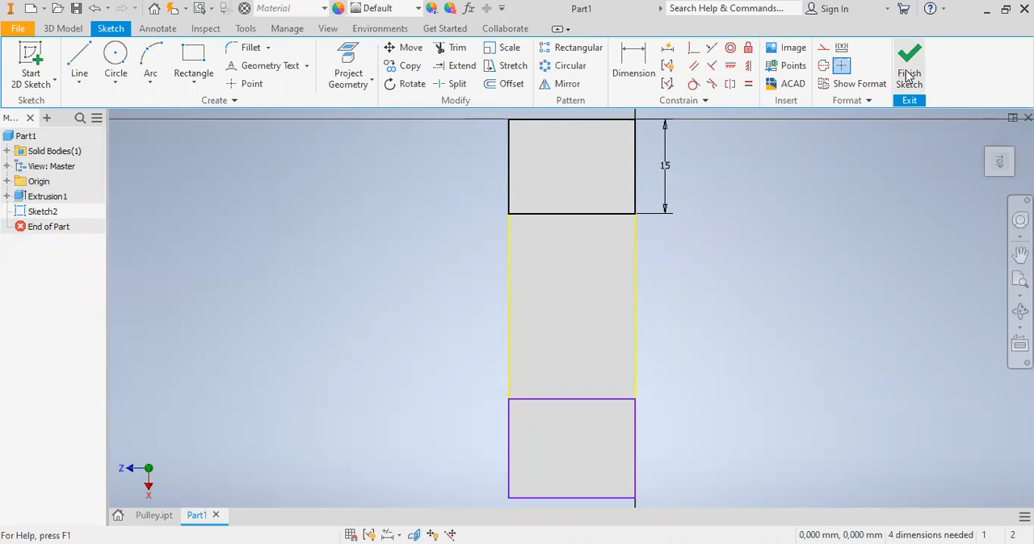
- Dimension the length of the rectangle at the end opposite the origin and set it to 15 mm
left_click(646, 62)
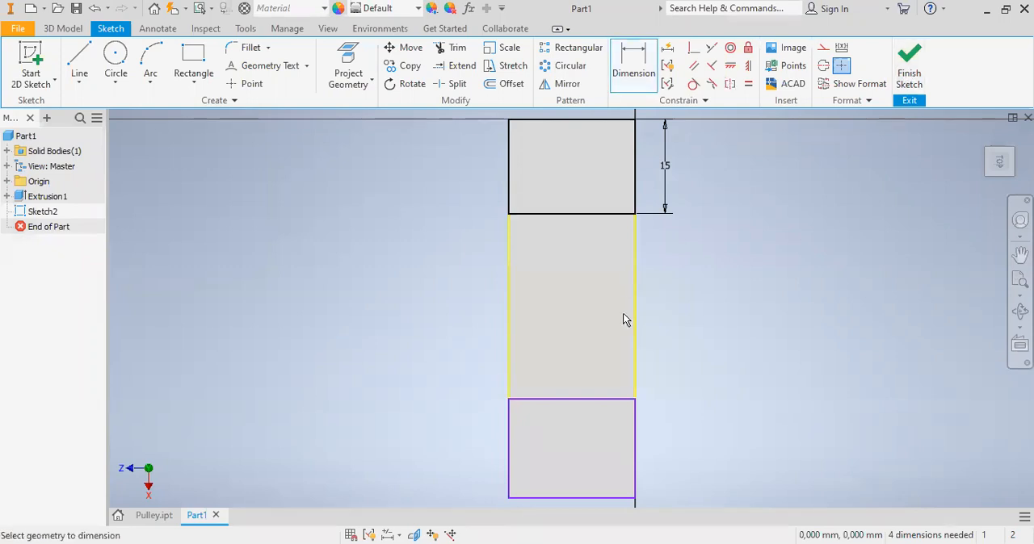
left_click(599, 397)
left_click(600, 496)
left_click(666, 454)
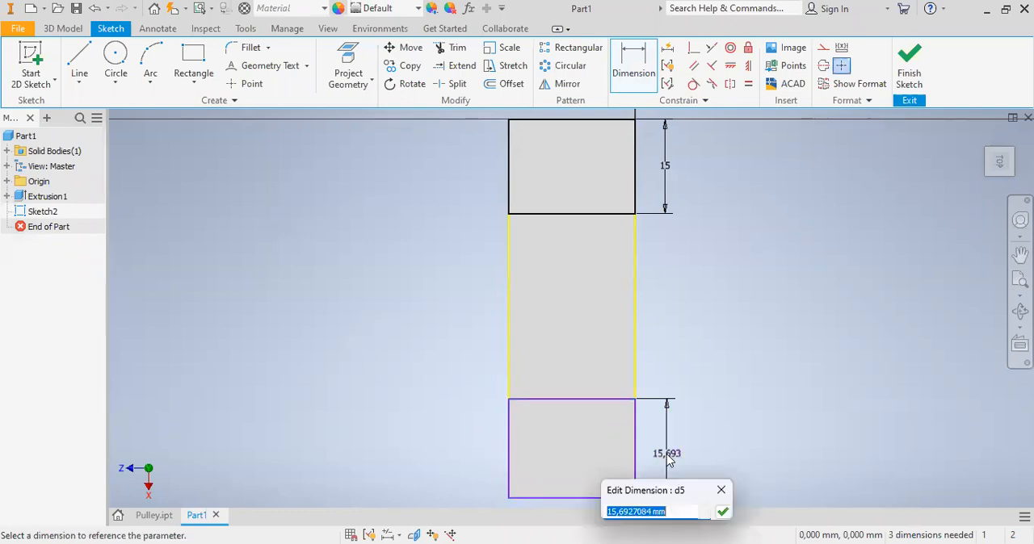
type("15")
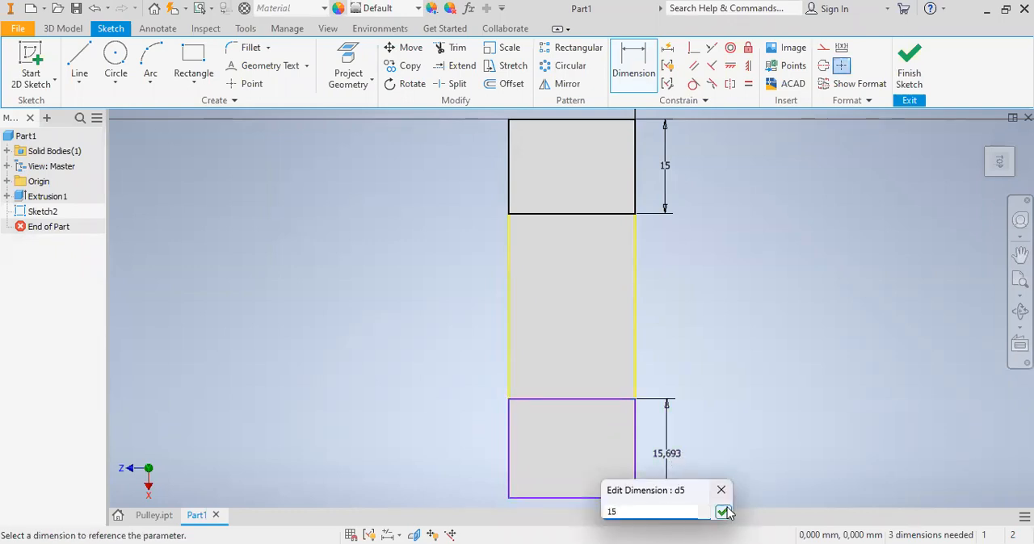
left_click(726, 513)
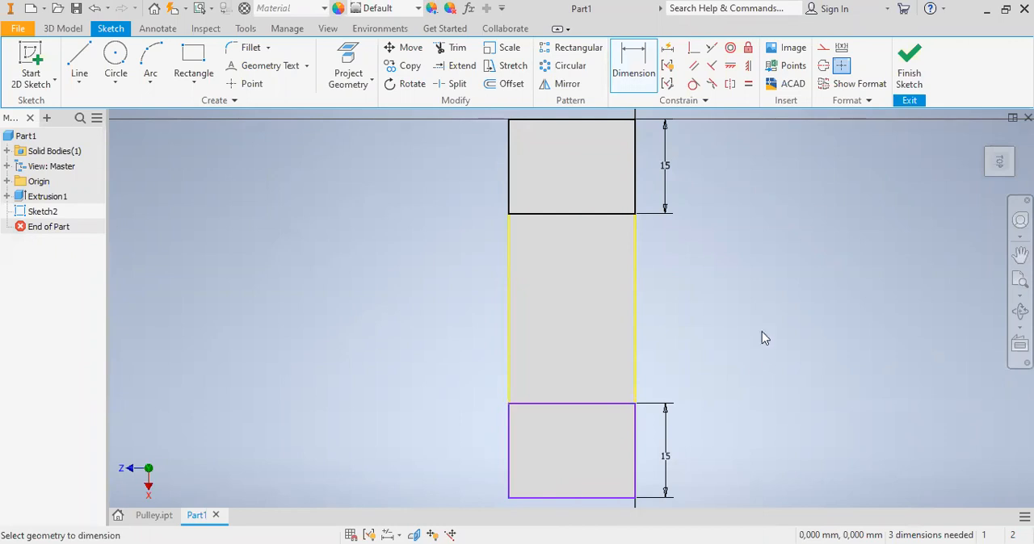
- Finish the sketch and extrude both end rectangles as a cut 5 mm down into the block
left_click(909, 79)
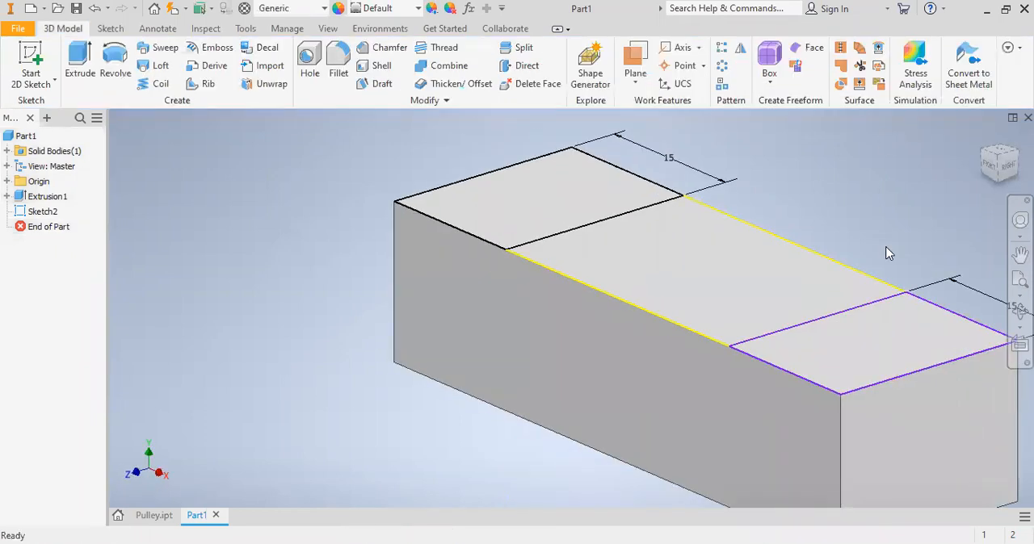
left_click(81, 63)
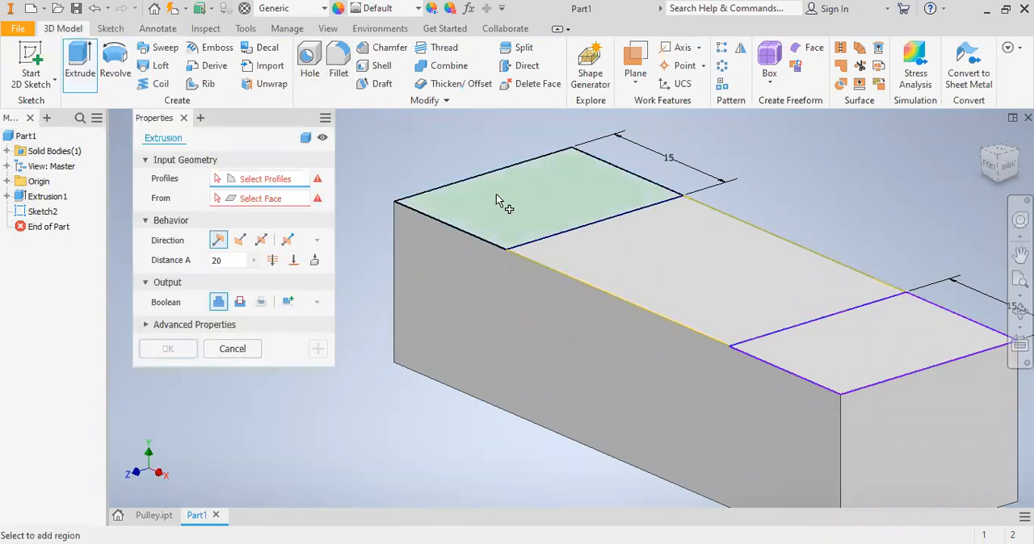
left_click(495, 200)
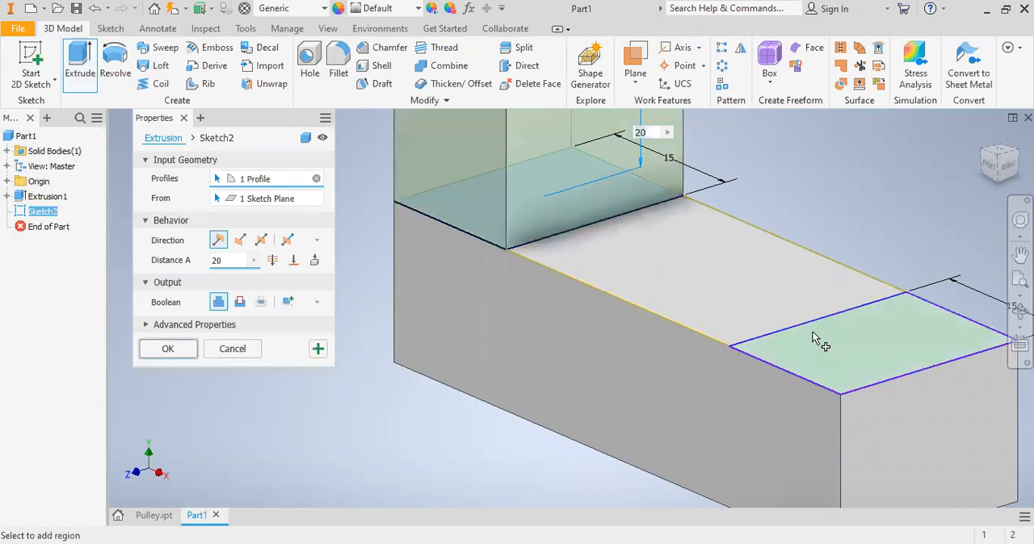
left_click(815, 339)
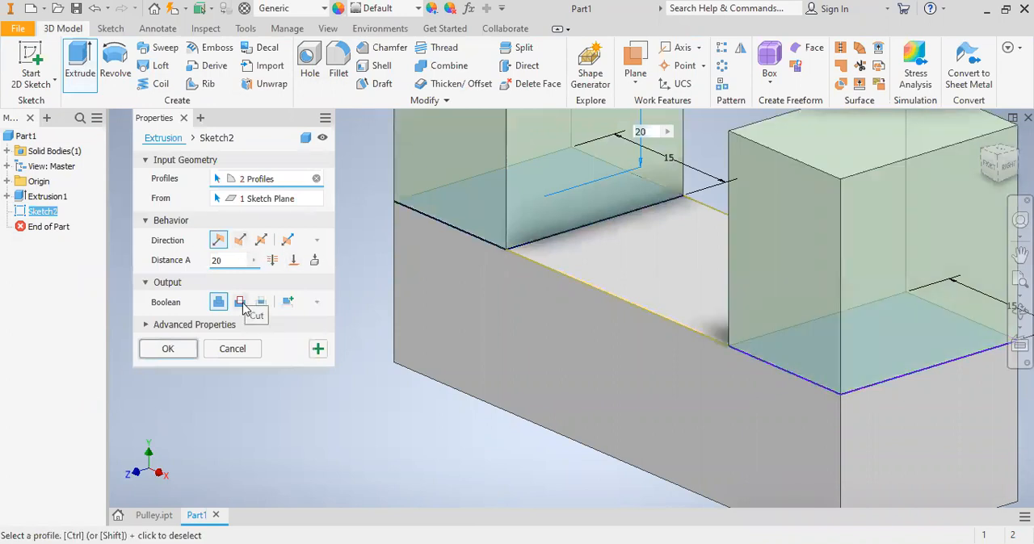
left_click(240, 304)
left_click(240, 240)
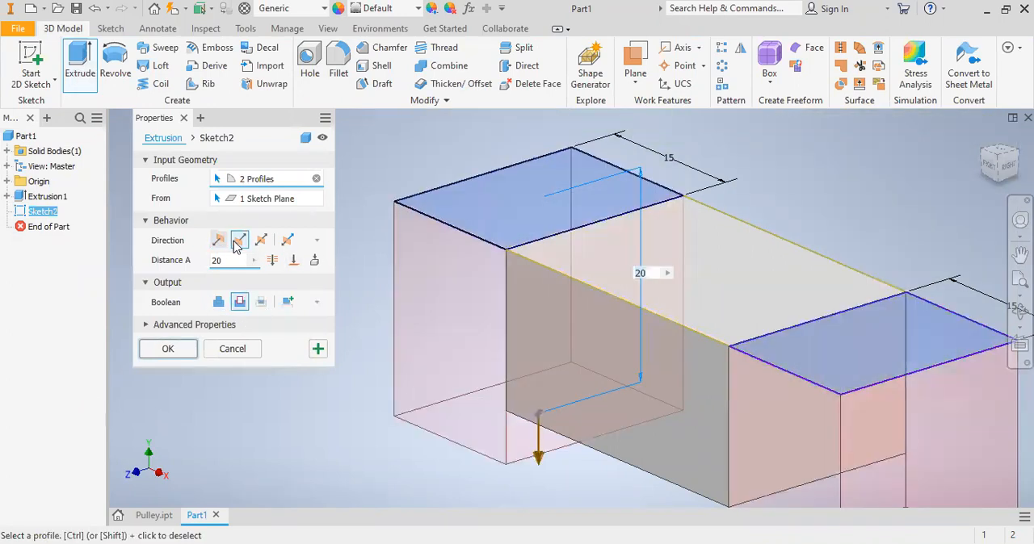
left_click(221, 264)
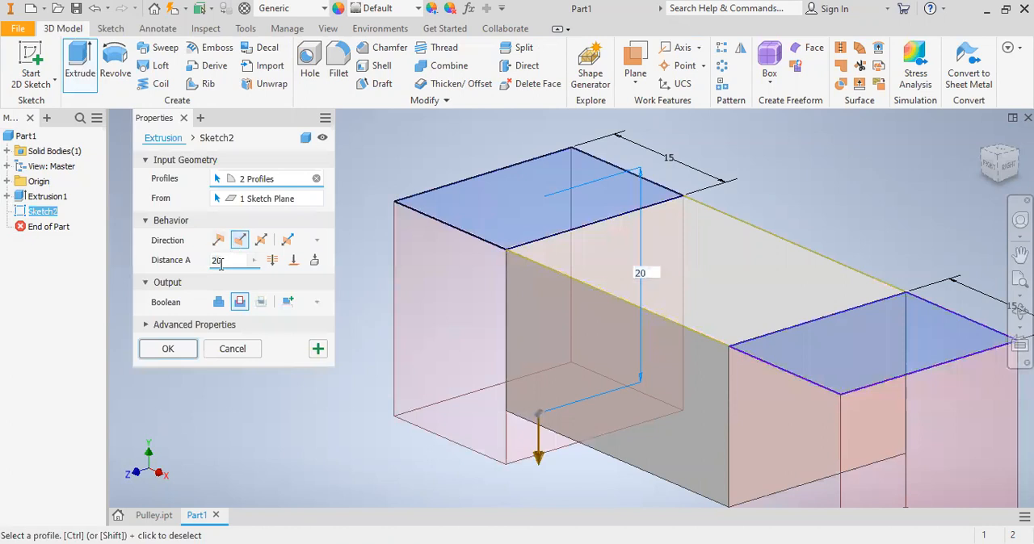
key("BackSpace")
key("BackSpace")
type("5")
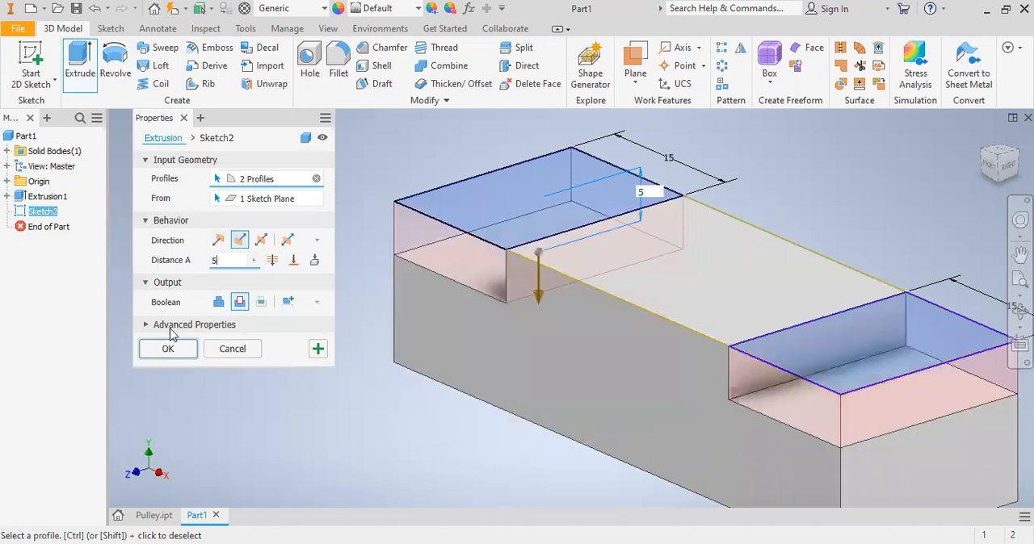
left_click(168, 349)
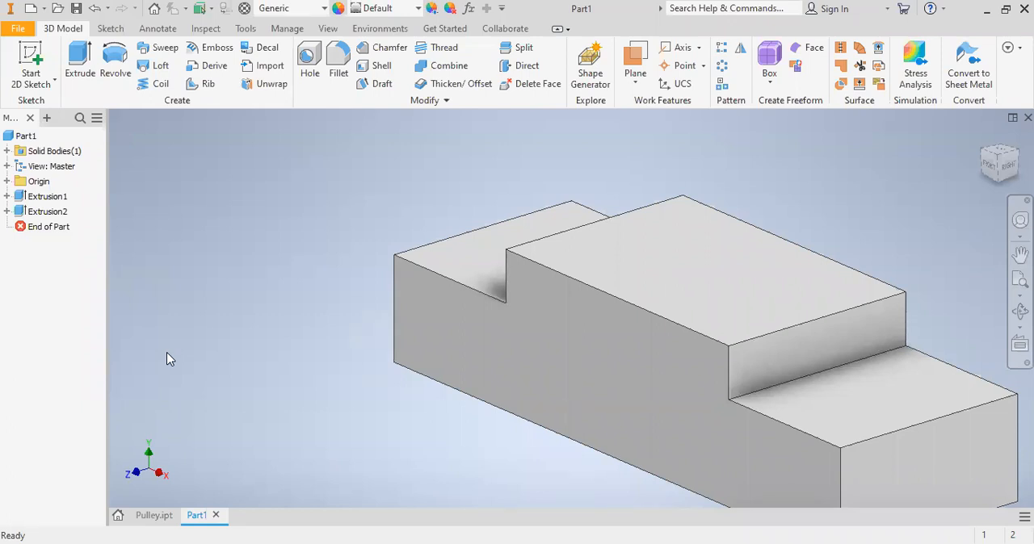
- Start a new sketch on the lowered face at the origin end and place a point near its middle
left_click(308, 59)
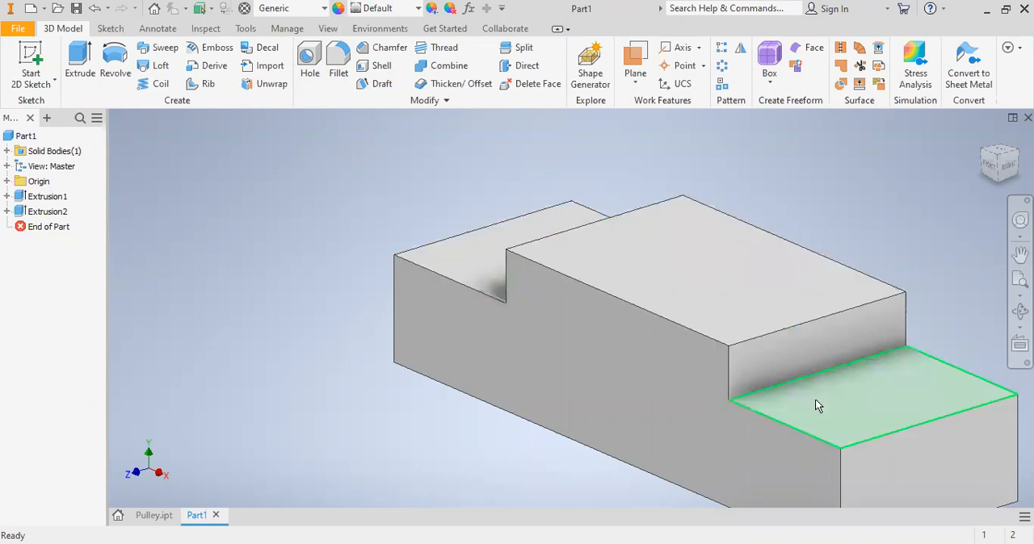
left_click(545, 226)
right_click(544, 225)
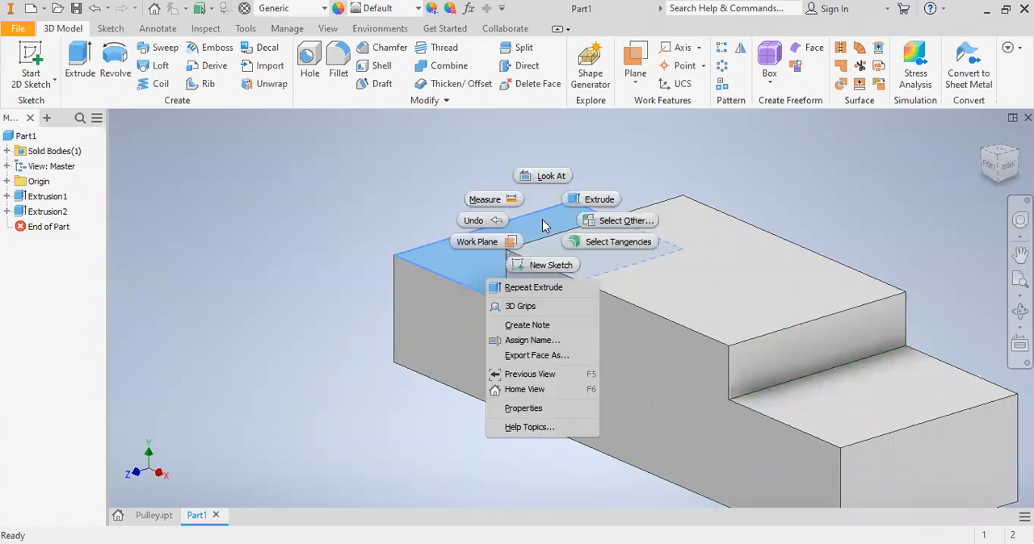
left_click(552, 267)
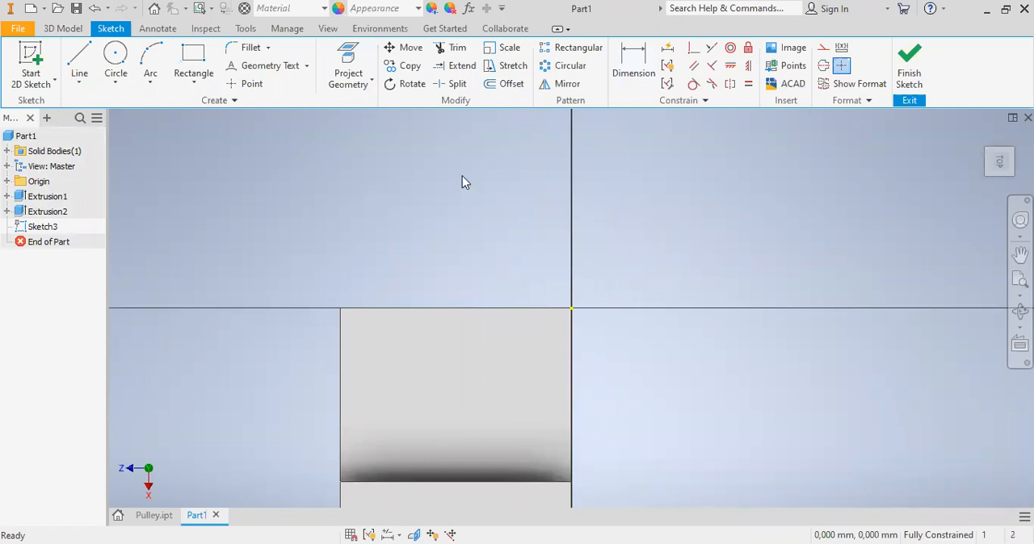
left_click(228, 87)
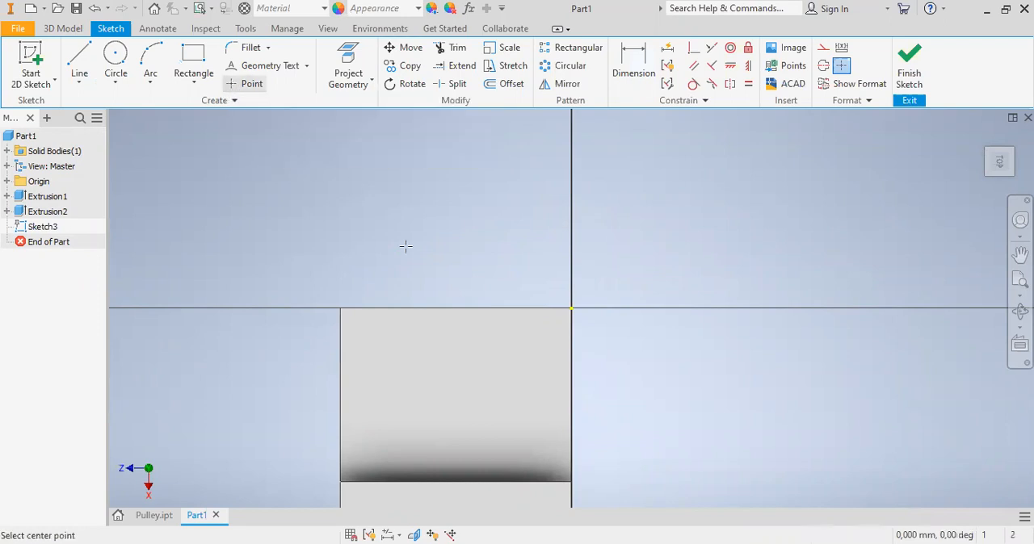
left_click(451, 400)
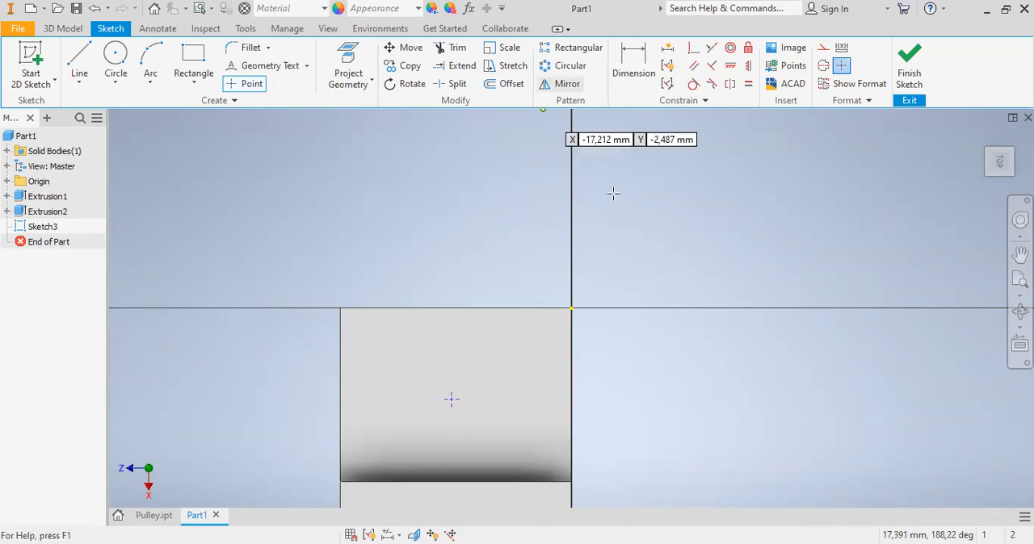
- Dimension the point from the block's end edge at the origin and set the distance to 7.5 mm
left_click(634, 54)
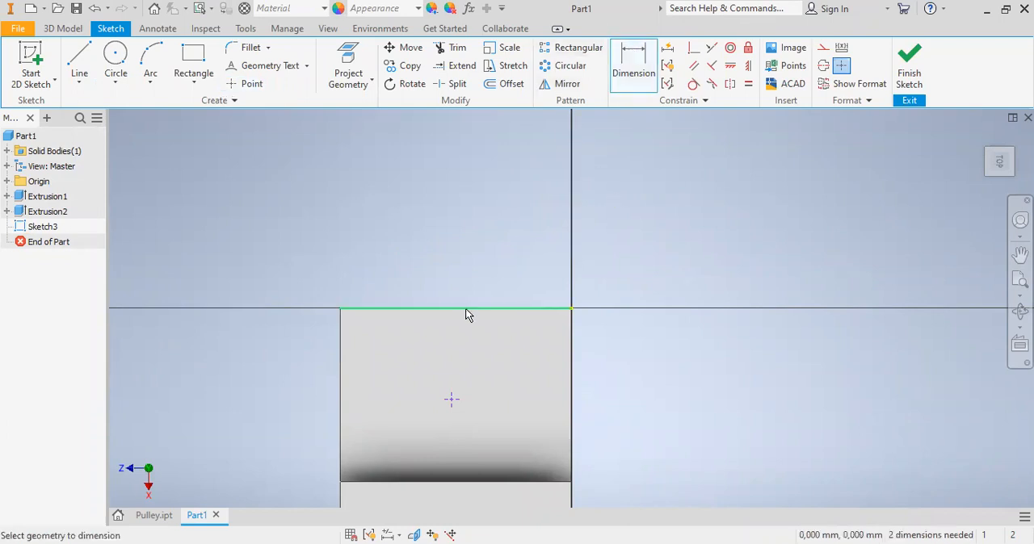
left_click(456, 349)
left_click(450, 399)
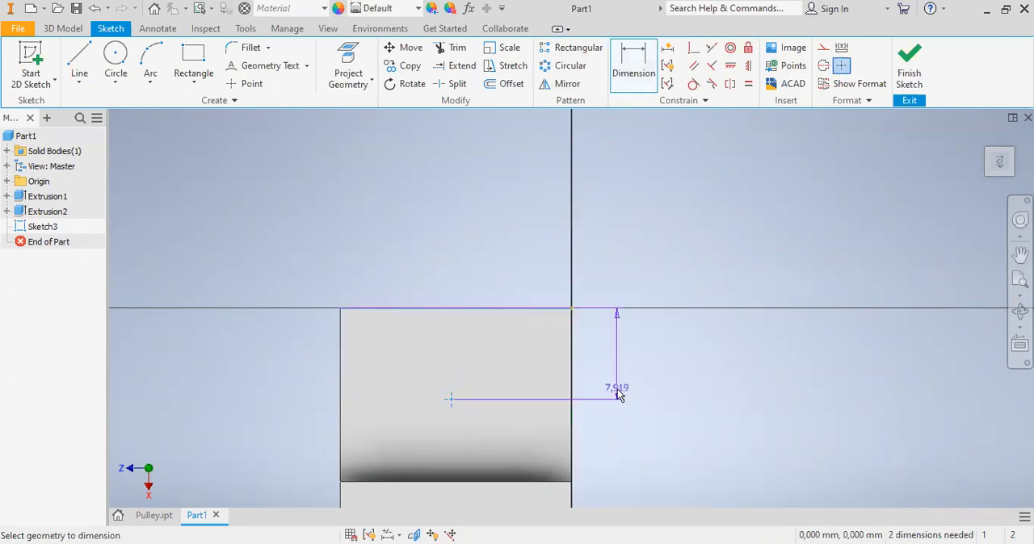
left_click(617, 392)
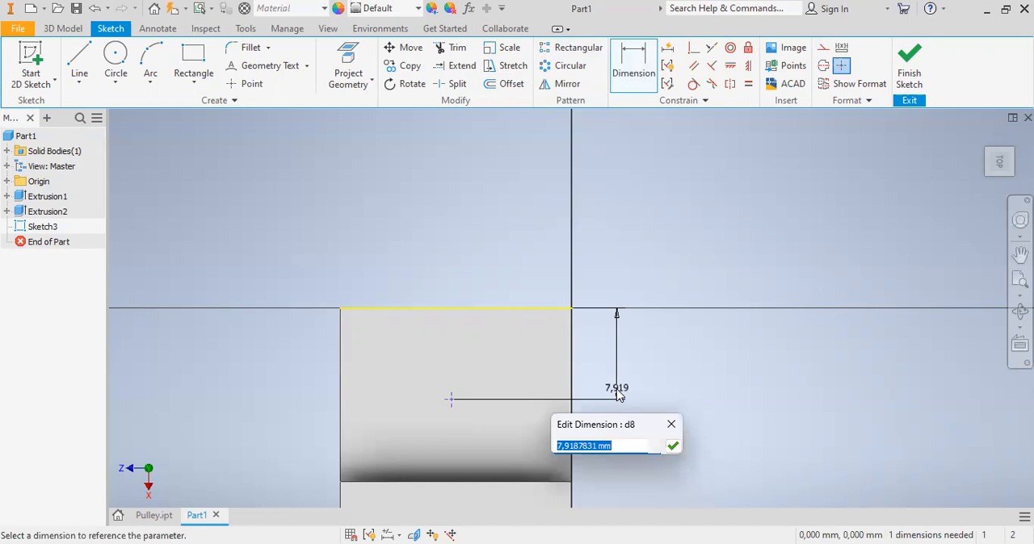
type("7")
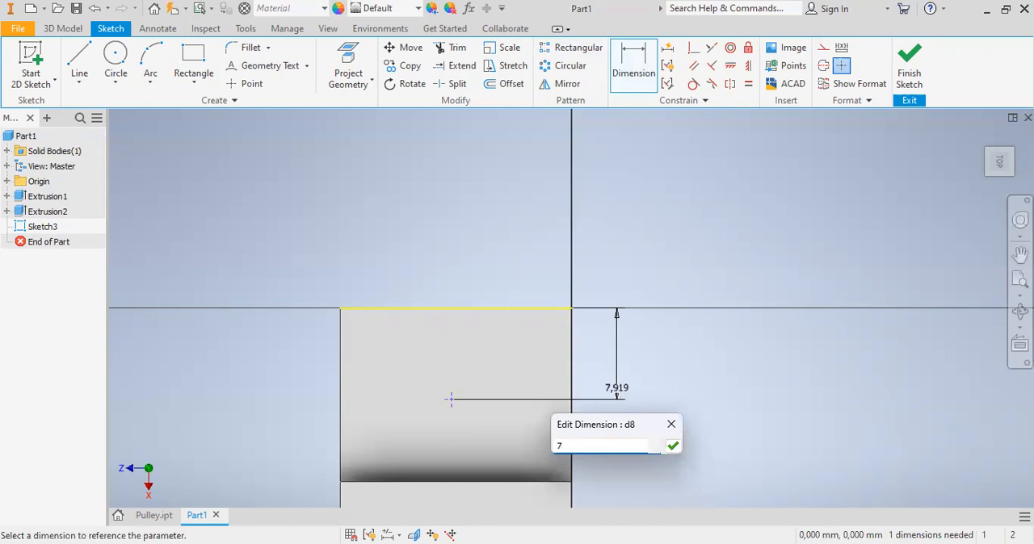
type(".5")
left_click(673, 447)
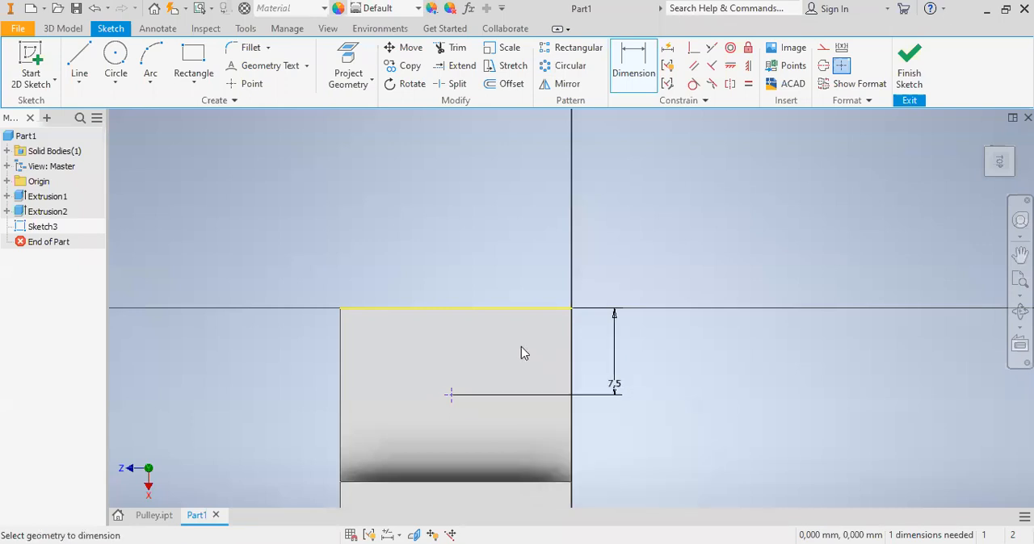
- Dimension the point 10 mm from the block's long side edge through the origin and finish the sketch
left_click(637, 50)
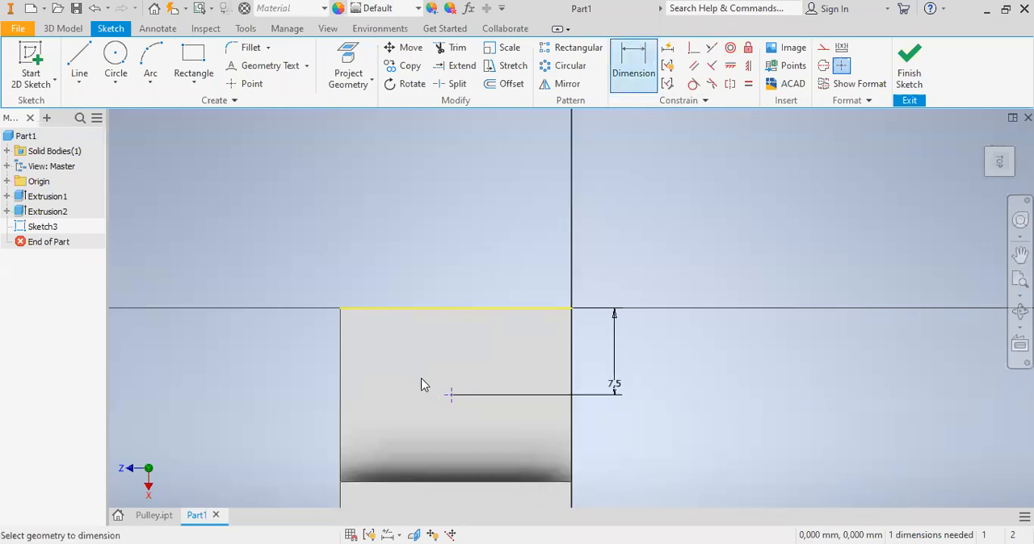
left_click(450, 395)
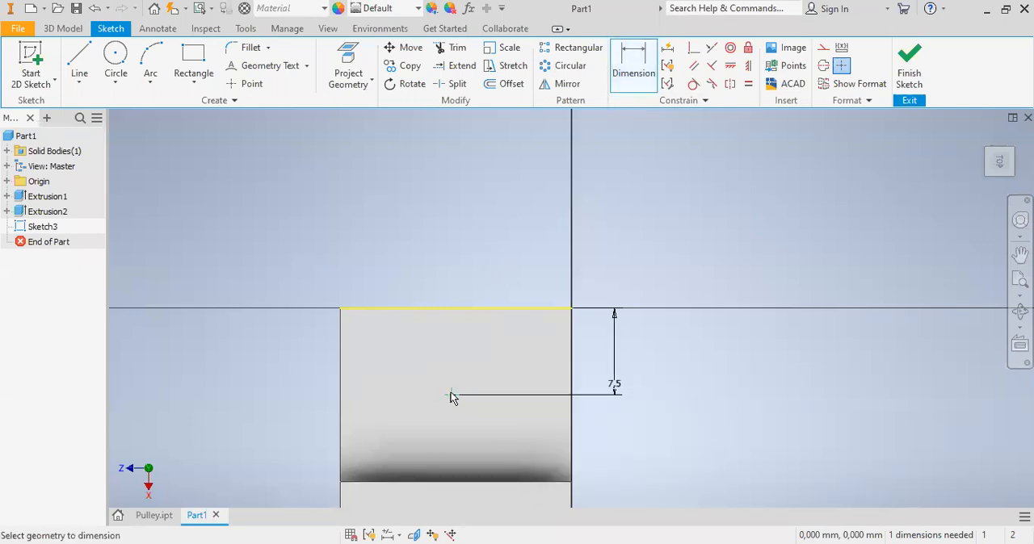
left_click(568, 383)
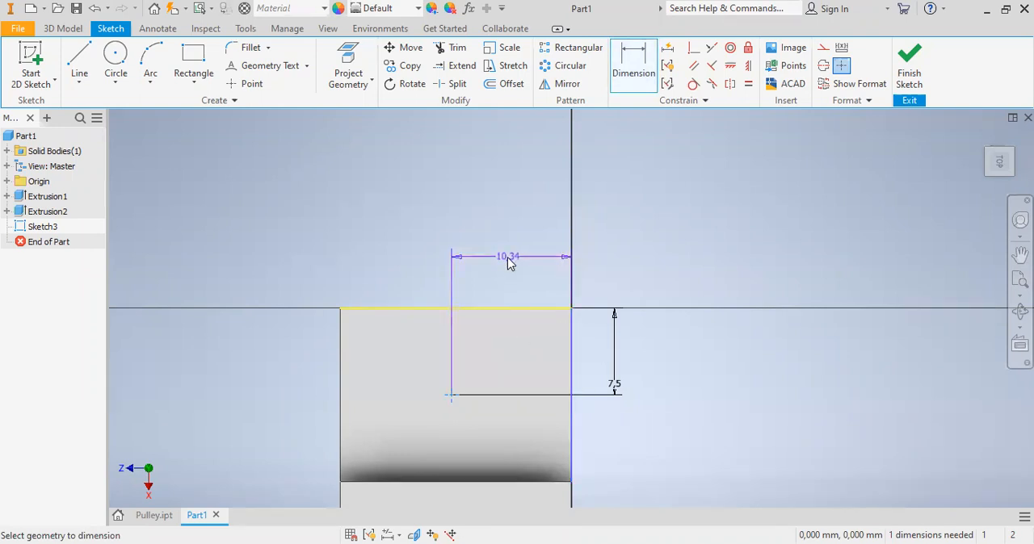
left_click(510, 258)
type("10")
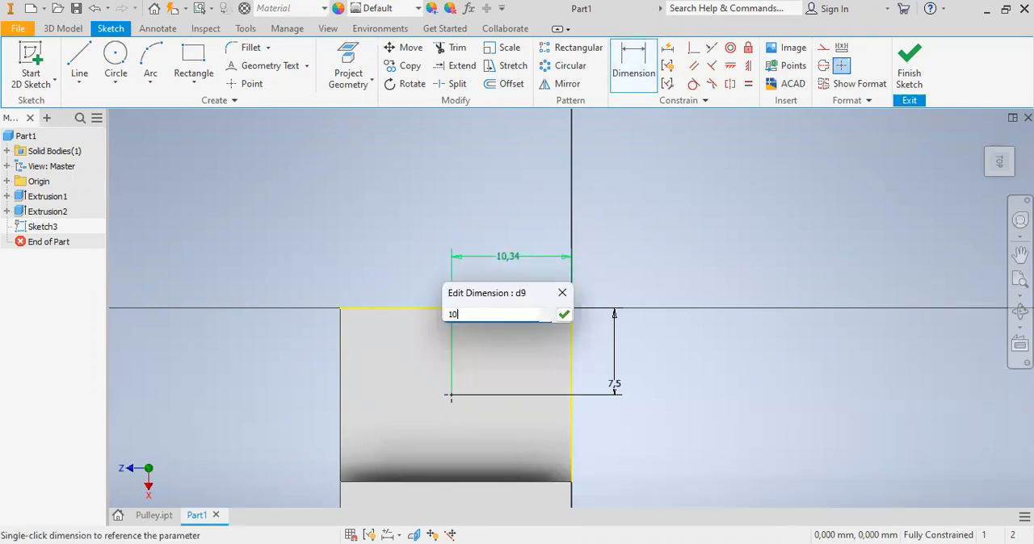
left_click(563, 314)
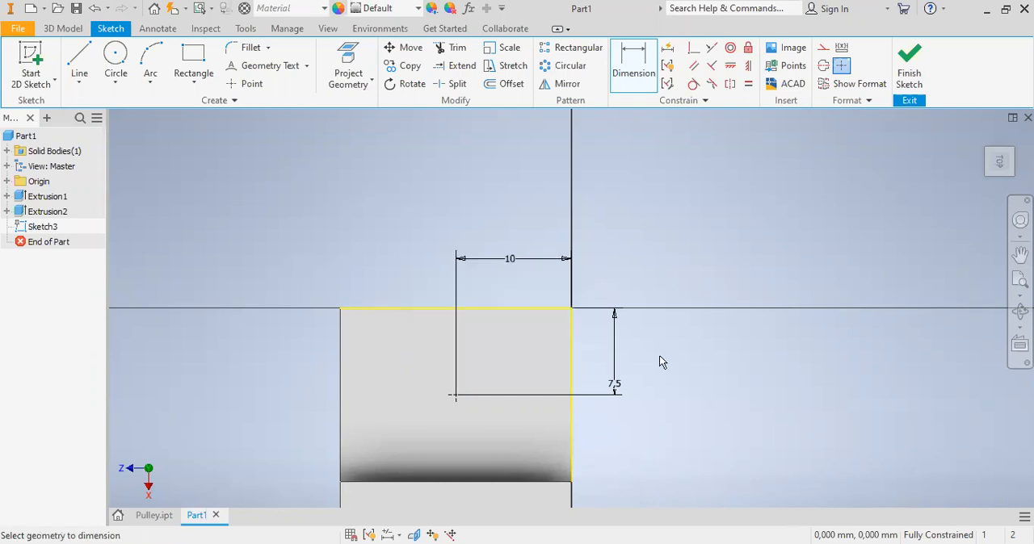
left_click(906, 83)
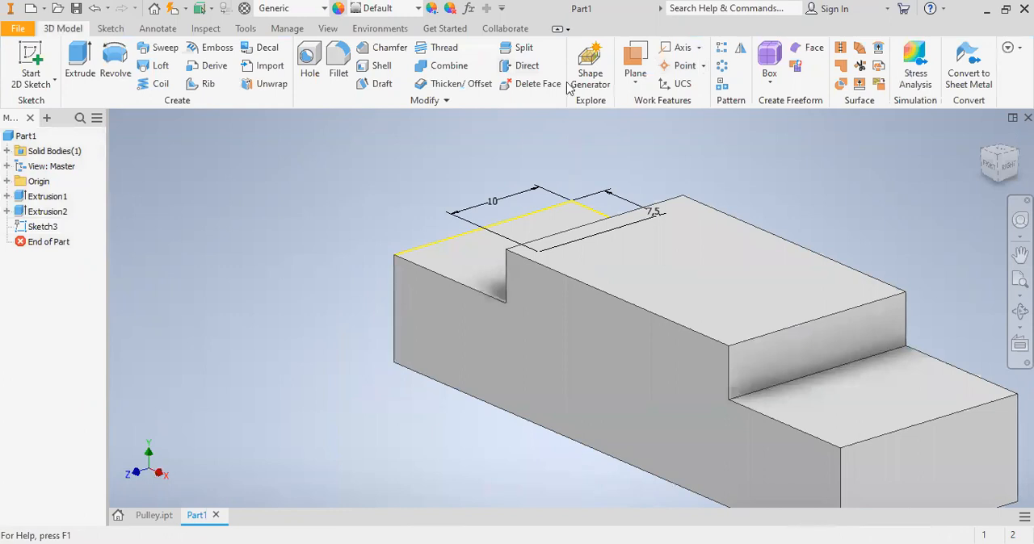
- Start a hole at the sketch point, choosing the Simple Hole type with a counterbore seat
left_click(311, 61)
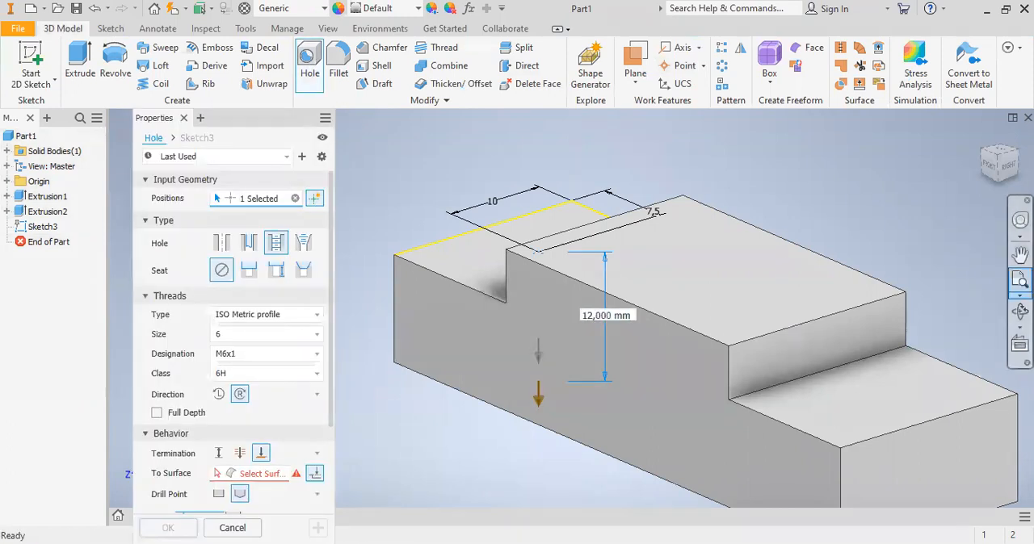
key("F4")
left_click_drag(656, 295, 657, 376)
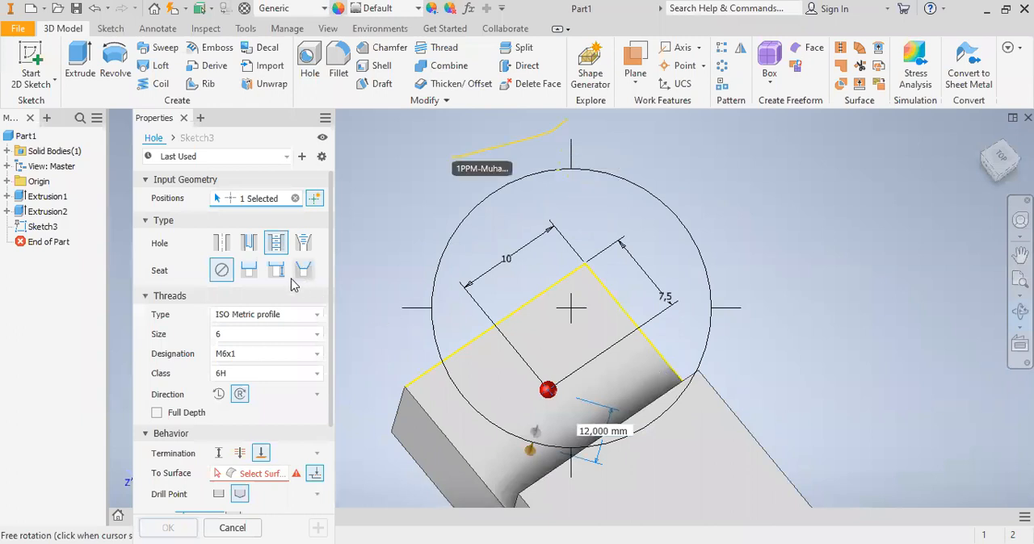
left_click(250, 274)
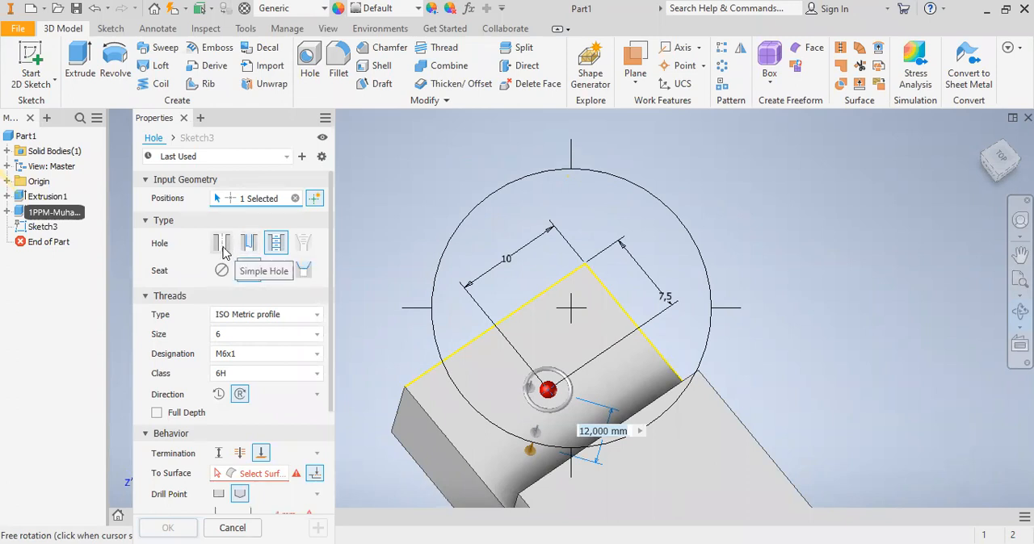
left_click(223, 247)
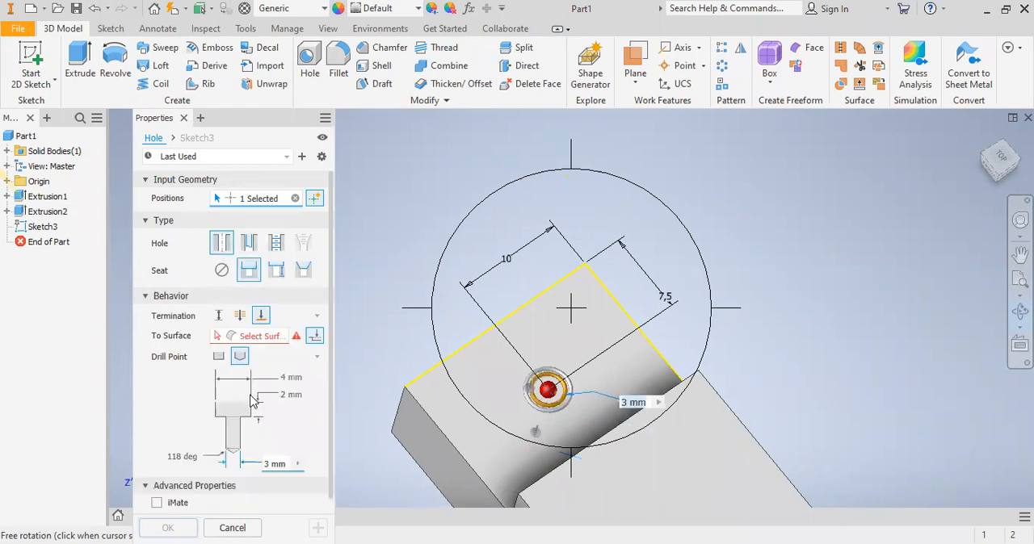
- Set the hole's counterbore diameter to 10 mm and its counterbore depth to 5 mm
left_click(293, 377)
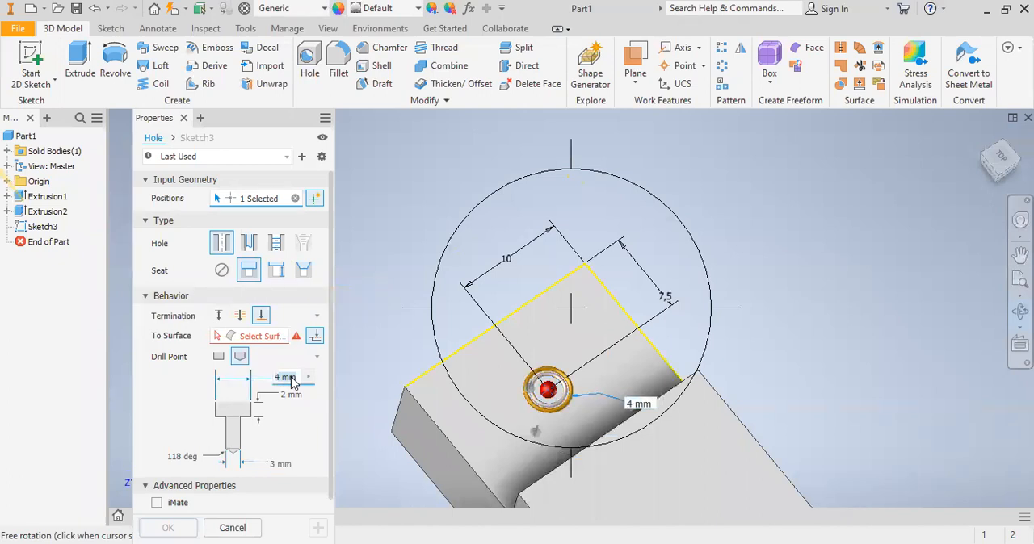
type("10")
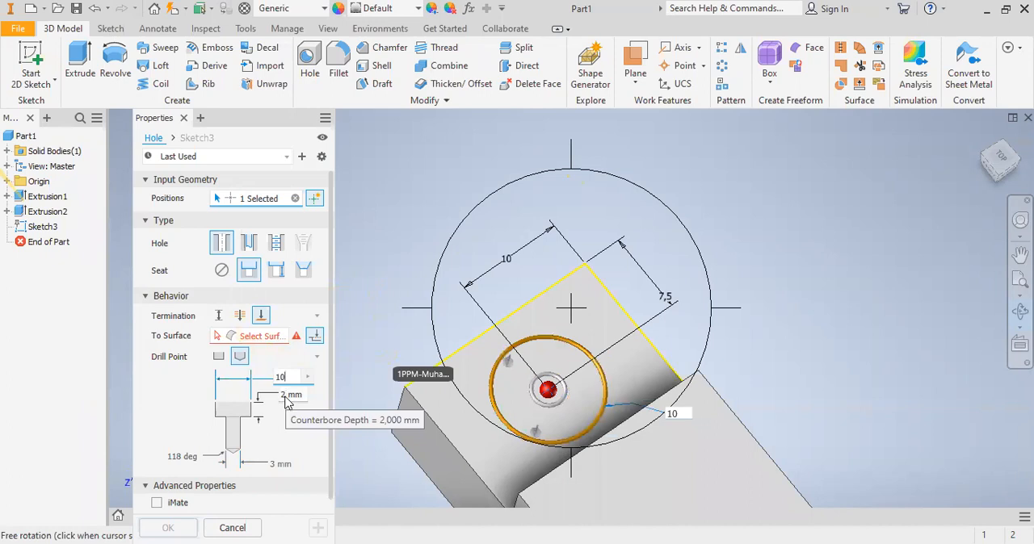
left_click(285, 396)
type("5")
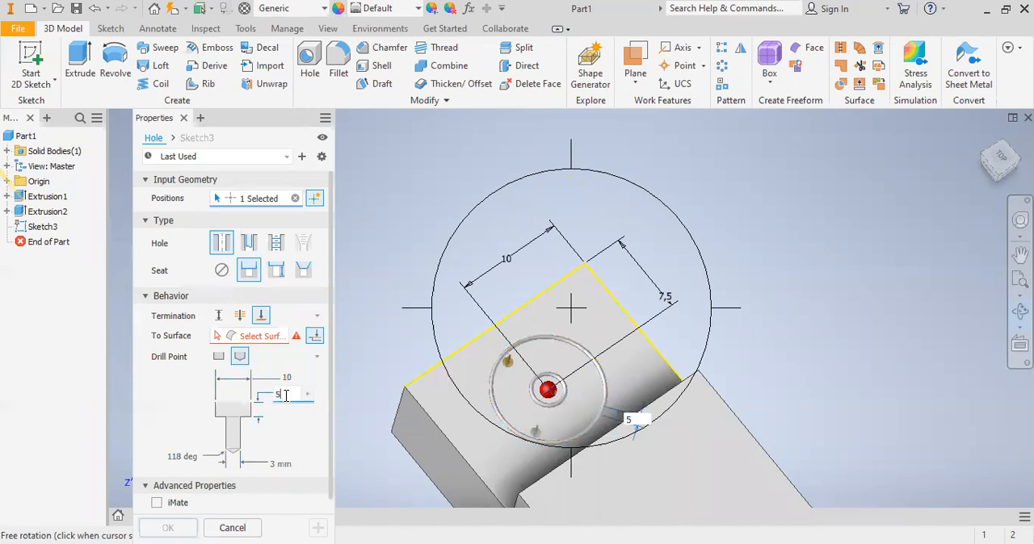
- Set the counterbored hole's diameter to 5 mm with a Through All termination and create it
left_click(275, 464)
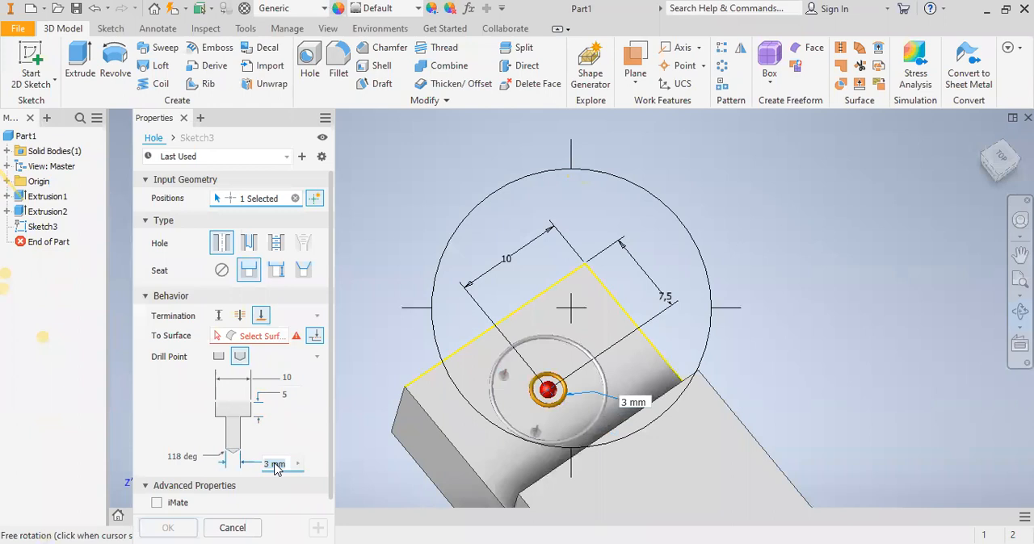
left_click(275, 462)
type("5")
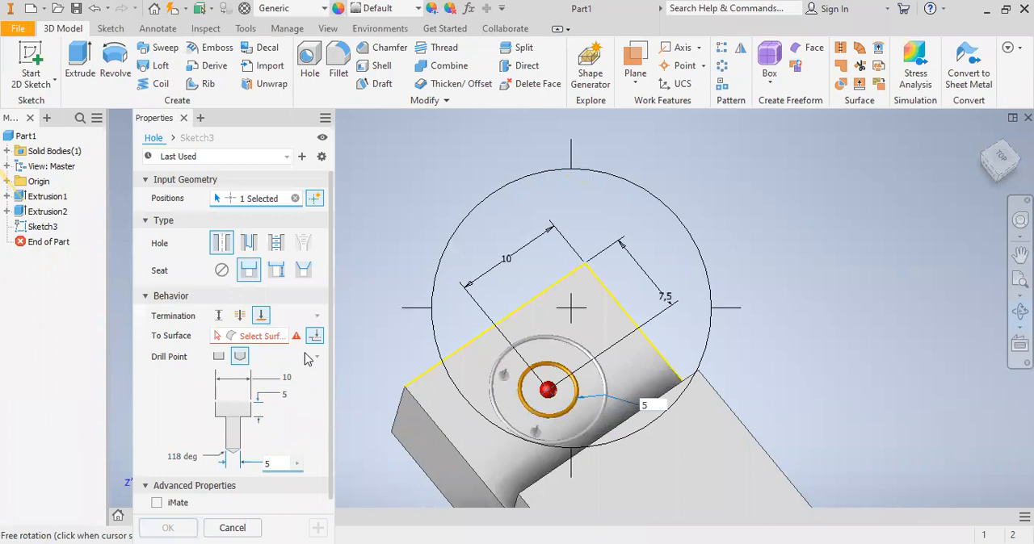
left_click(240, 317)
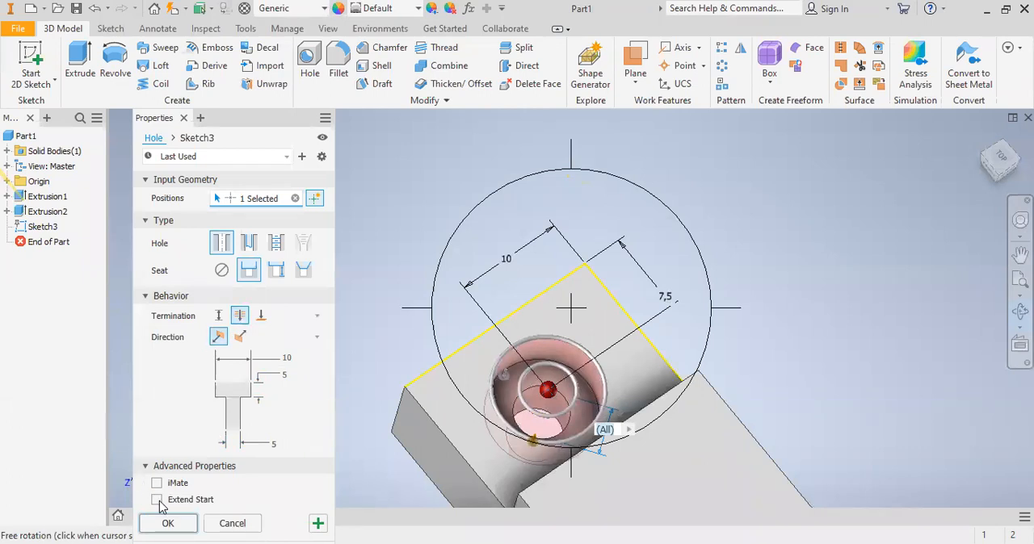
left_click(168, 524)
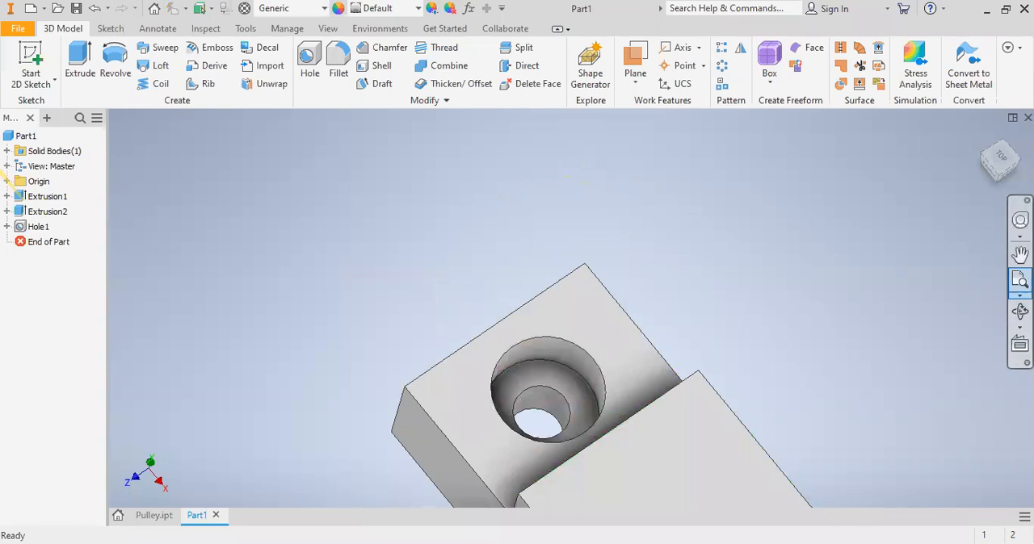
- Sketch on the far stepped end's face and place a point about 9.9 mm from its long side and 7 mm from the step edge
left_click(1001, 156)
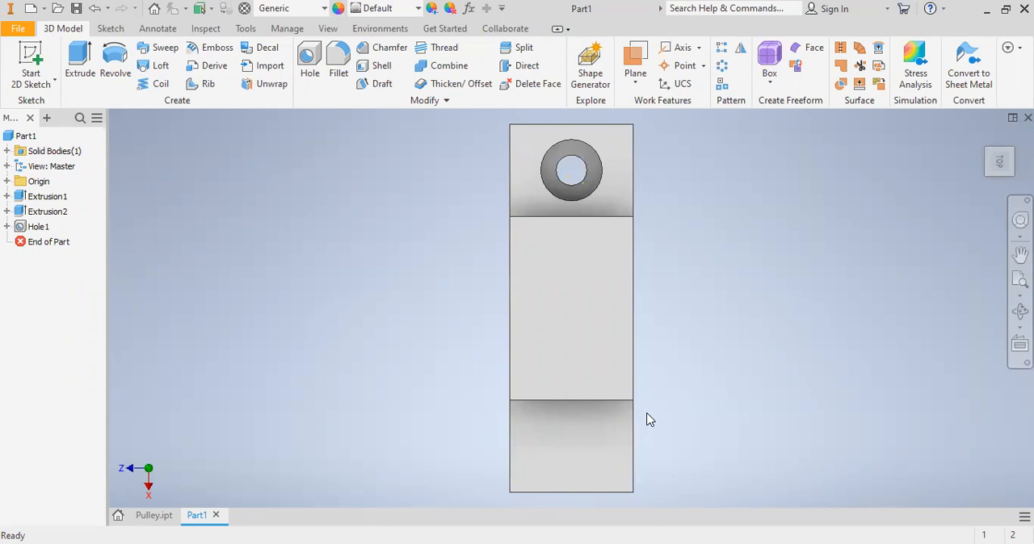
right_click(592, 431)
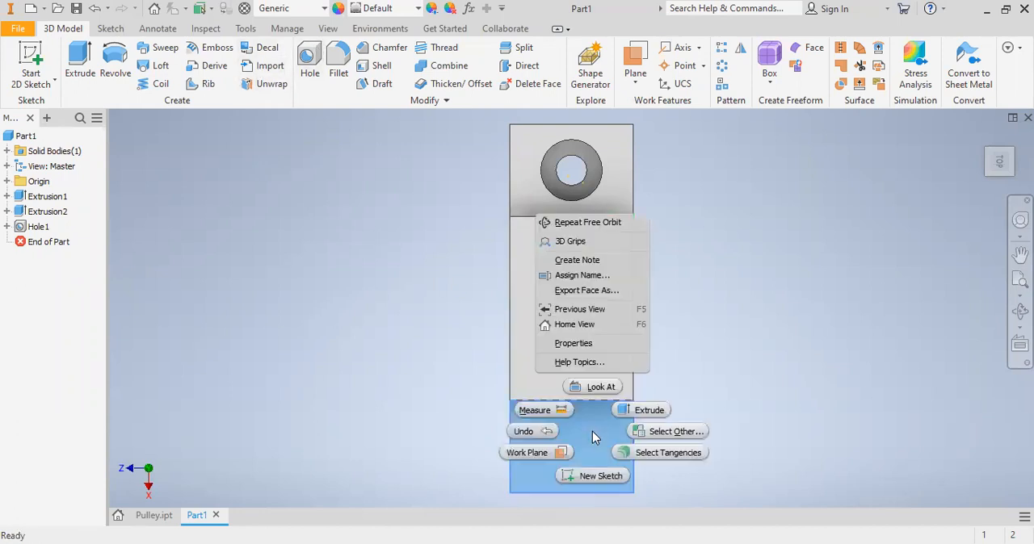
left_click(587, 475)
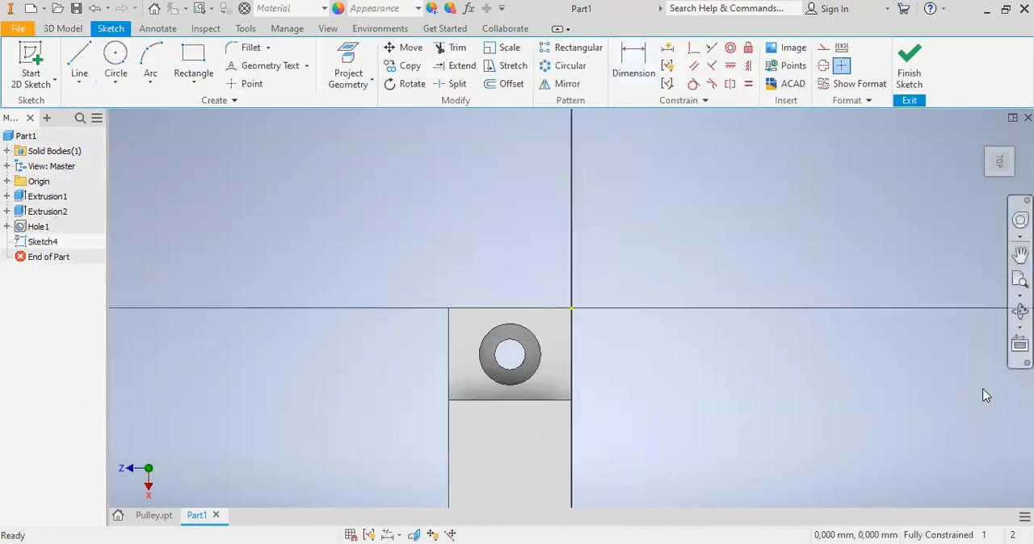
left_click(1019, 279)
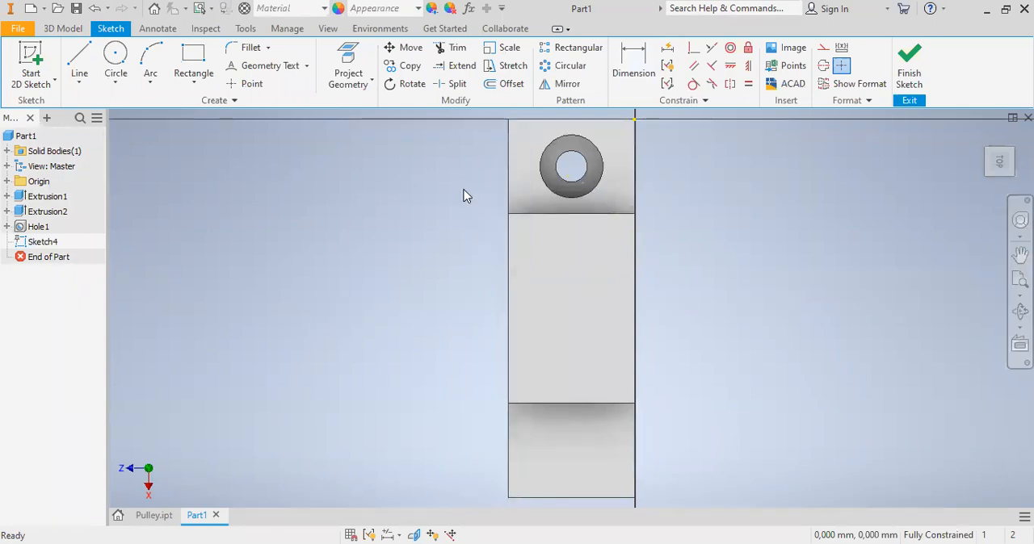
left_click(245, 84)
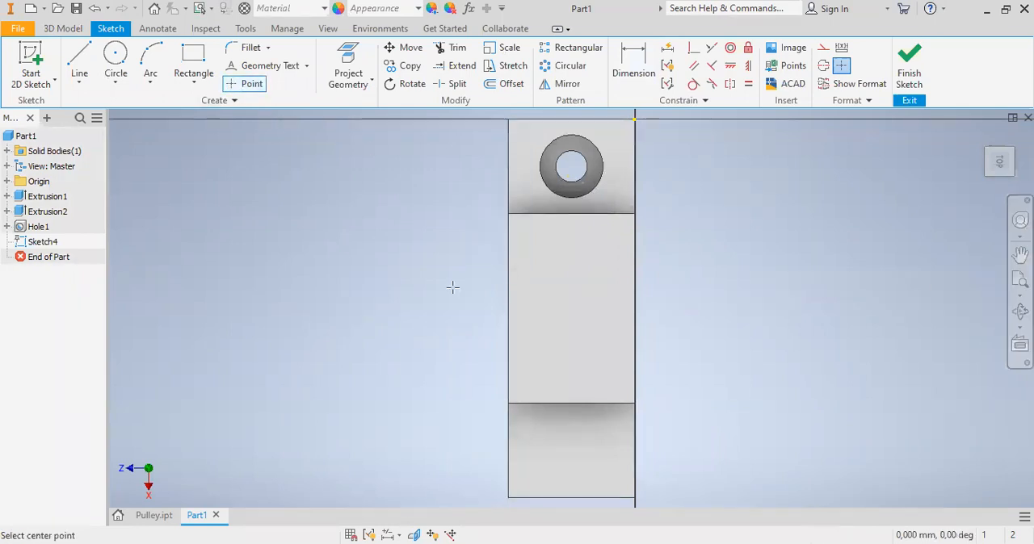
left_click(582, 462)
left_click(585, 394)
- Dimension the point from the block's long side edge through the origin and set the distance to 10 mm
left_click(632, 74)
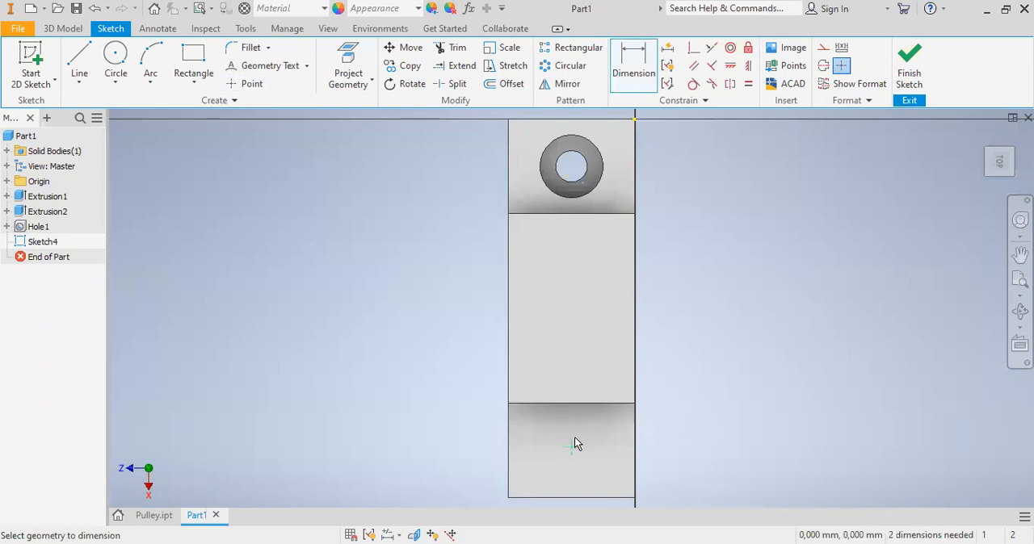
left_click(635, 452)
left_click(598, 481)
type("10")
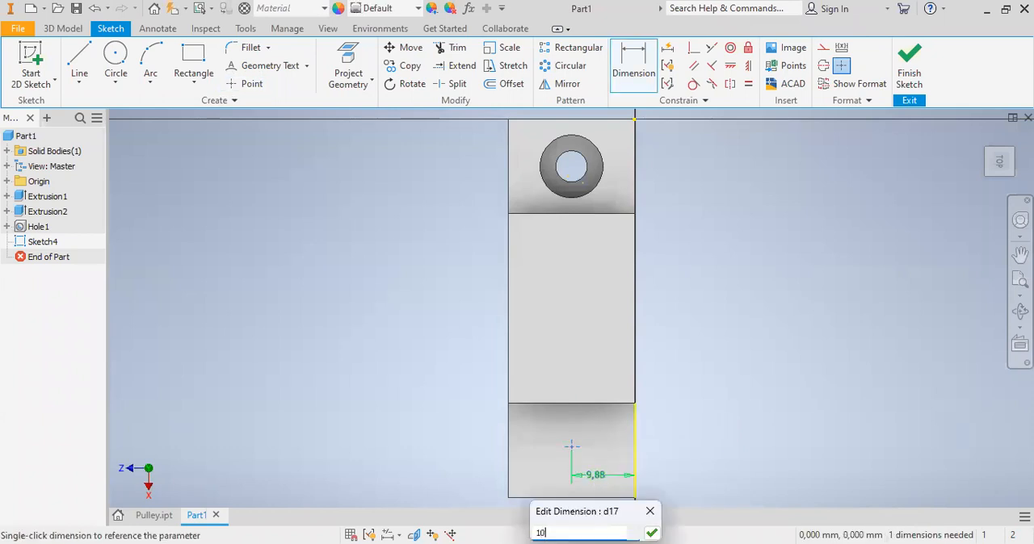
left_click(651, 531)
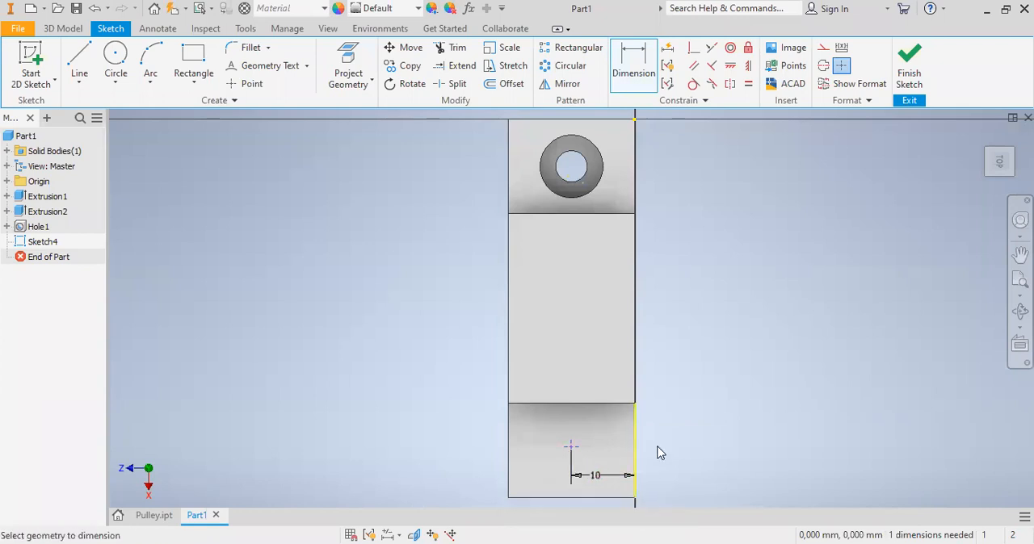
- Dimension the point 7.5 mm from the raised middle section's edge and finish the sketch
left_click(571, 449)
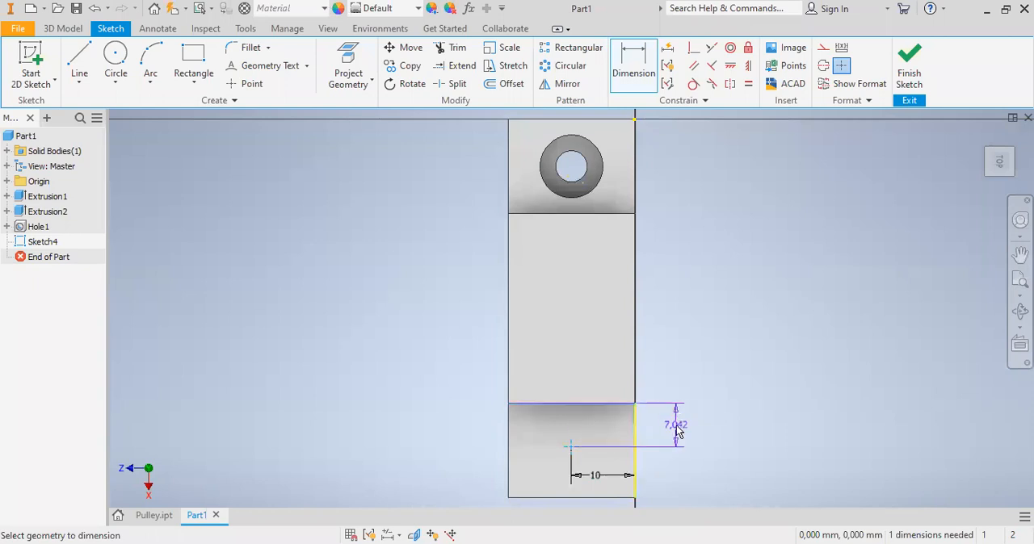
left_click(677, 430)
type("7")
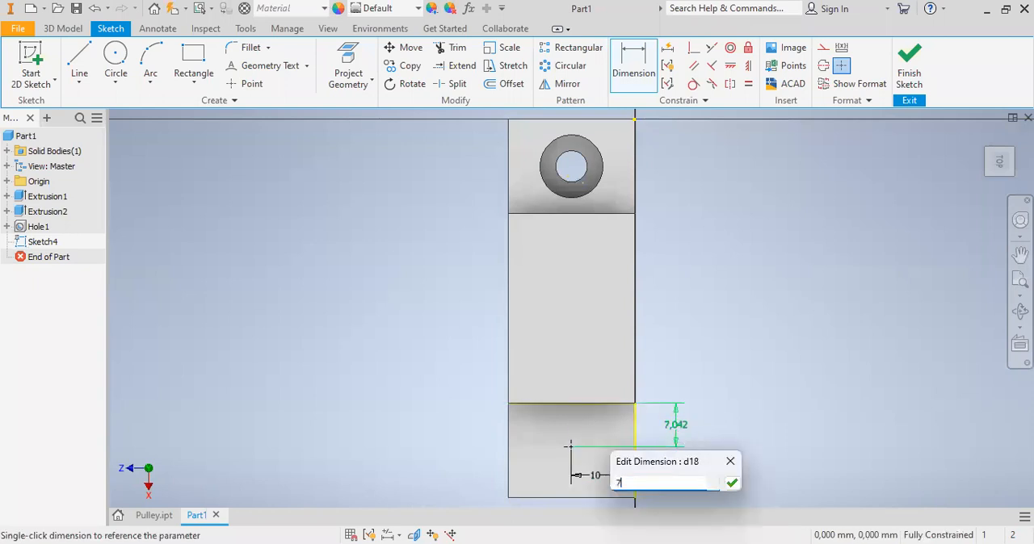
type(".5")
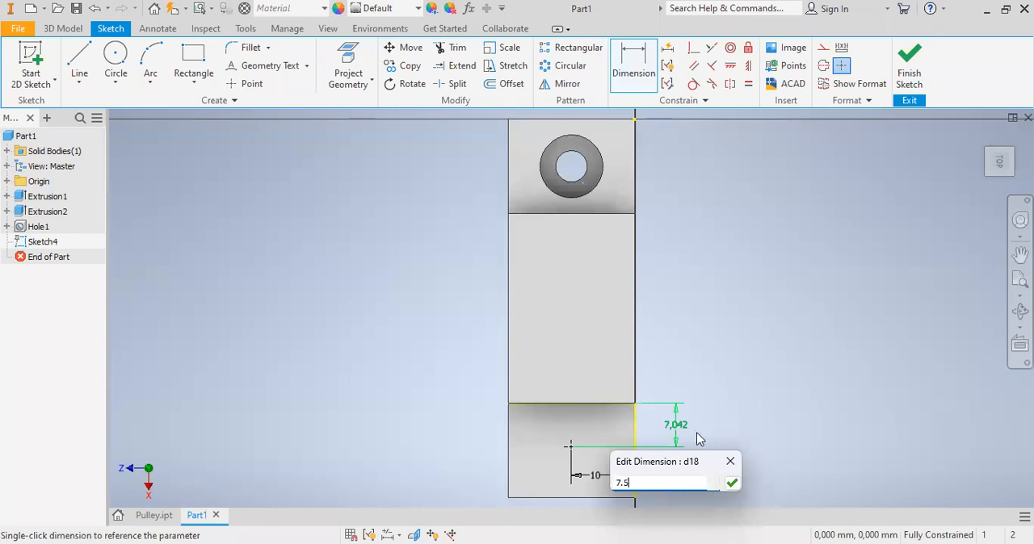
left_click(732, 484)
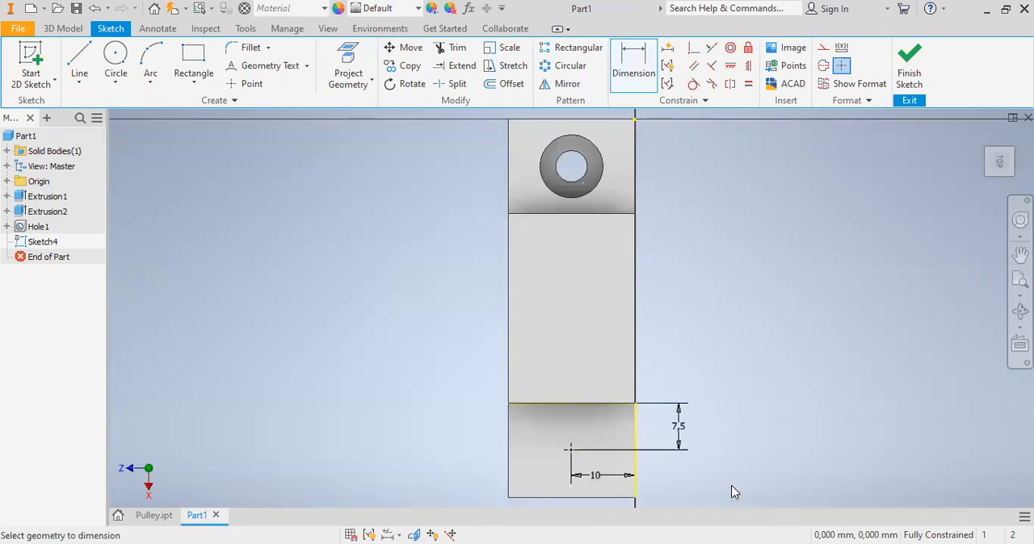
left_click(906, 78)
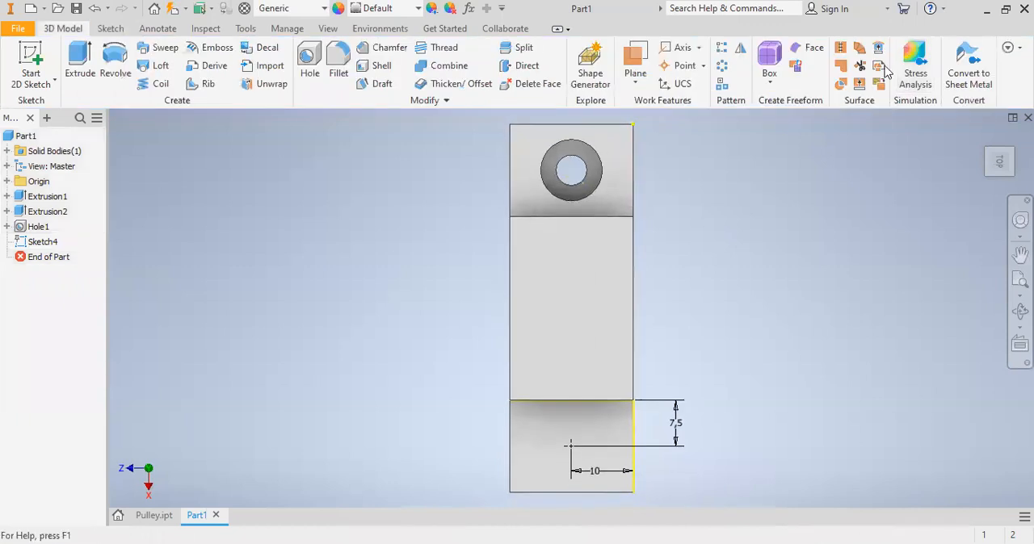
- Start a tapped hole at the new sketch point with an ISO Metric profile thread of size 6
left_click(312, 65)
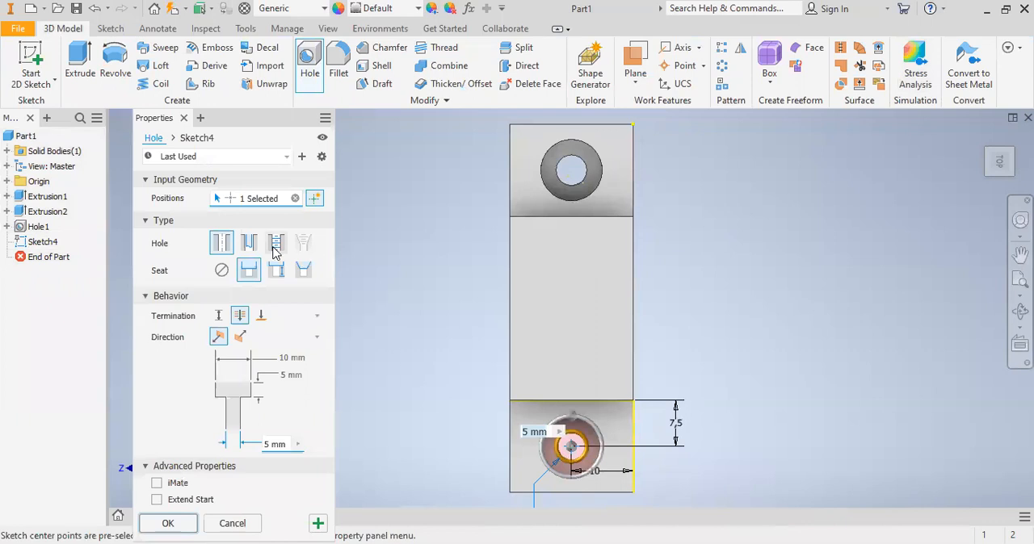
left_click(274, 245)
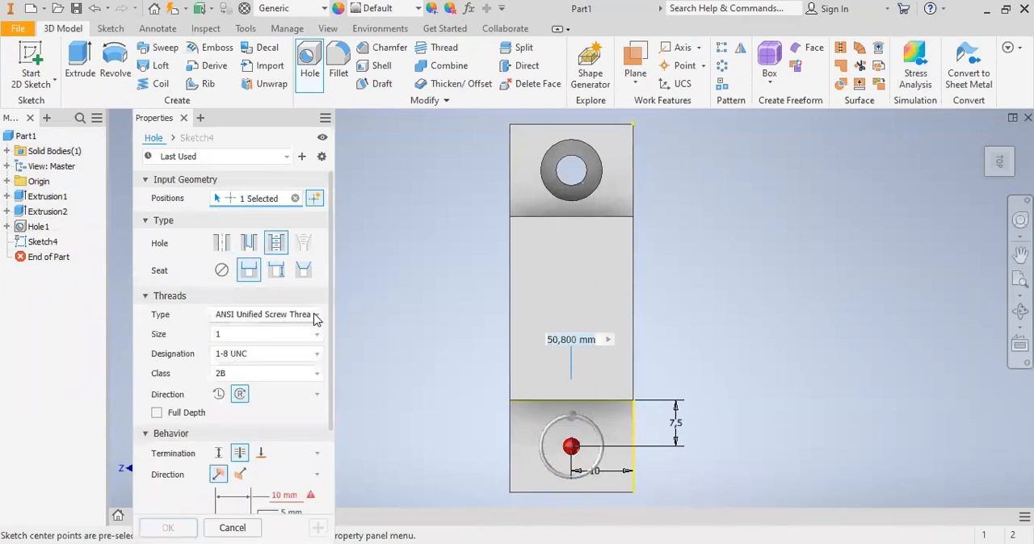
left_click(315, 317)
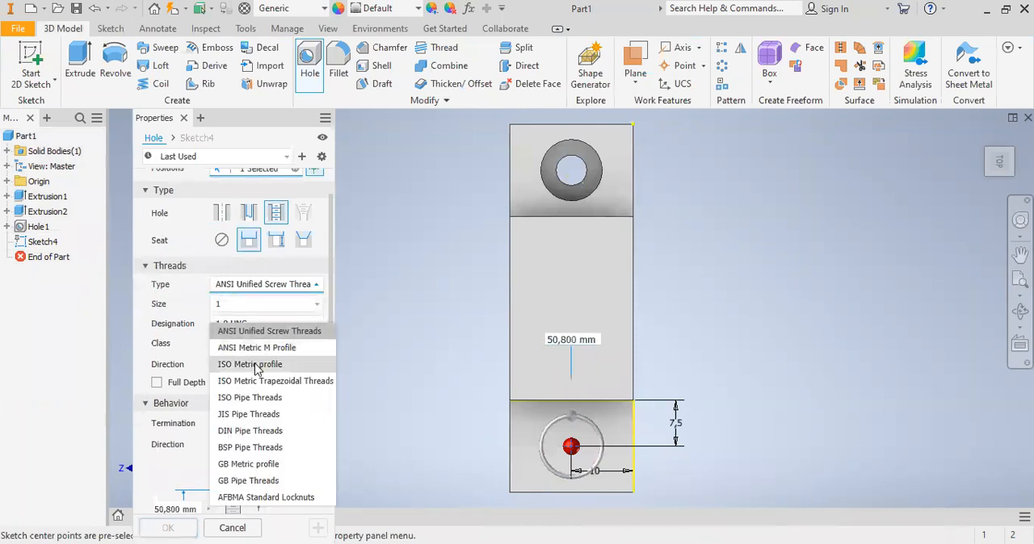
left_click(255, 365)
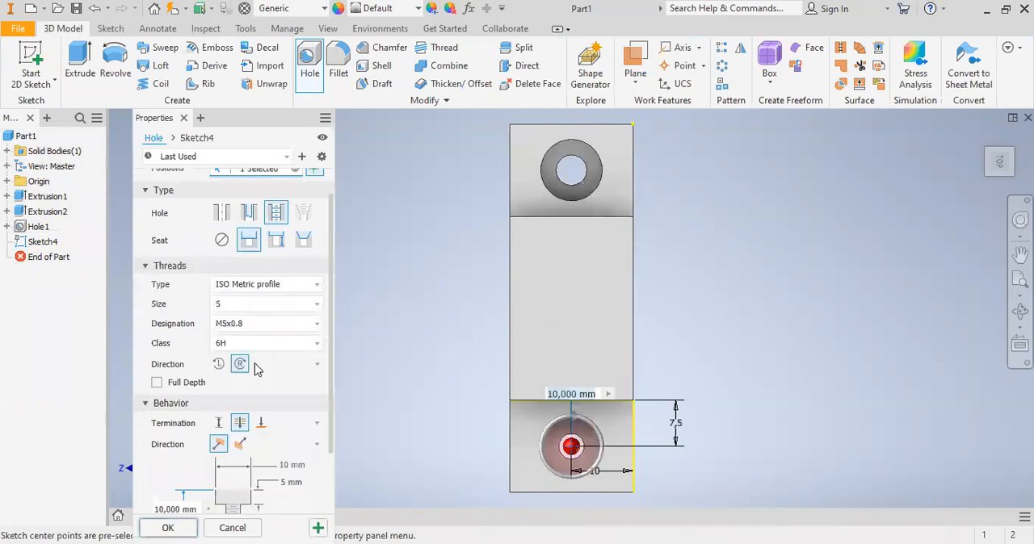
left_click(236, 312)
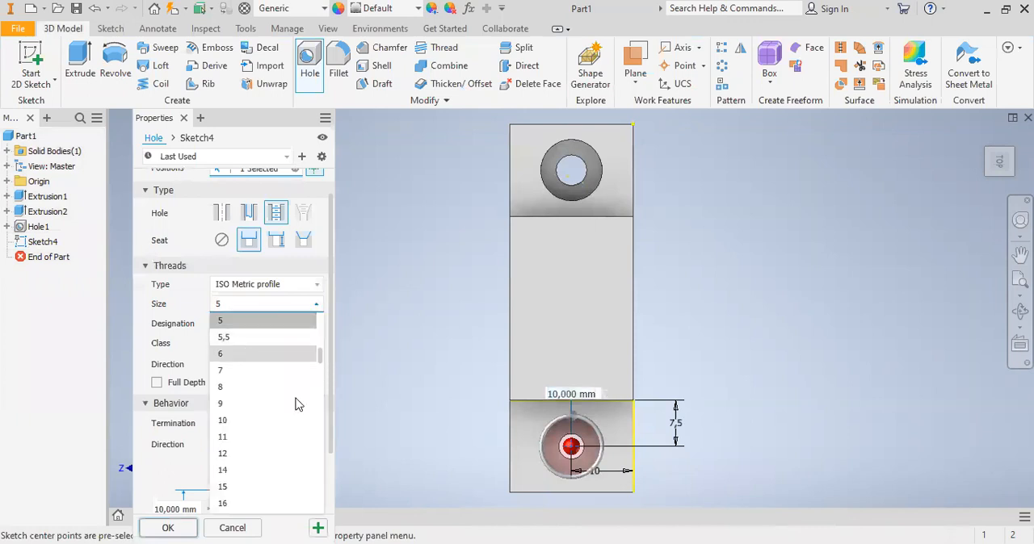
left_click(246, 355)
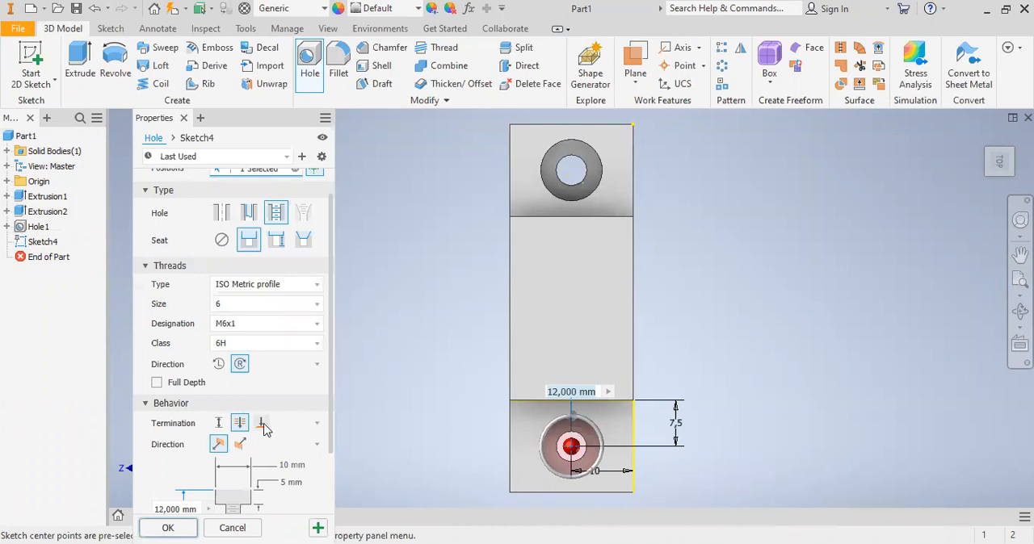
- Set the tapped hole's termination to To and its seat to None
left_click(261, 422)
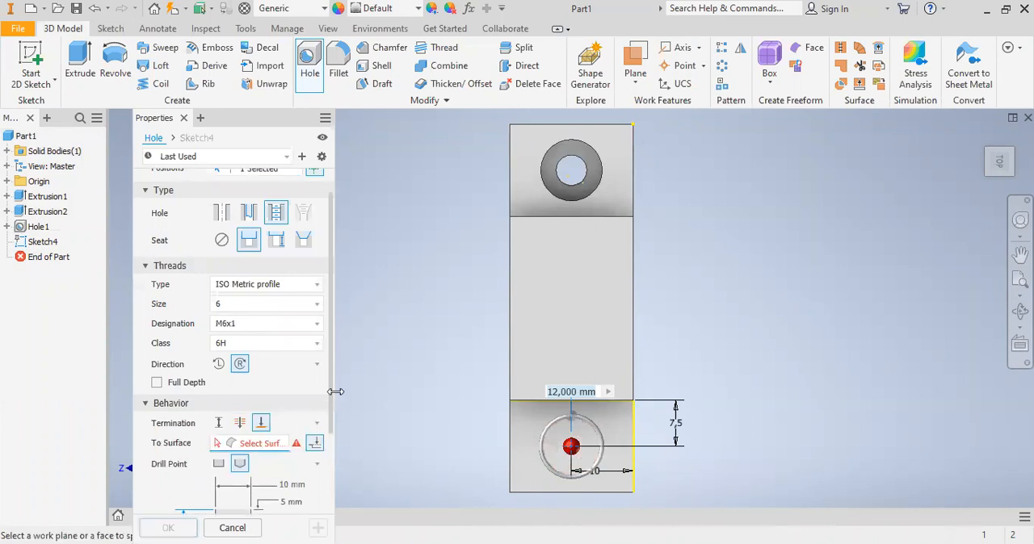
left_click_drag(335, 394, 333, 434)
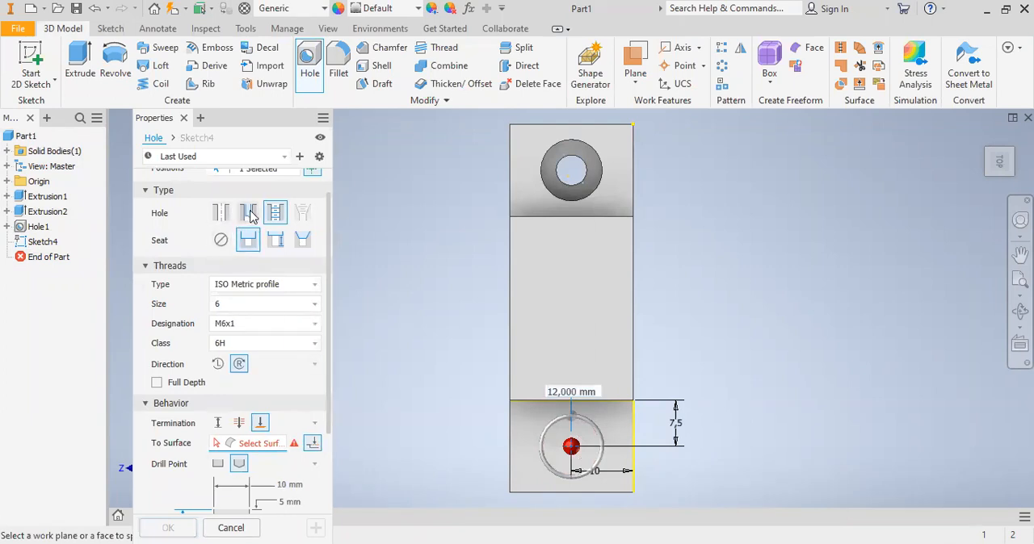
left_click(225, 244)
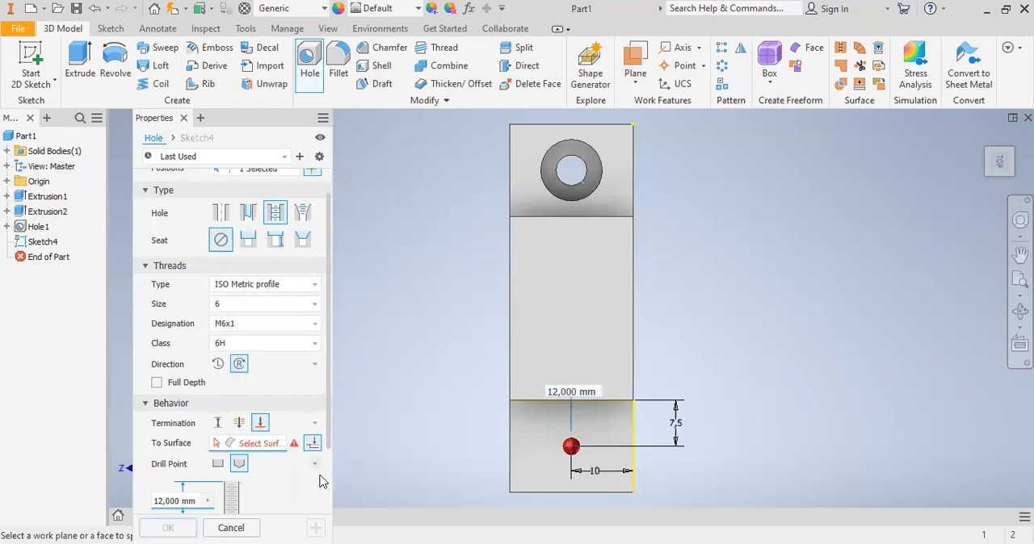
- Try a 10 mm thread depth for the tapped hole with the To termination
left_click(314, 443)
left_click_drag(267, 125, 299, 48)
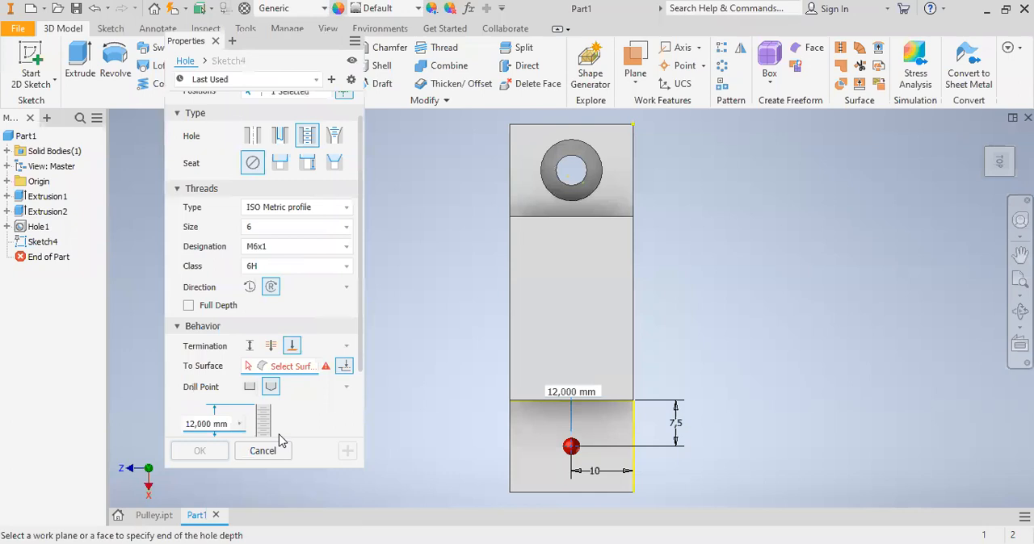
left_click_drag(360, 367, 360, 414)
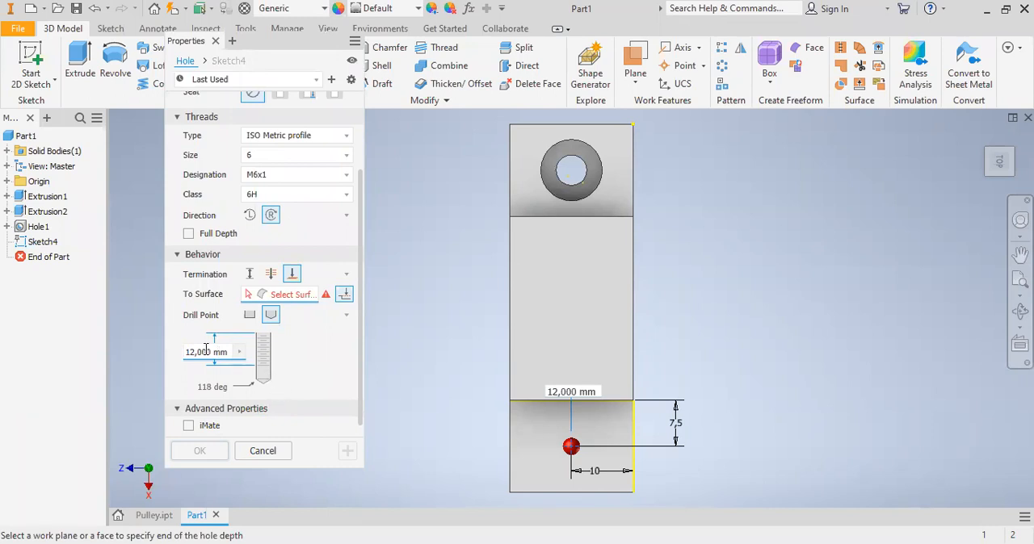
left_click(200, 352)
type("10")
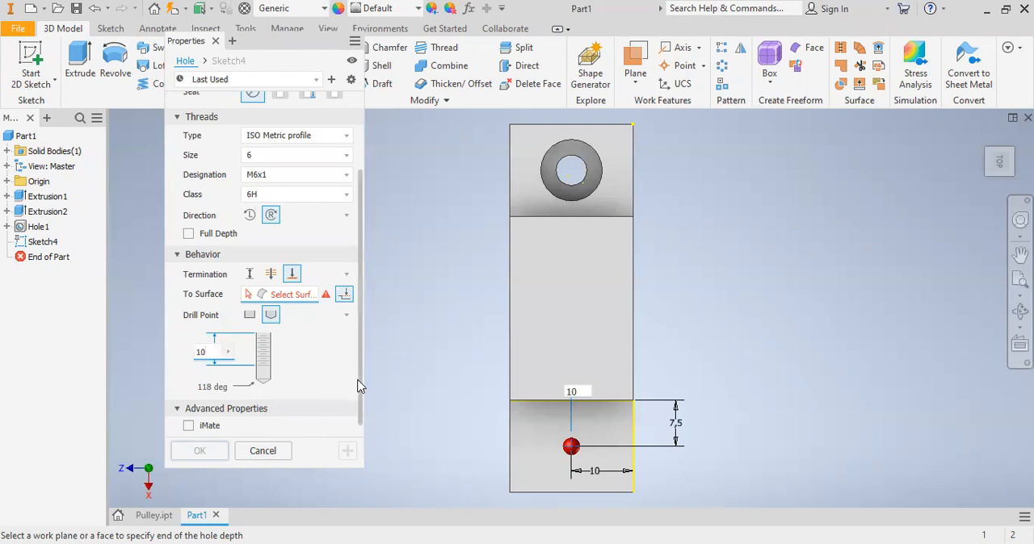
scroll(362, 371, "up", 1)
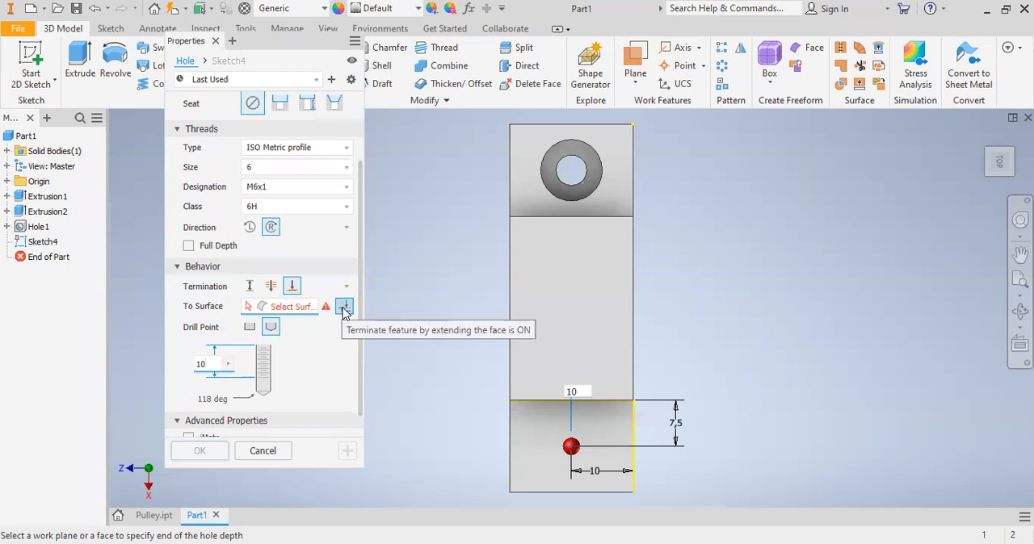
- Switch the tapped hole's termination to Distance, set the hole depth to 14 mm and create the hole
left_click(251, 292)
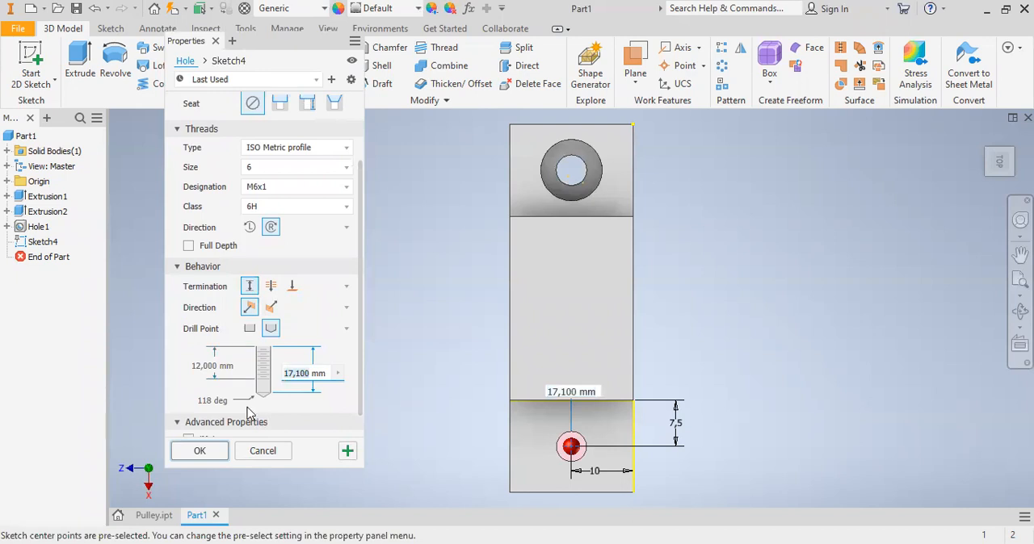
type("14")
left_click(203, 454)
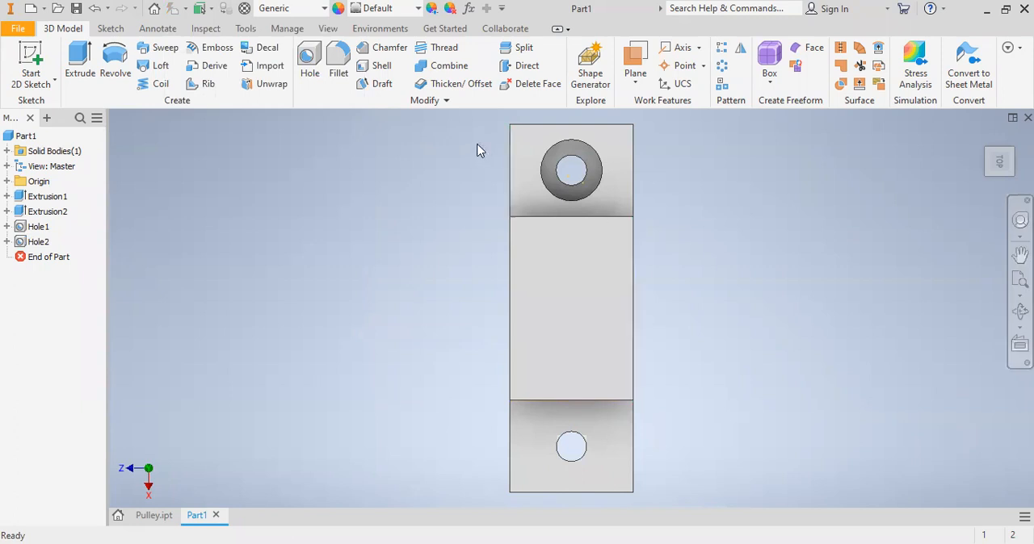
- Edit the tapped hole to a thread depth of 7 mm and a hole depth of 9 mm
right_click(37, 242)
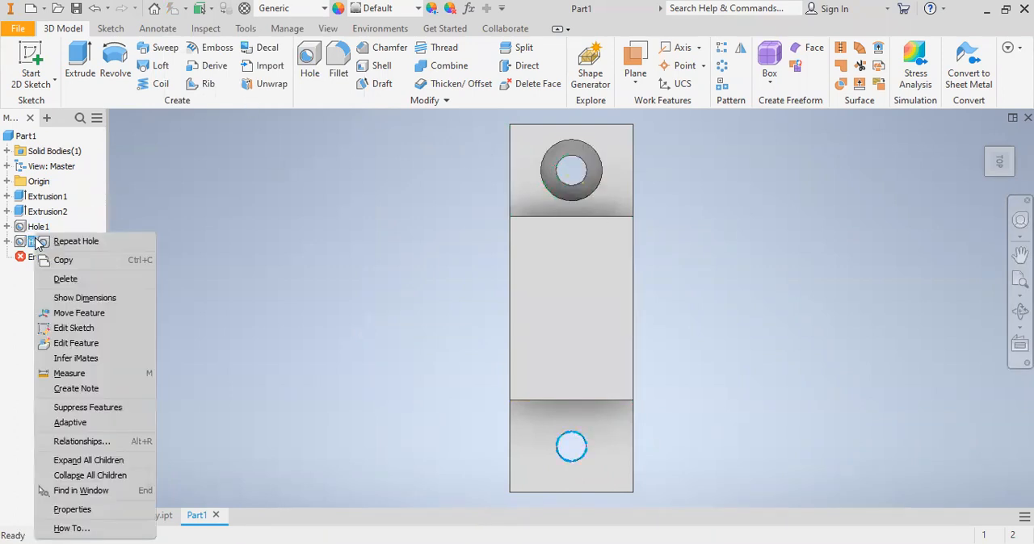
left_click(89, 344)
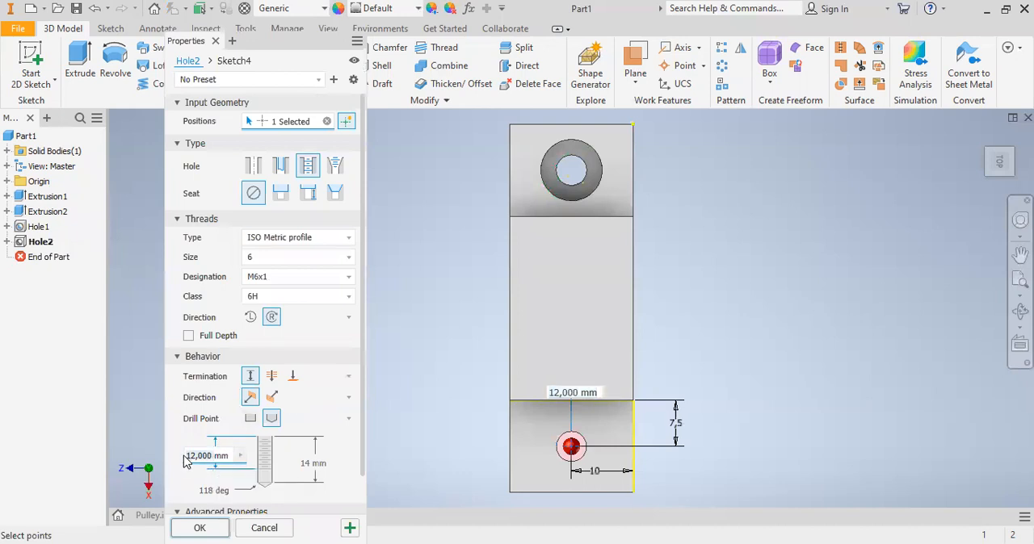
type("7mm")
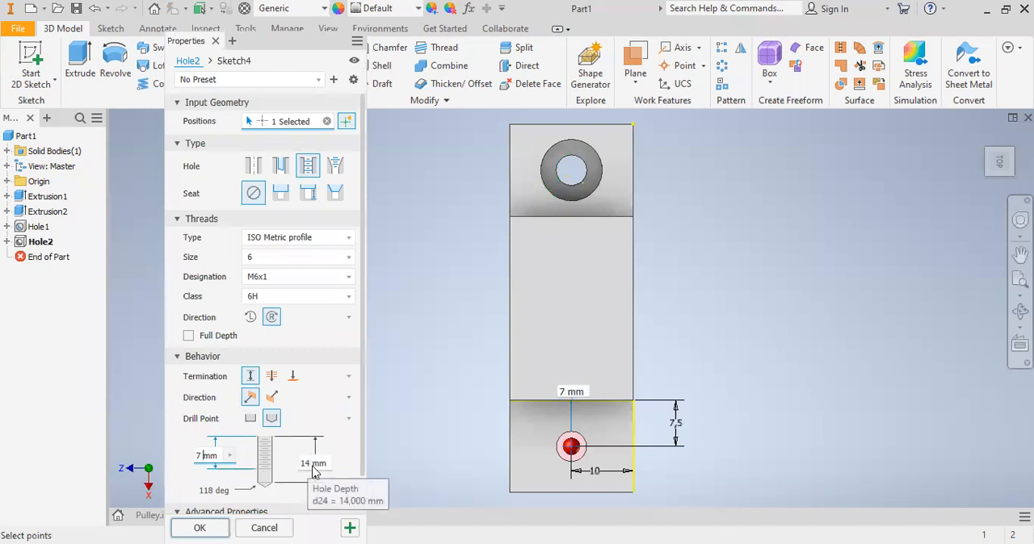
left_click(313, 467)
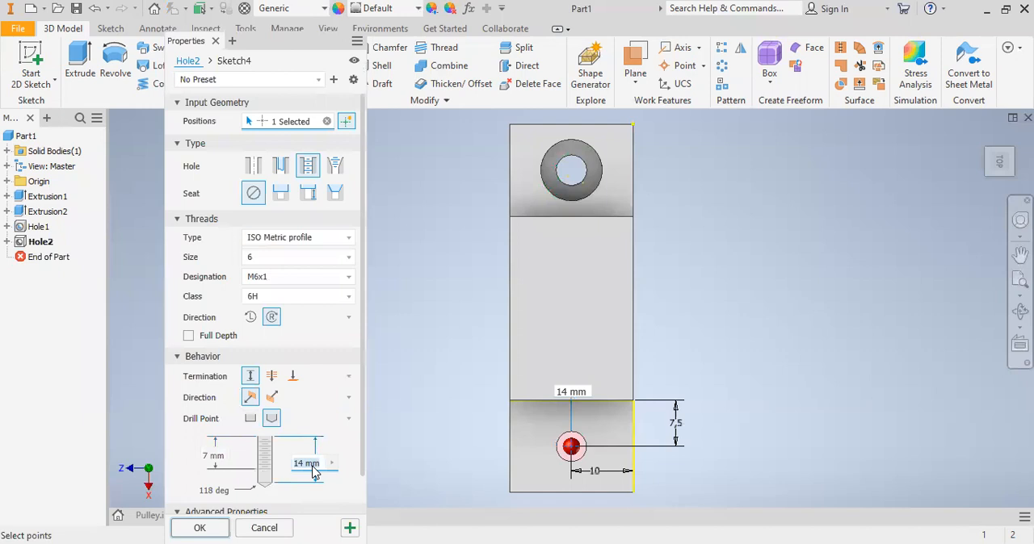
left_click(311, 464)
left_click(199, 527)
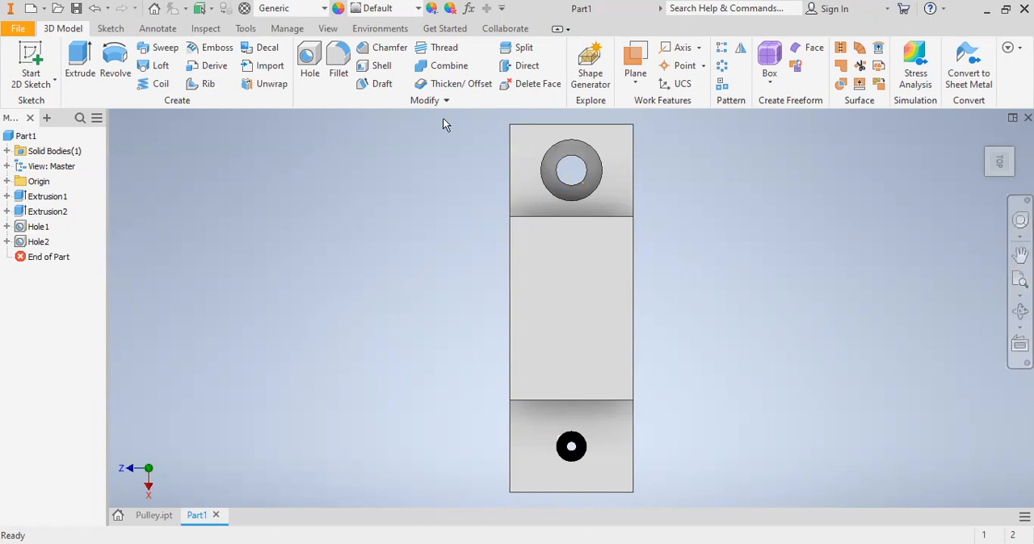
- Edit the tapped hole to a thread depth of 5 mm and a hole depth of 7 mm
right_click(39, 243)
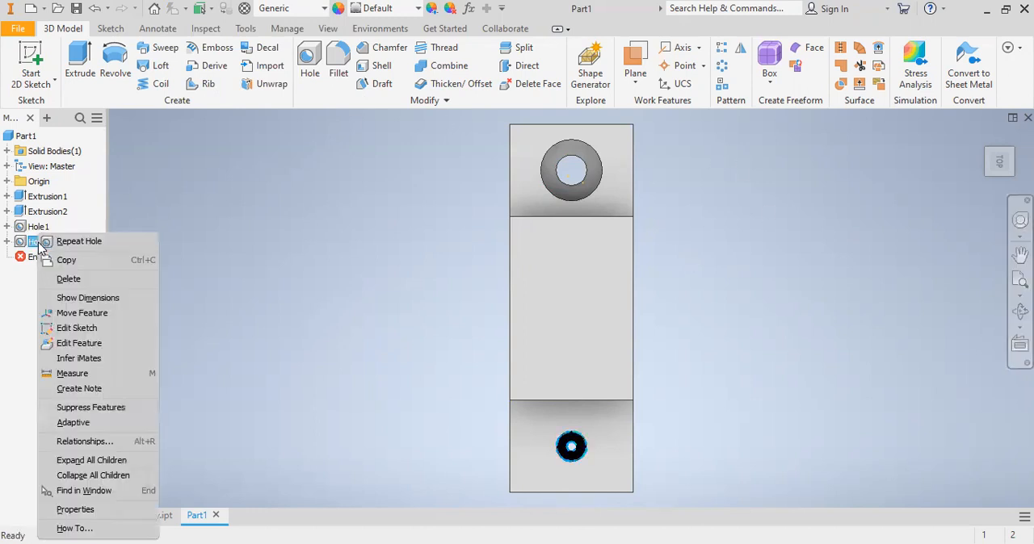
left_click(93, 344)
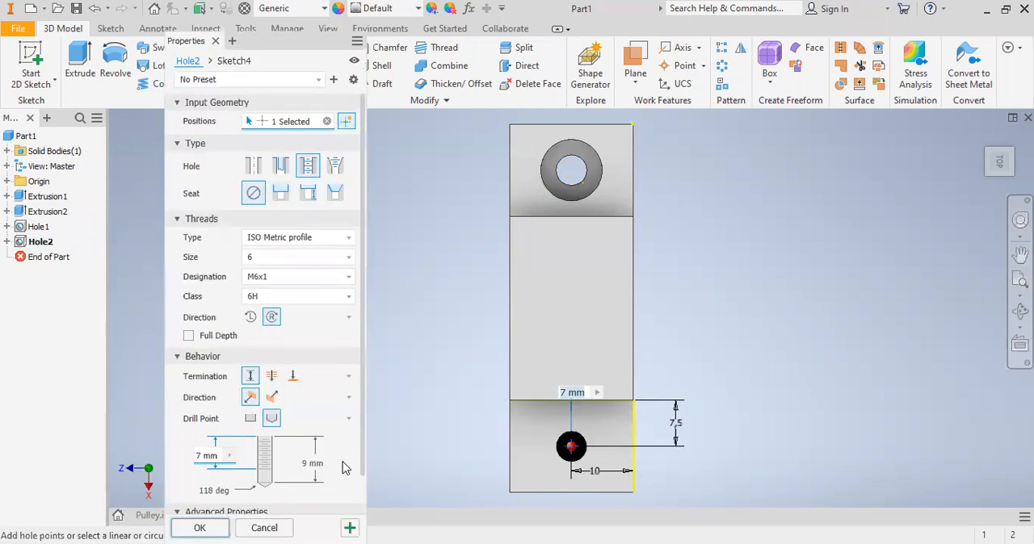
double_click(203, 456)
type("5")
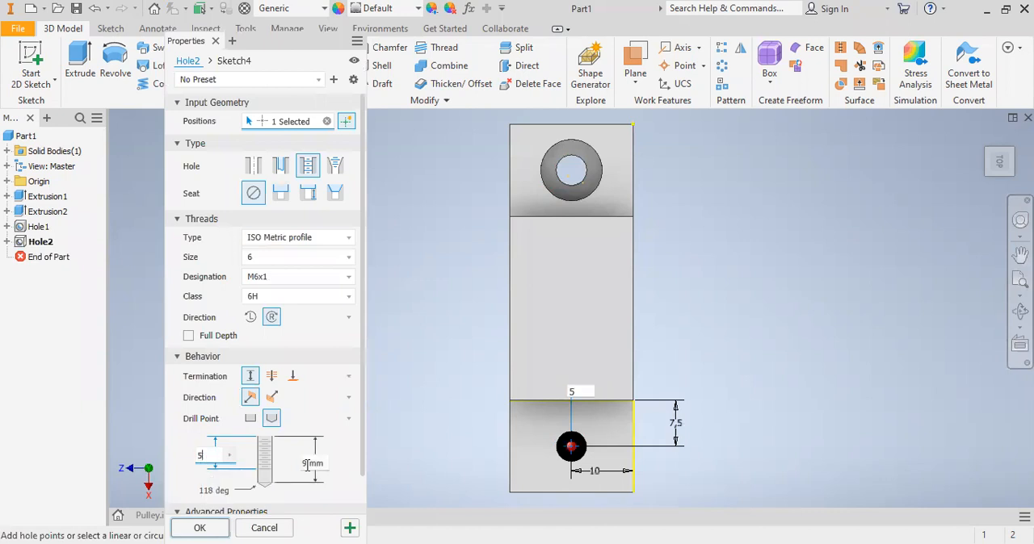
left_click(308, 467)
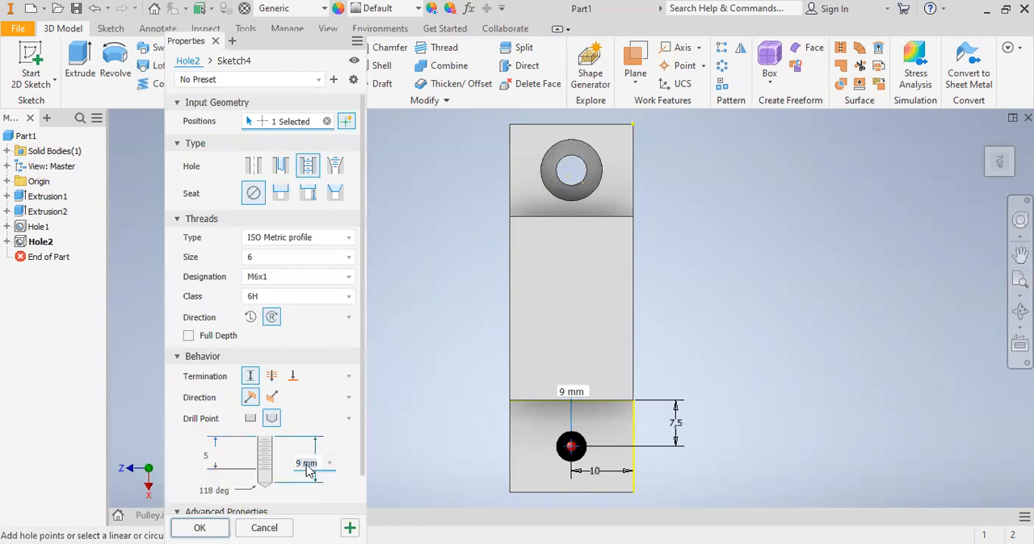
type("7")
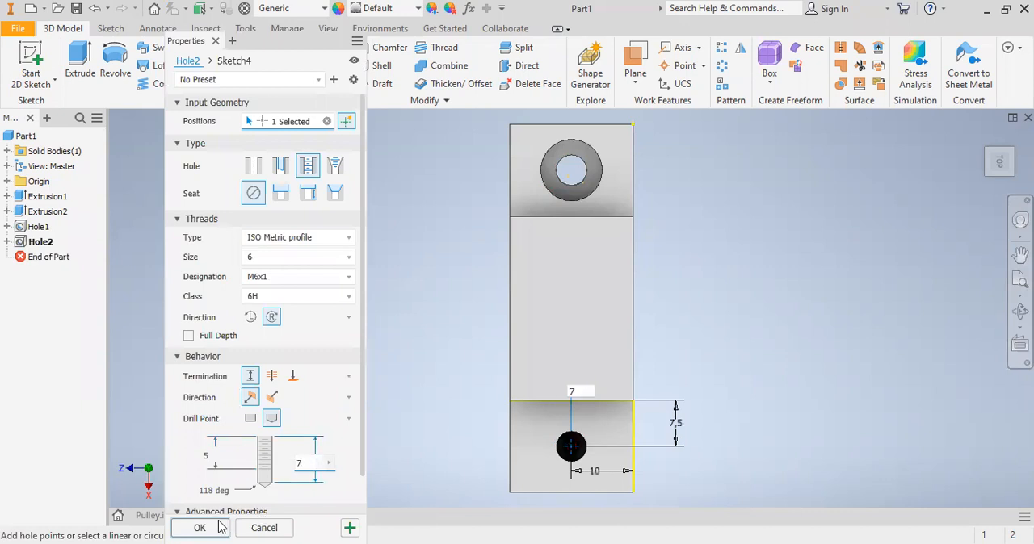
left_click(220, 526)
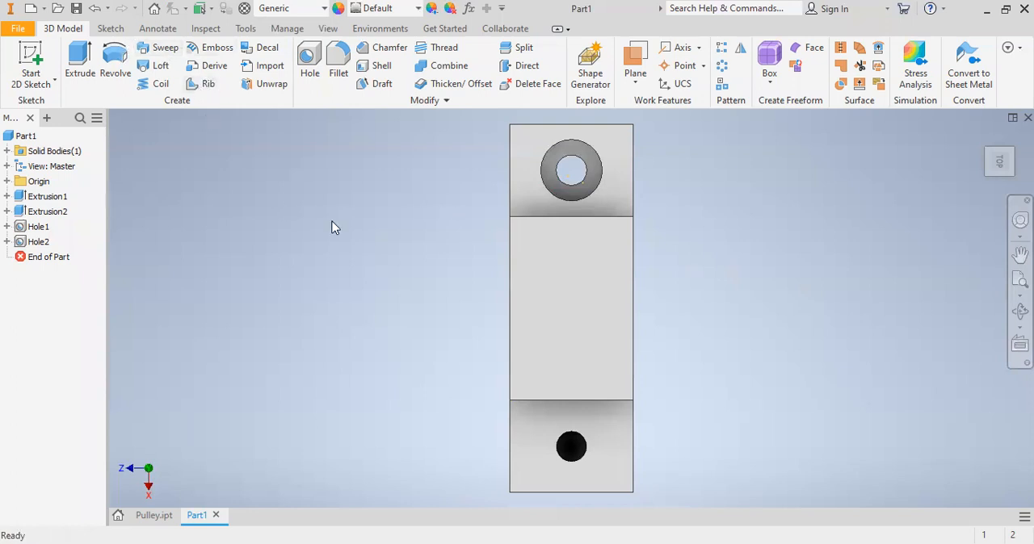
- Start a sketch on the raised middle face and place a sketch point near the face's centre
left_click(572, 278)
right_click(571, 274)
left_click(569, 316)
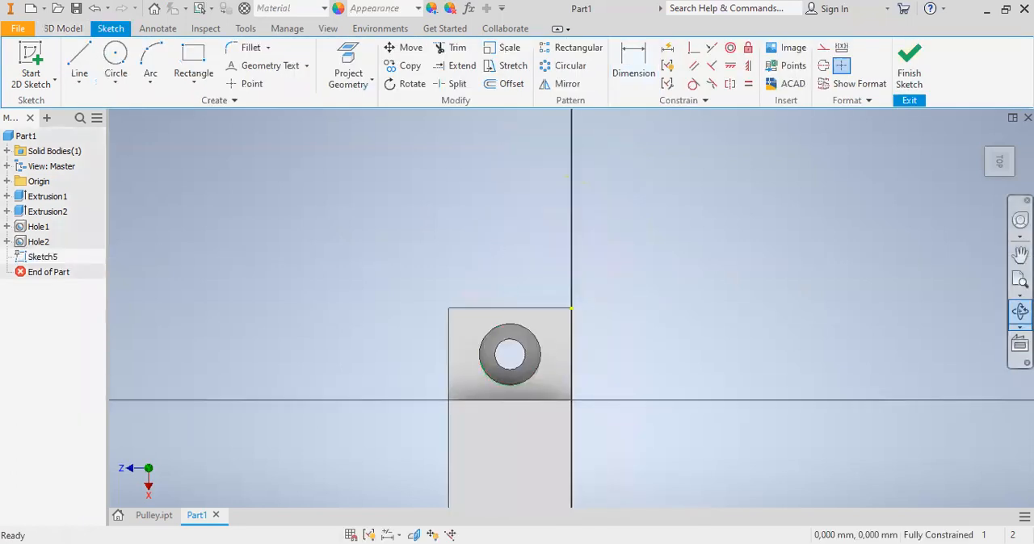
left_click(1020, 280)
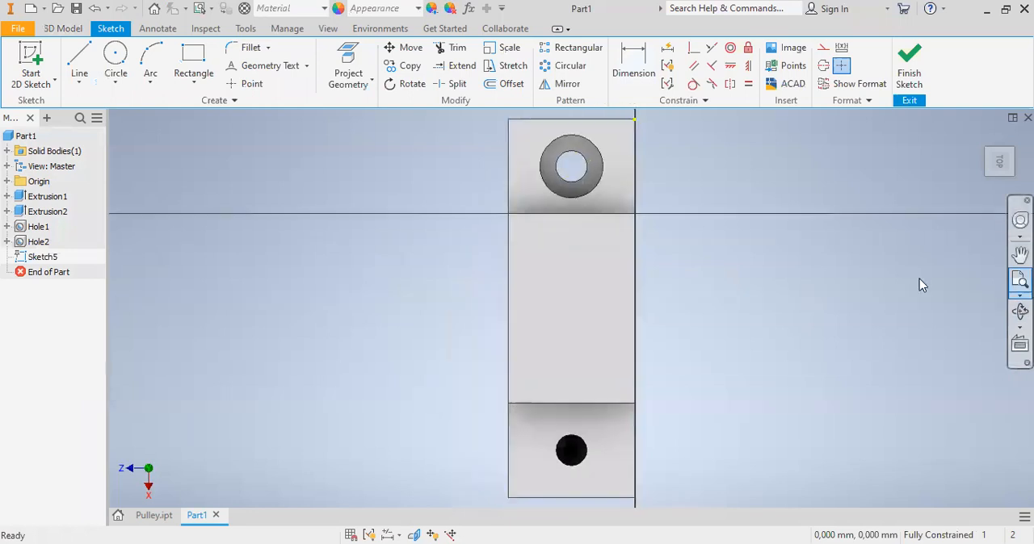
left_click(242, 83)
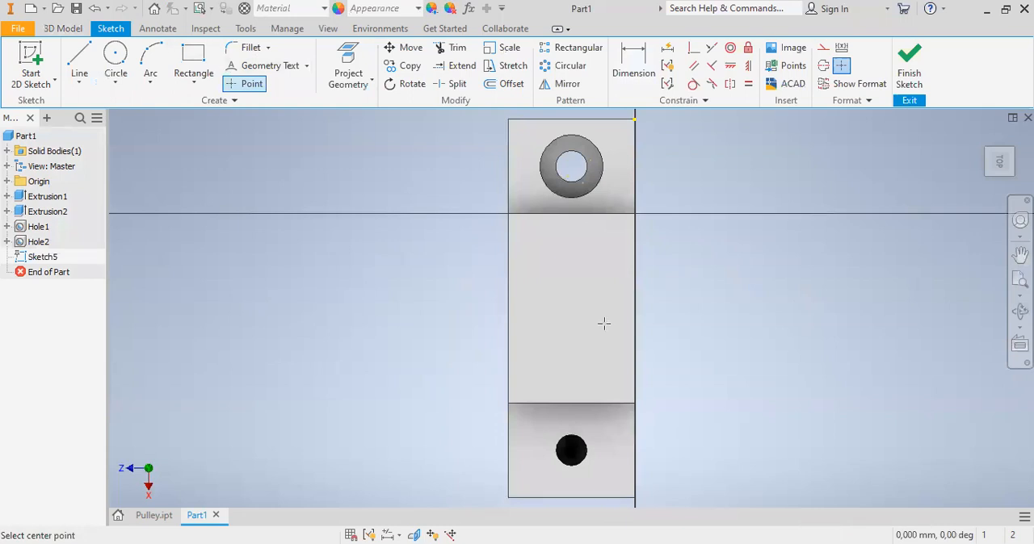
- Dimension the sketch point 30 mm from the part's end edge beside the counterbored hole
left_click(632, 65)
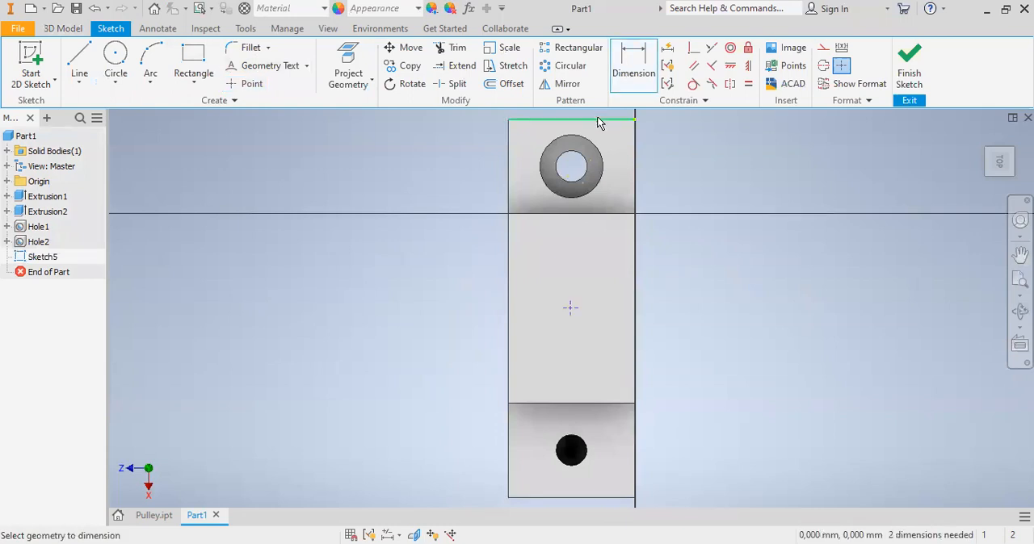
left_click(598, 122)
left_click(570, 308)
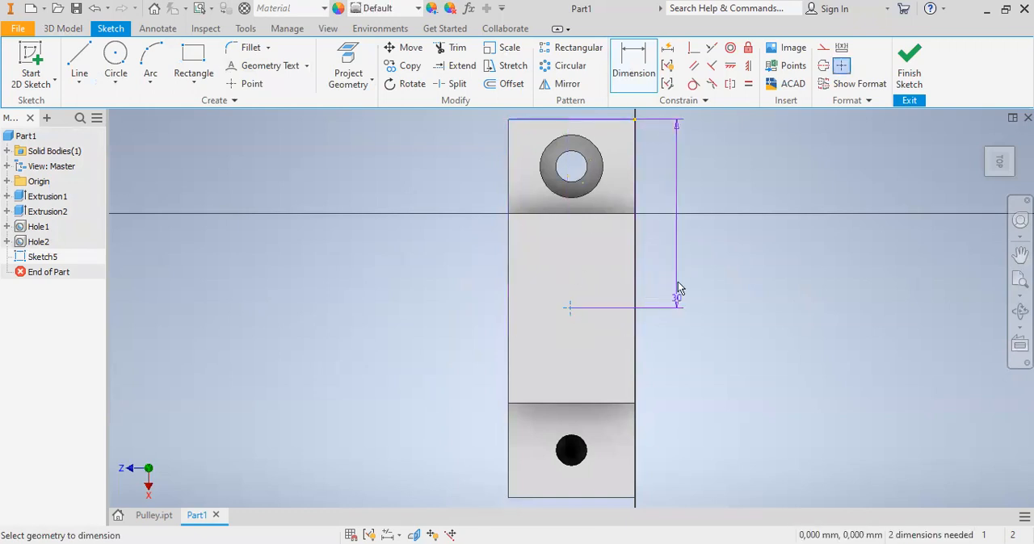
left_click(678, 302)
left_click(733, 340)
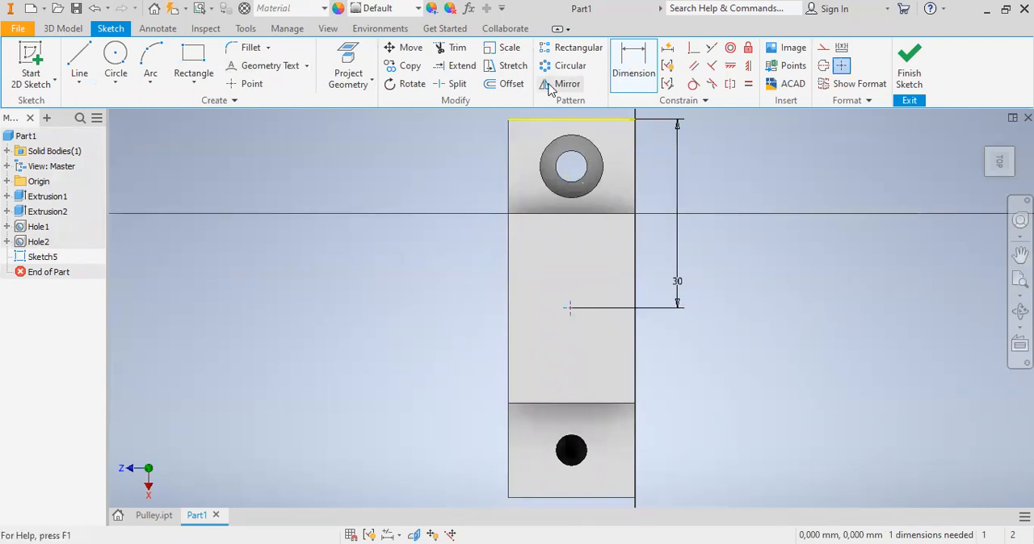
- Dimension the sketch point 10 mm from the middle face's long side edge and finish the sketch
left_click(614, 86)
left_click(613, 88)
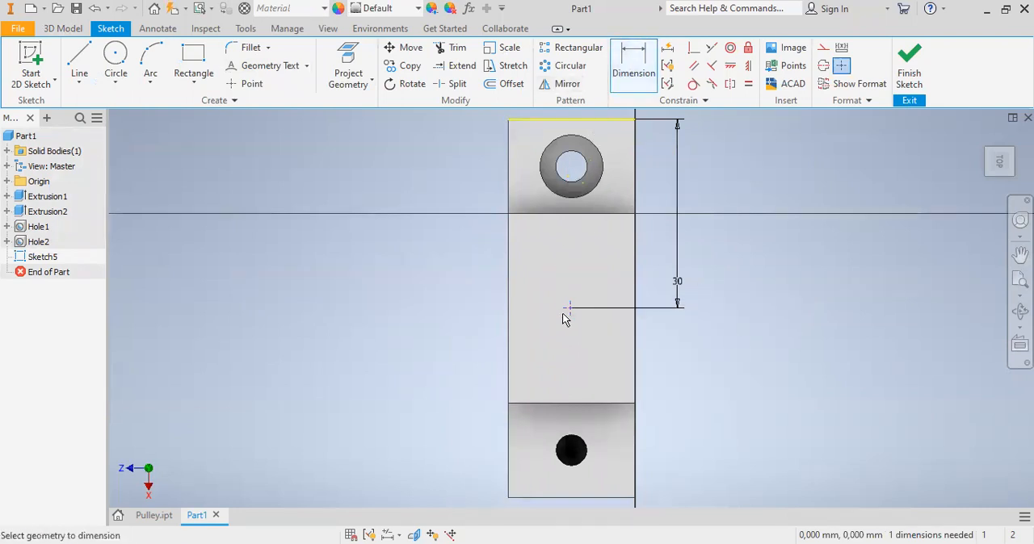
left_click(569, 308)
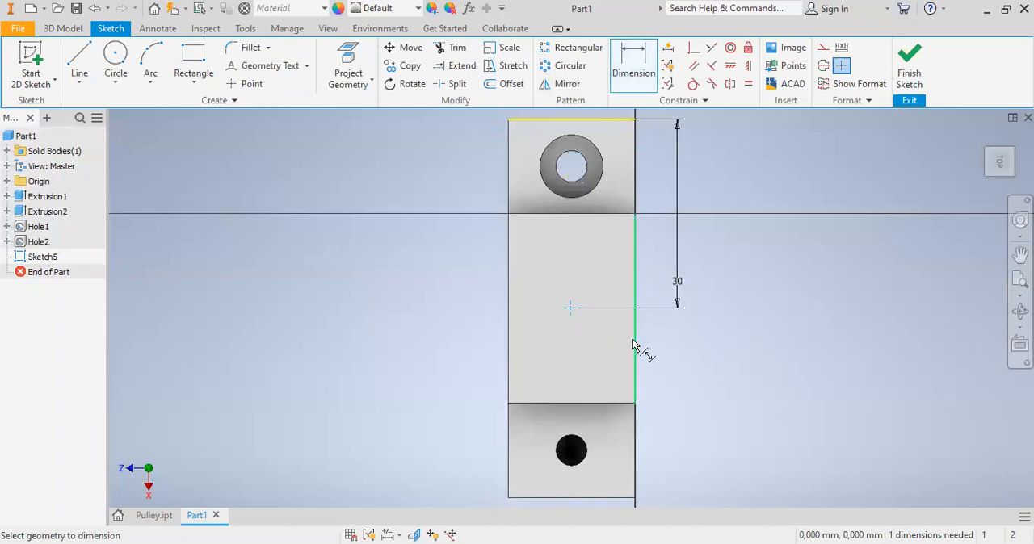
left_click(634, 346)
left_click(605, 348)
type("10")
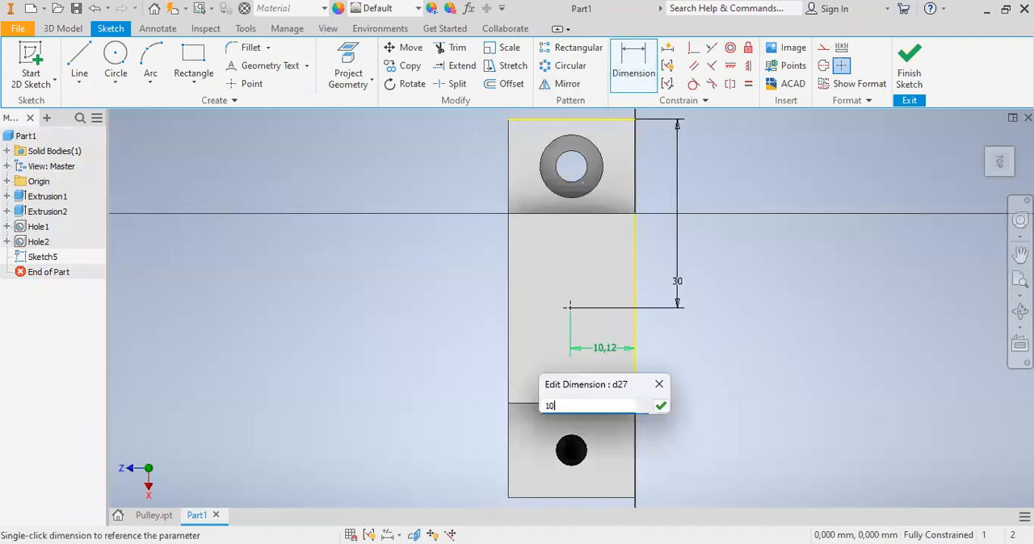
left_click(661, 406)
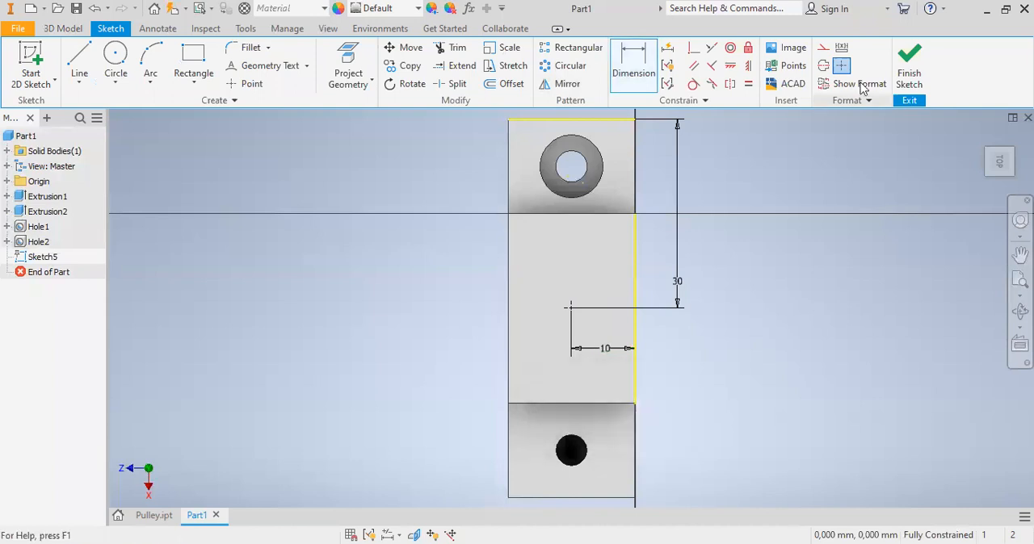
left_click(909, 75)
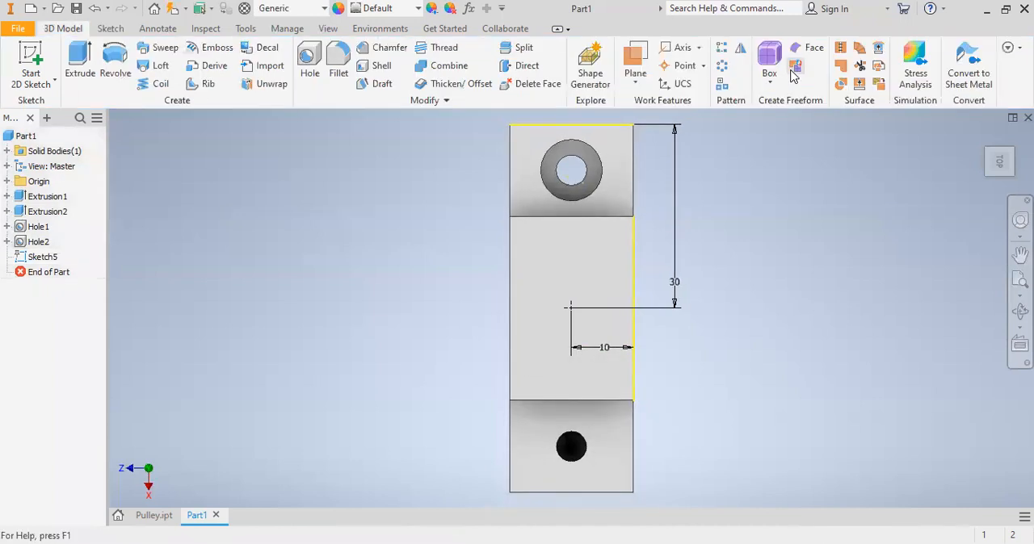
- Create a simple hole of 12 mm diameter with Through All termination at the middle face's sketch point
left_click(306, 63)
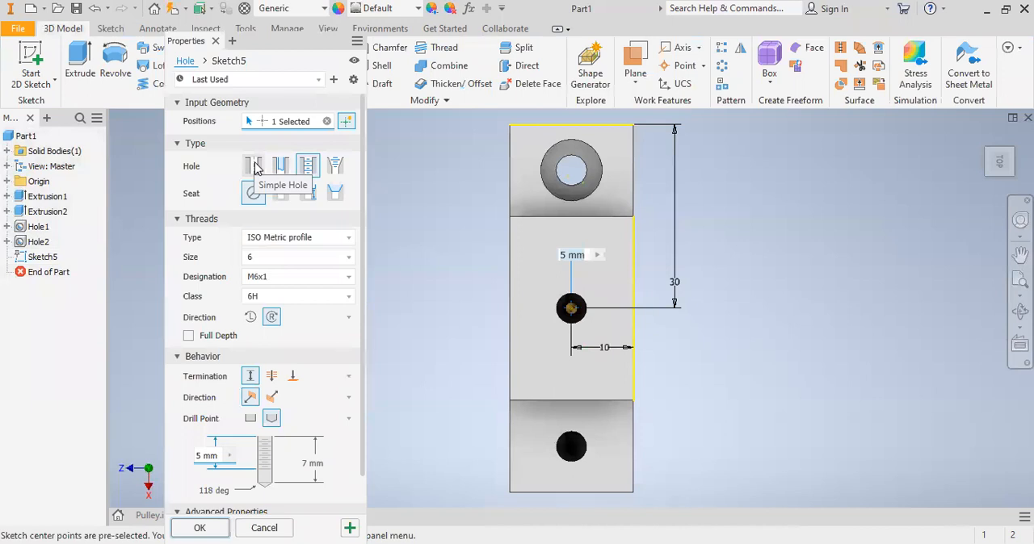
left_click(254, 166)
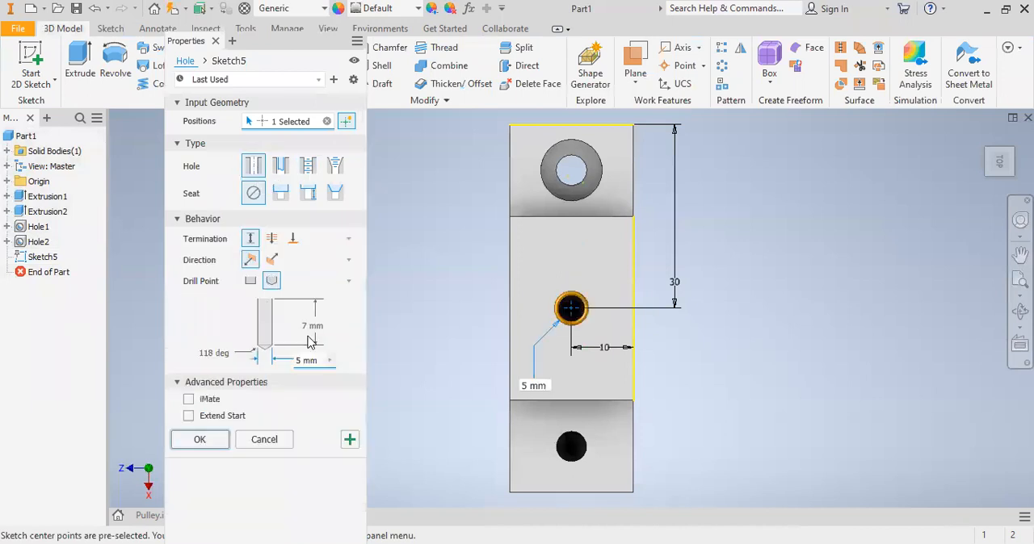
left_click(271, 239)
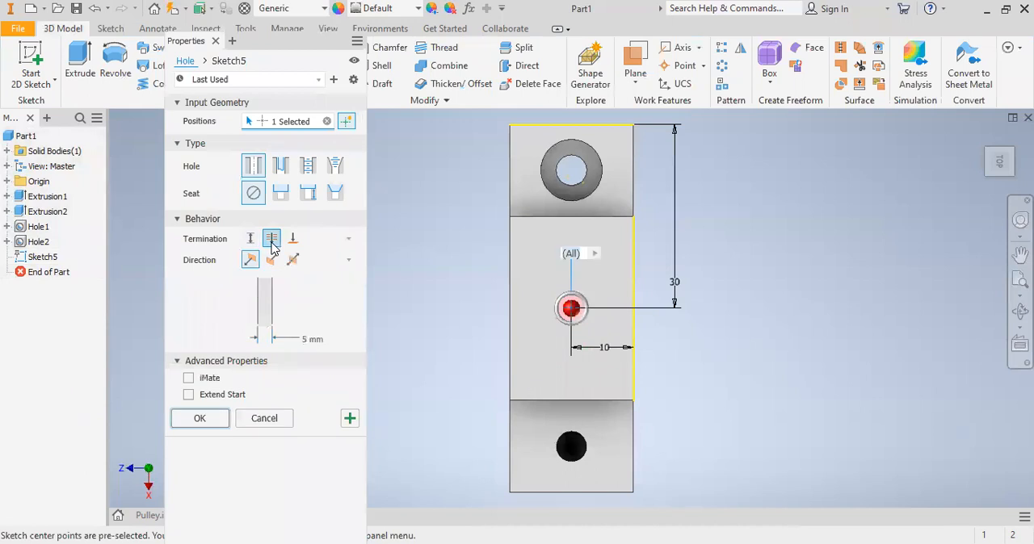
left_click(307, 340)
type("10")
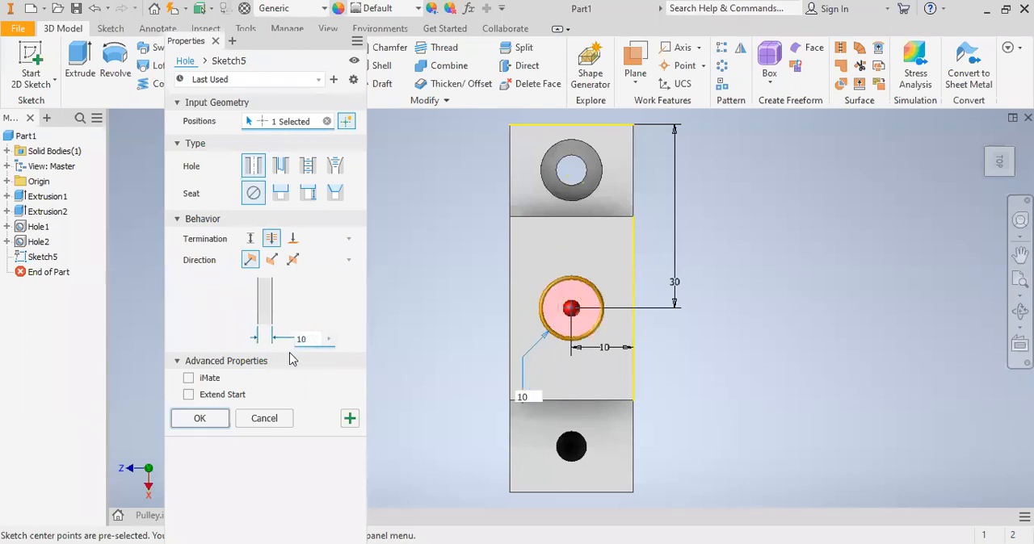
key("BackSpace")
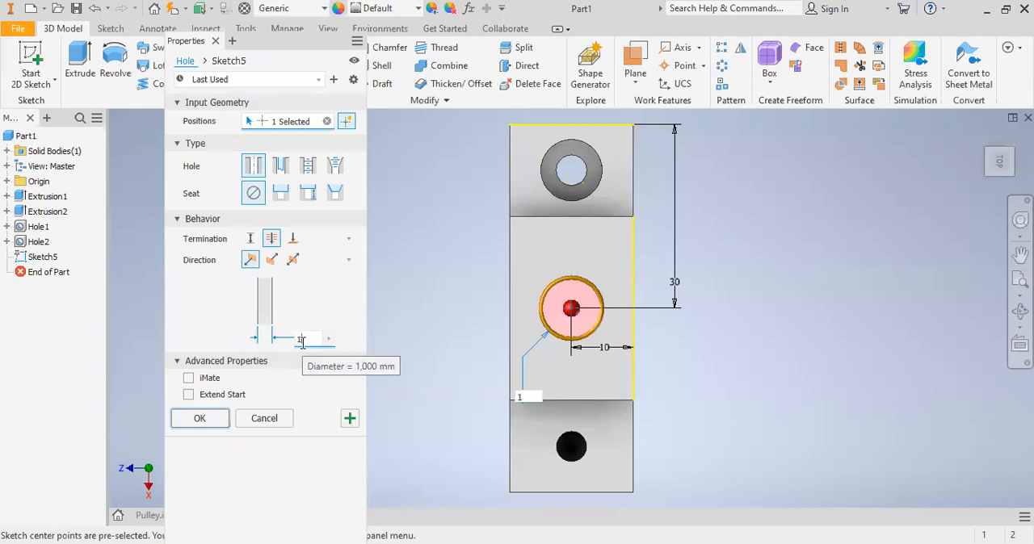
type("2")
left_click(201, 423)
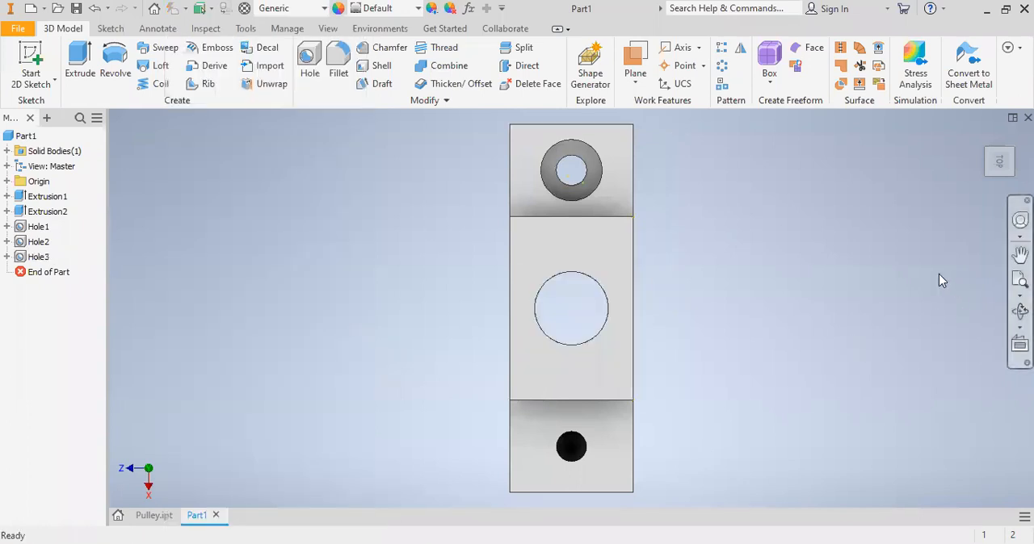
- Start a sketch on the part's bottom face and draw a rectangle around the central 12 mm hole
key("F6")
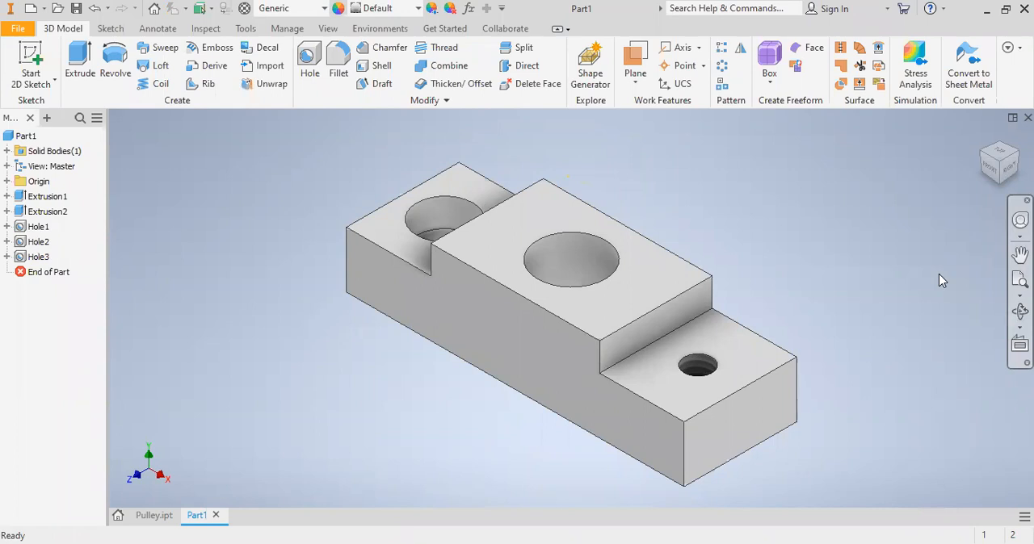
left_click(1020, 311)
left_click_drag(632, 298, 632, 66)
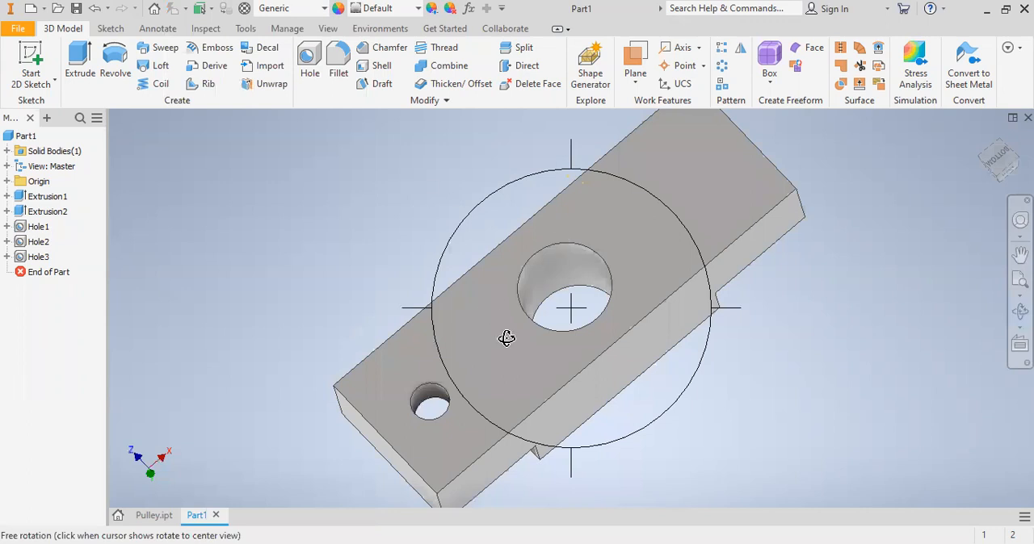
key("Escape")
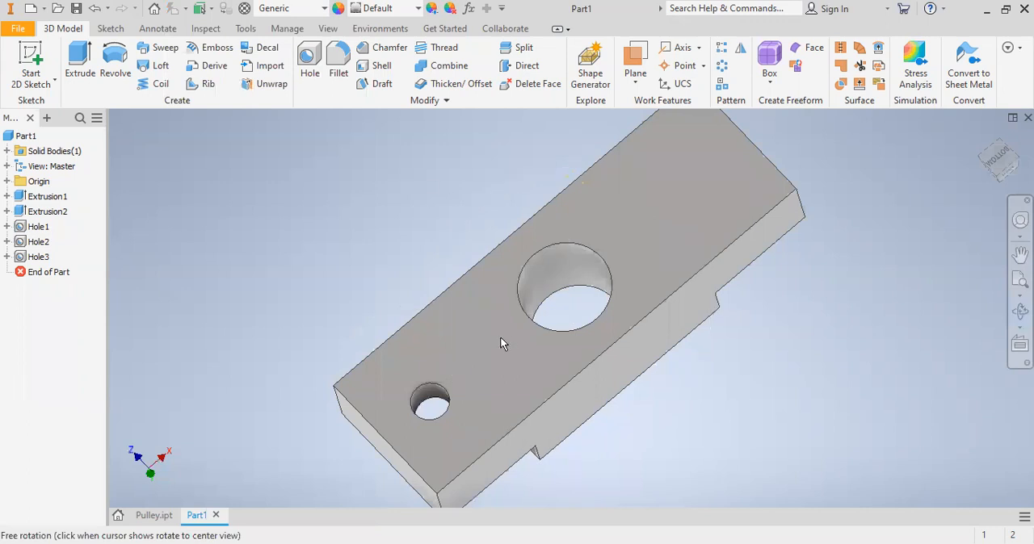
left_click(495, 343)
right_click(495, 343)
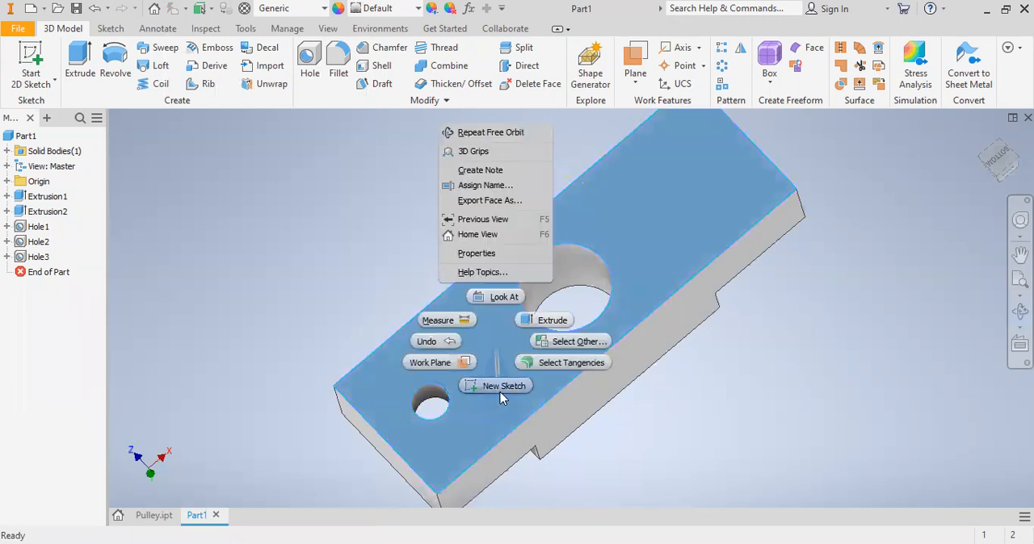
left_click(502, 385)
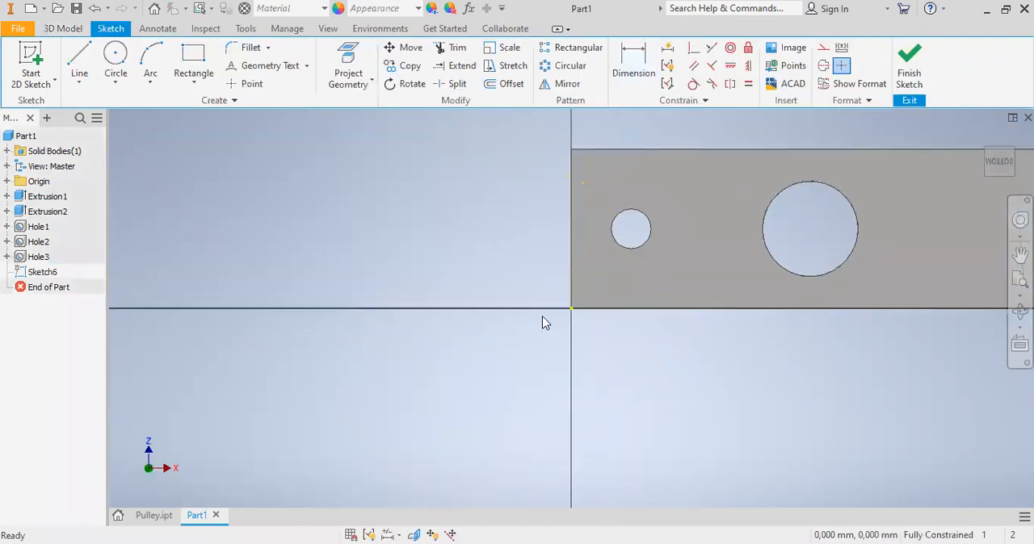
left_click(198, 53)
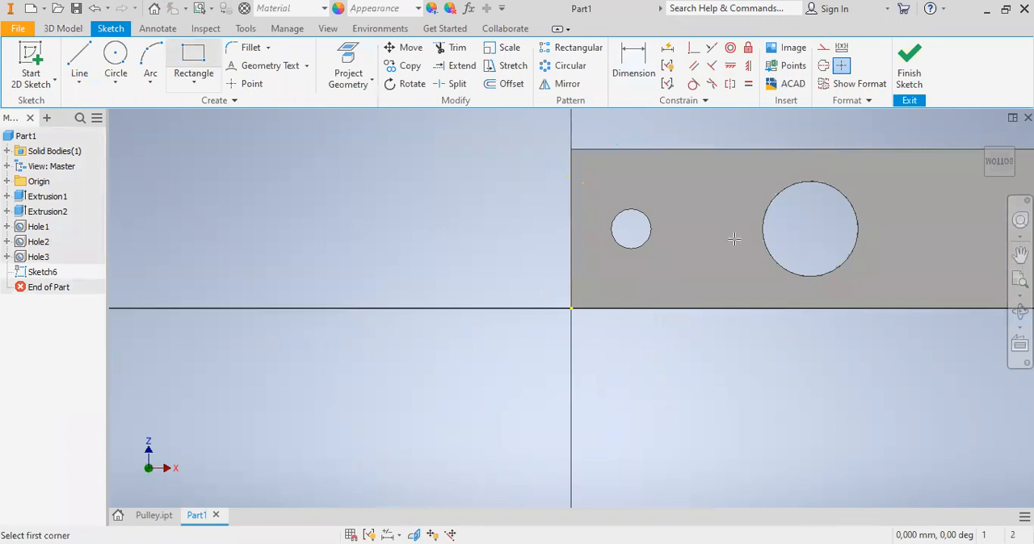
left_click(903, 293)
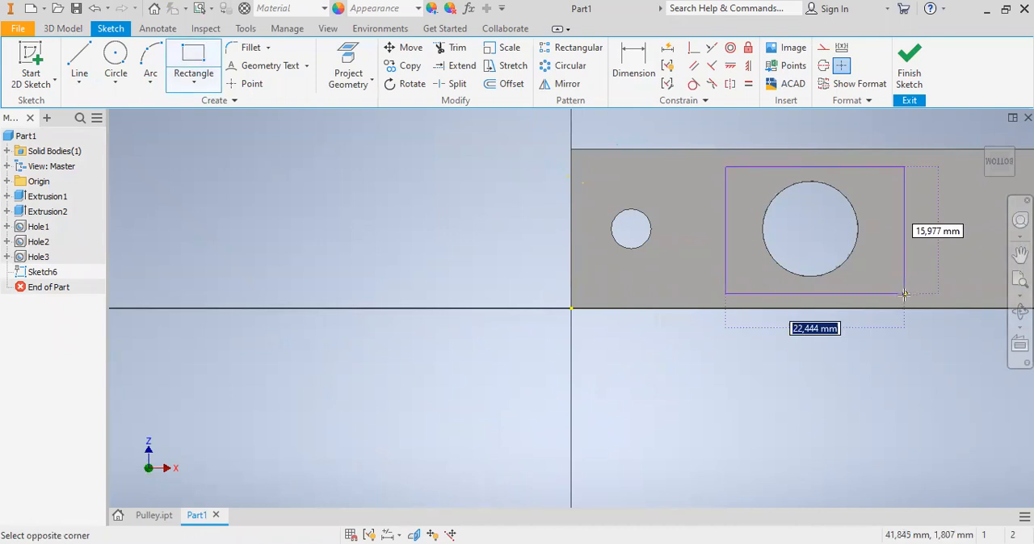
- Centre the rectangle on the bottom face by aligning its edge midpoints vertically and horizontally with the face's edge midpoints
left_click(748, 66)
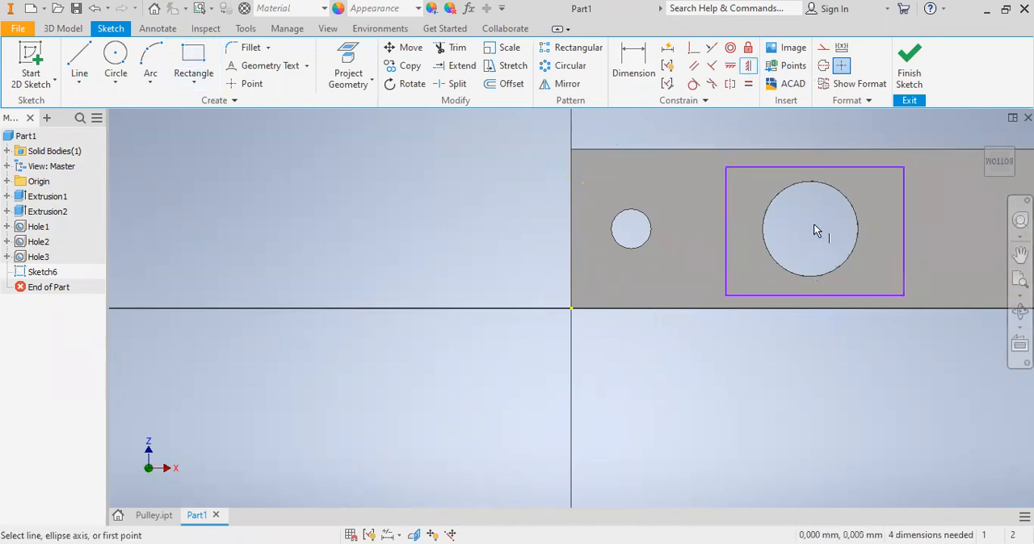
left_click(809, 149)
left_click(810, 168)
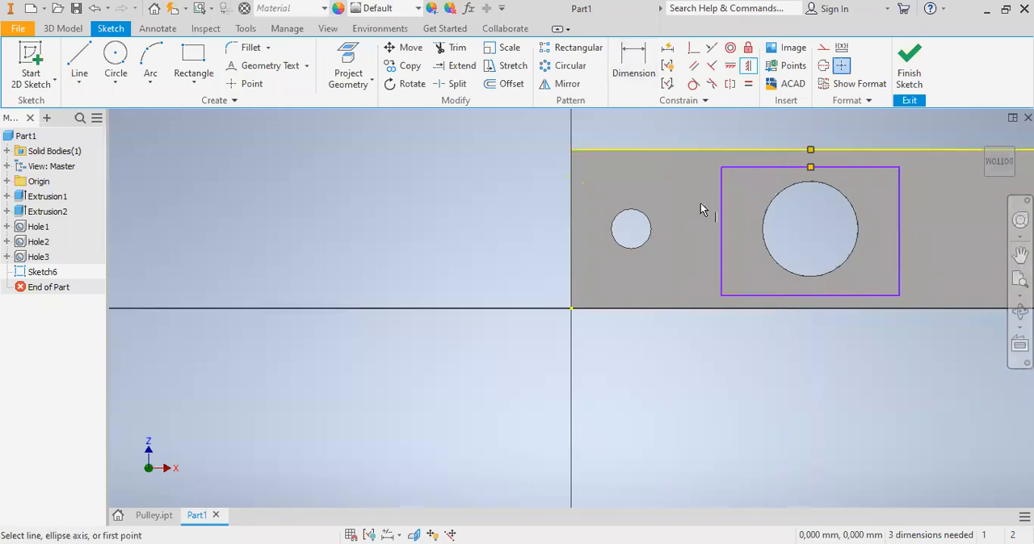
left_click(731, 65)
left_click(721, 230)
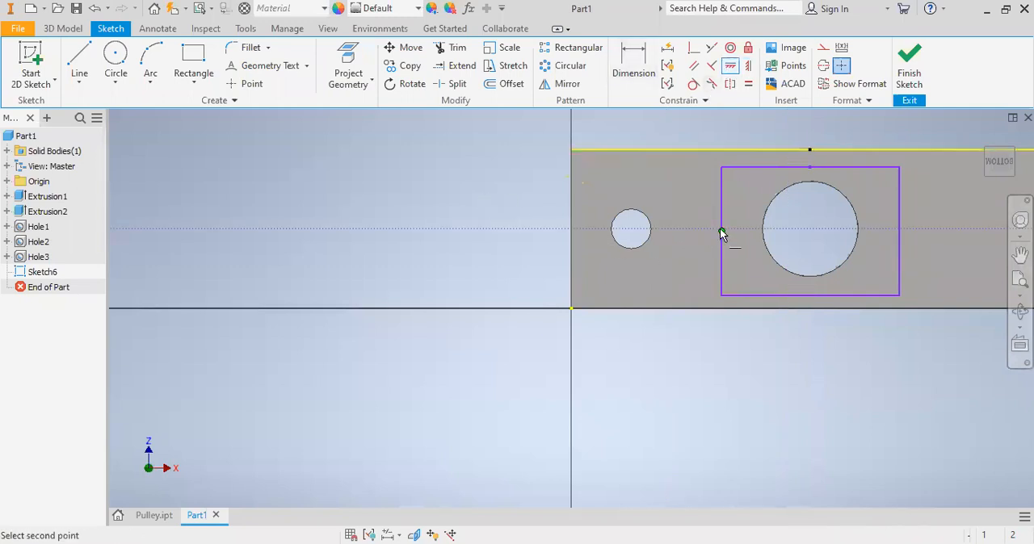
left_click(570, 230)
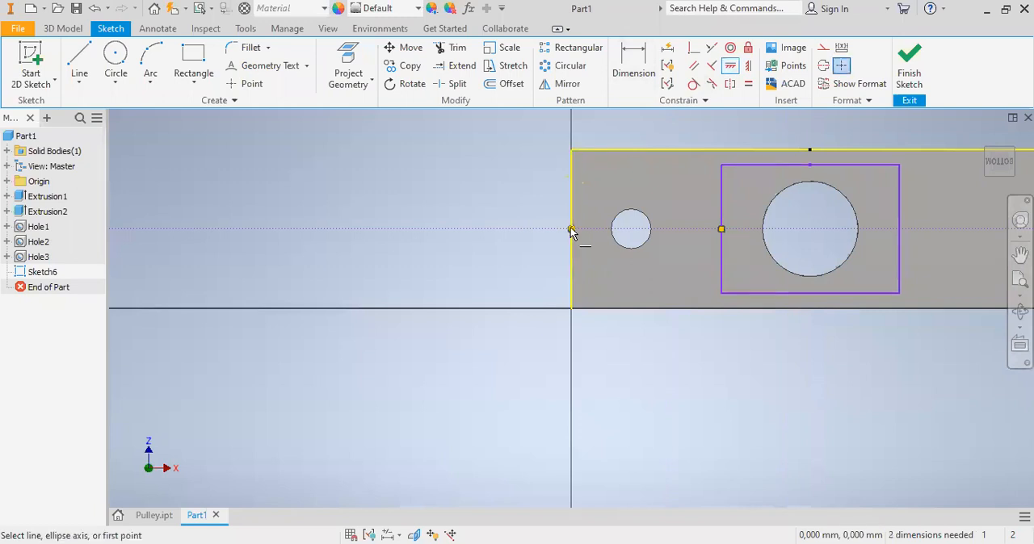
- Dimension the rectangle's length along the part as 20 mm
left_click(642, 74)
left_click(721, 204)
left_click(899, 235)
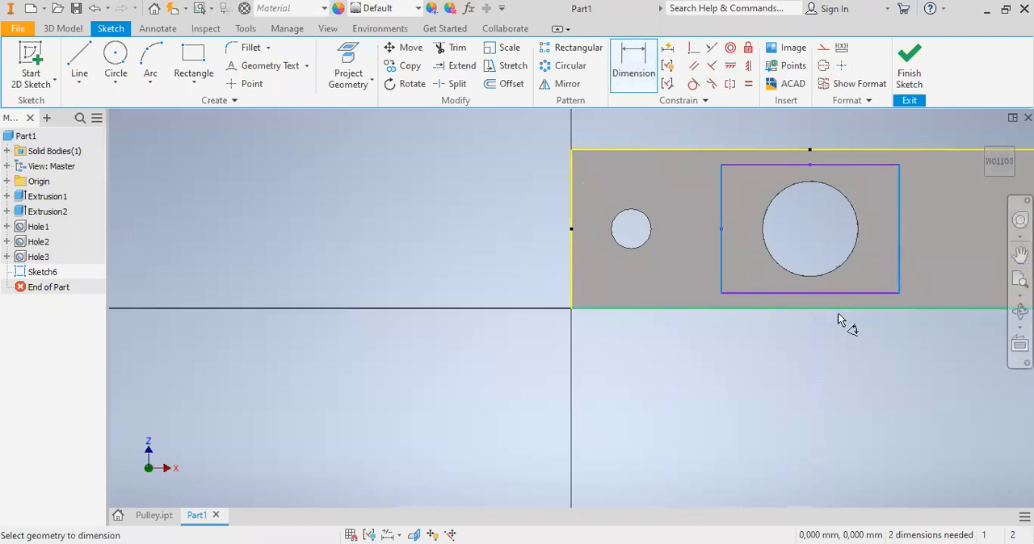
left_click(819, 348)
type("20")
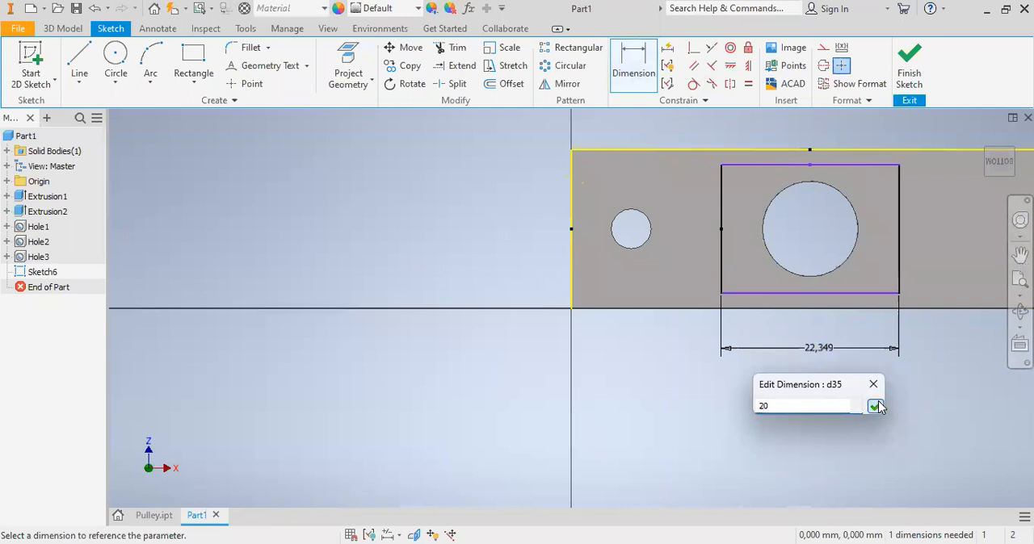
key("Return")
- Dimension the rectangle's width across the part as 16 mm
left_click(820, 293)
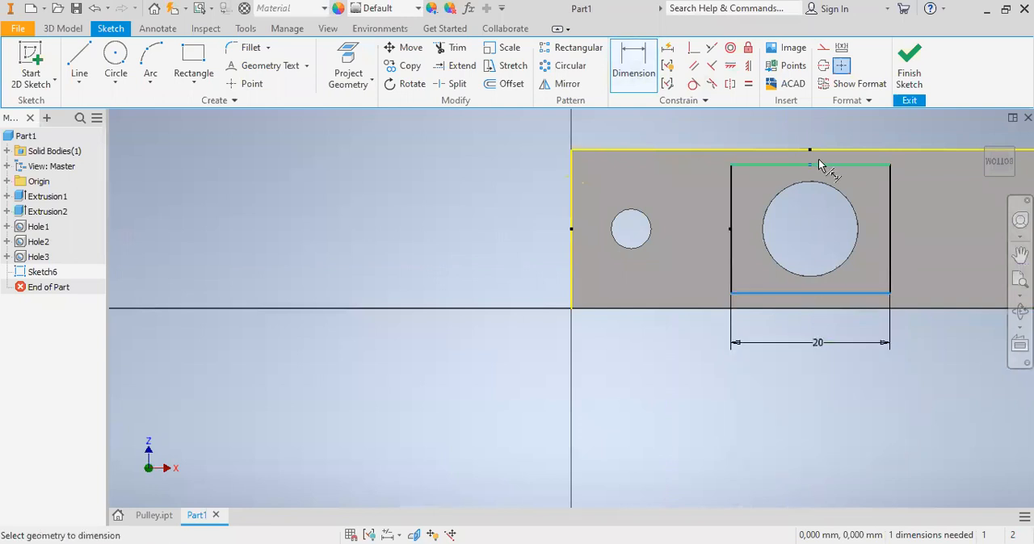
left_click(820, 165)
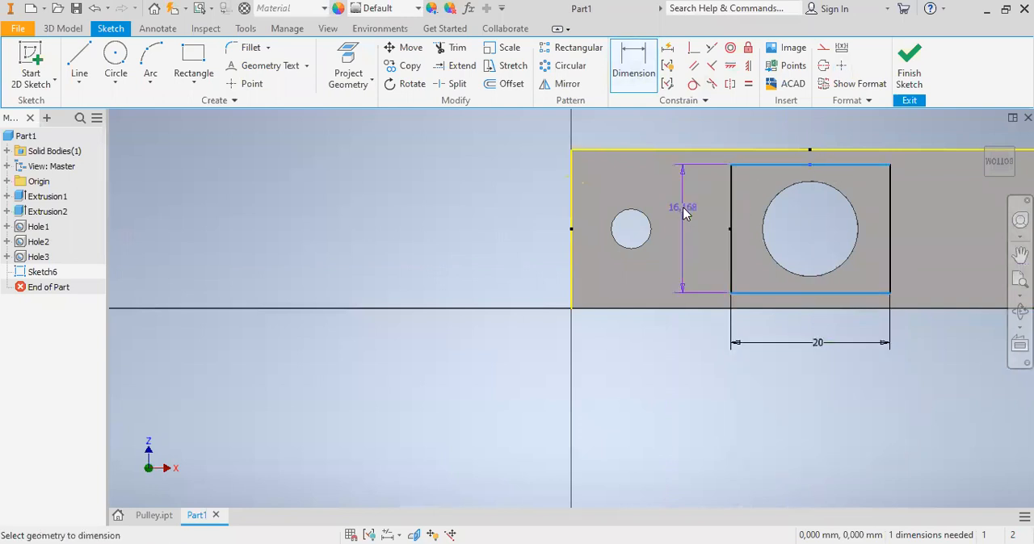
left_click(683, 206)
type("16")
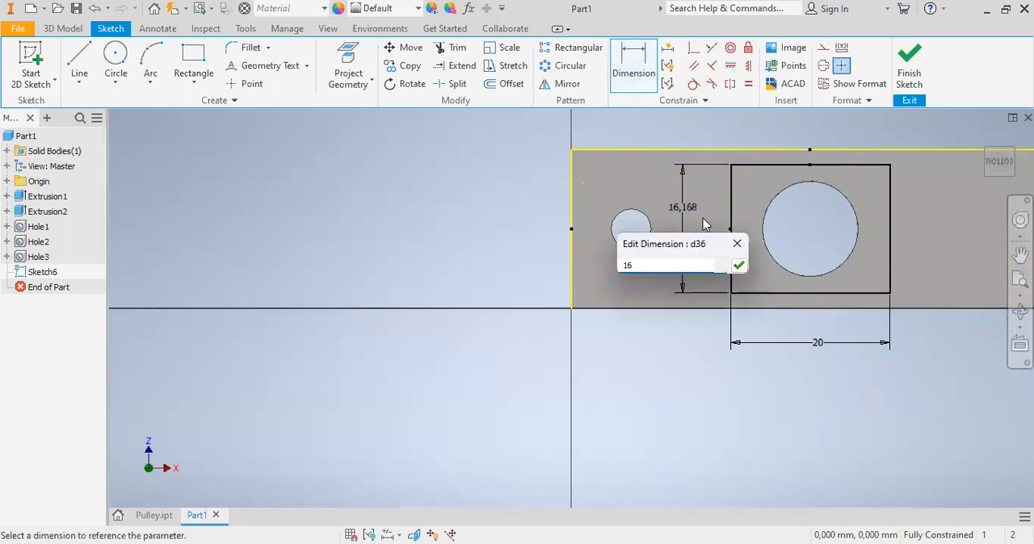
left_click(739, 266)
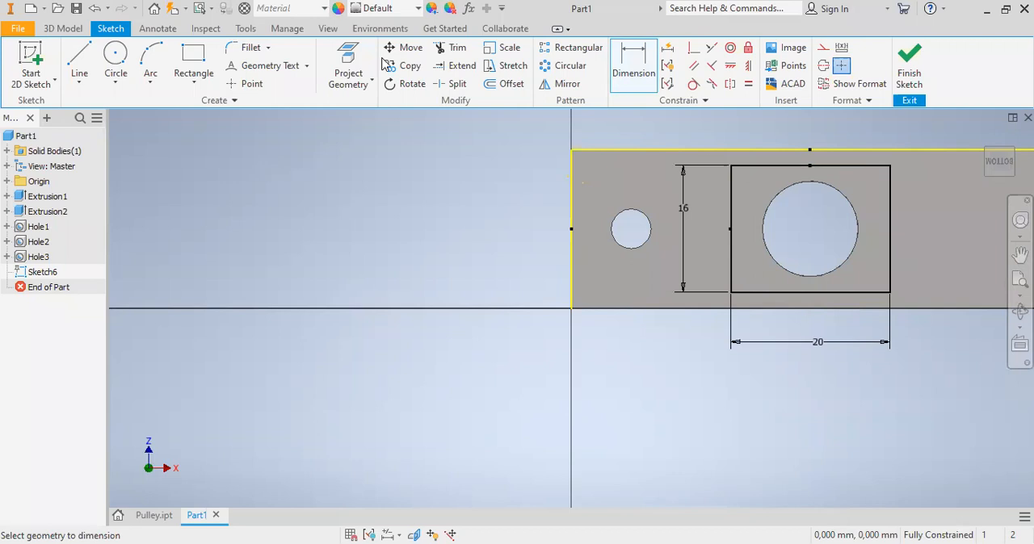
- Try to round the rectangle's sketch corners with a 2 mm fillet and undo the attempt
left_click(251, 49)
left_click(730, 179)
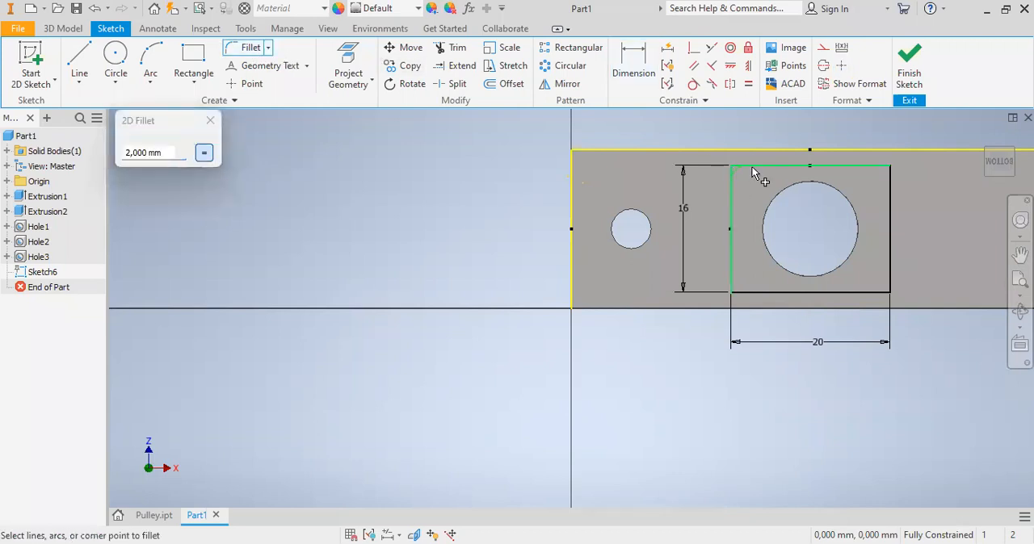
left_click(751, 166)
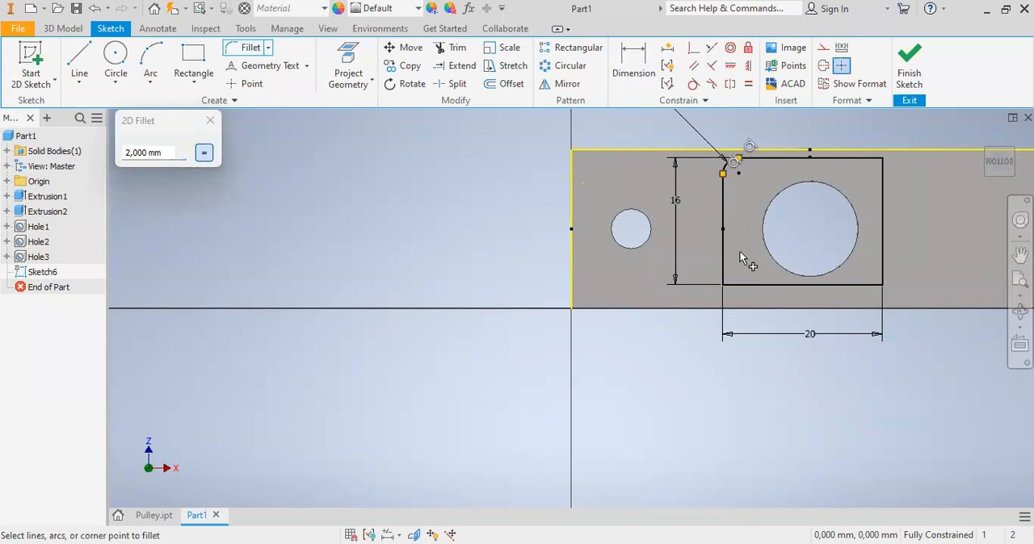
left_click(724, 280)
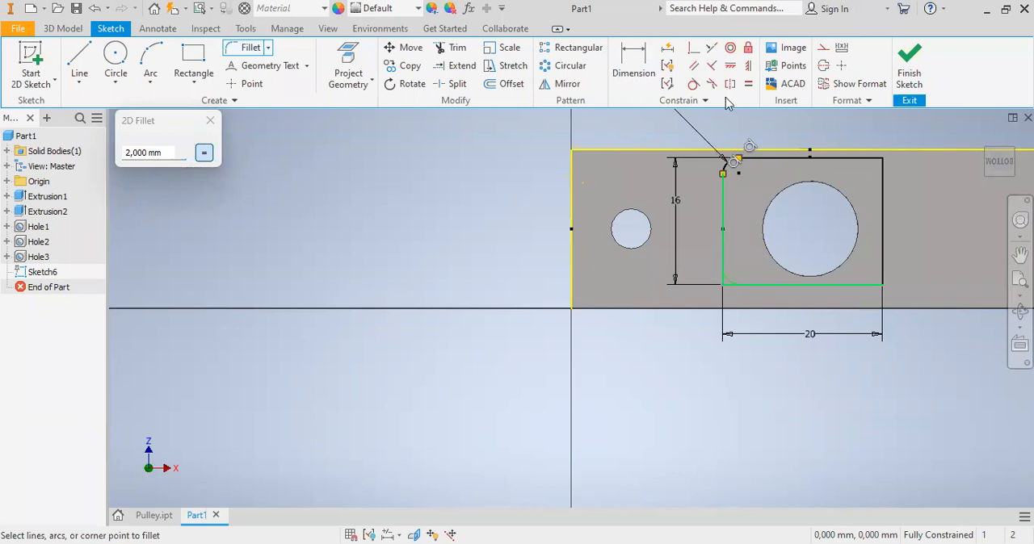
left_click(95, 10)
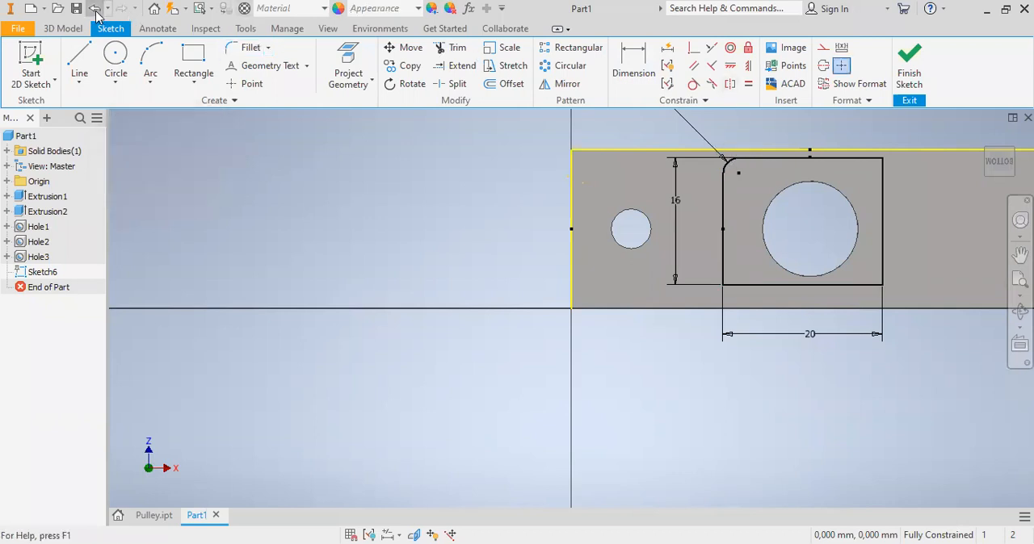
left_click(95, 9)
- Finish the sketch and cut the rectangle 4 mm deep into the part's underside with Extrude
left_click(911, 76)
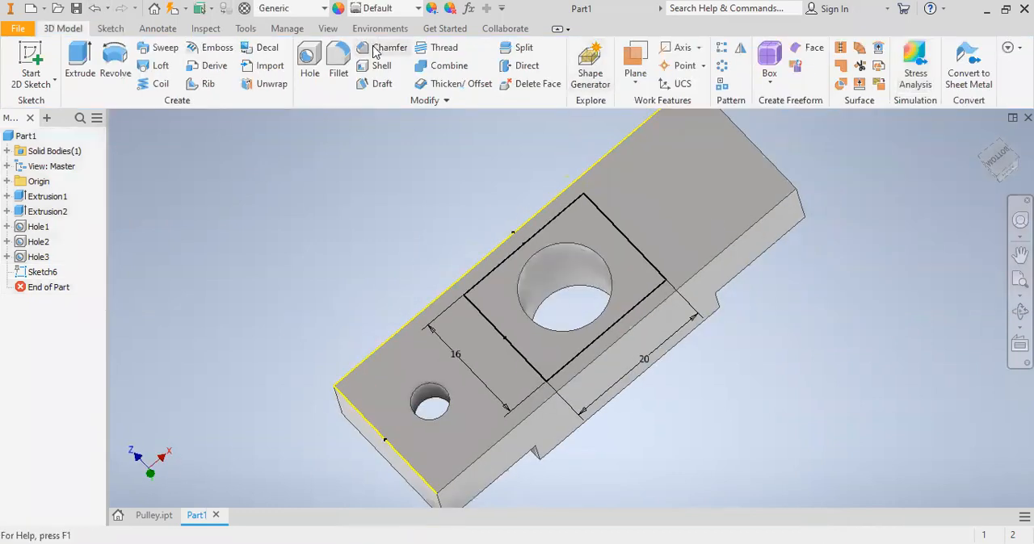
left_click(79, 59)
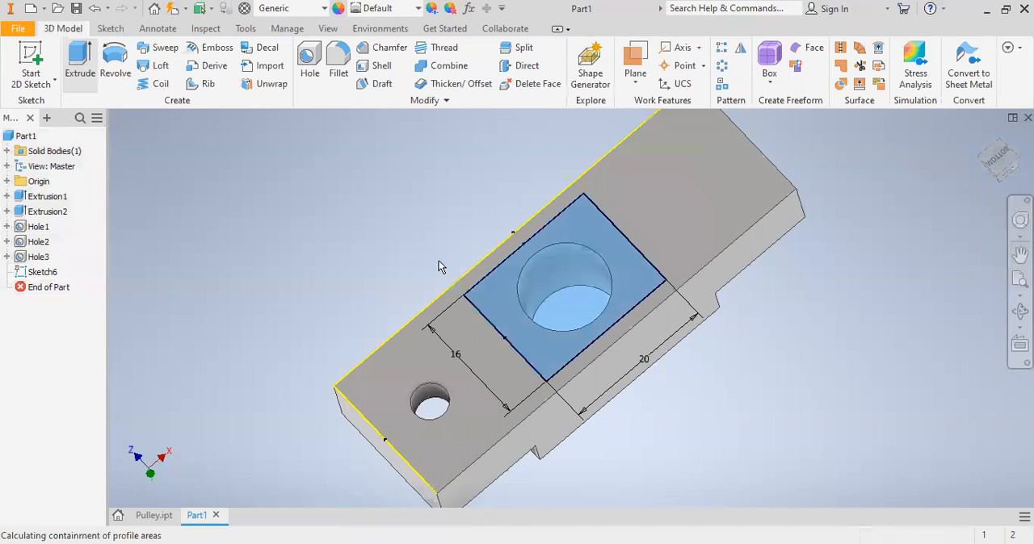
left_click(271, 227)
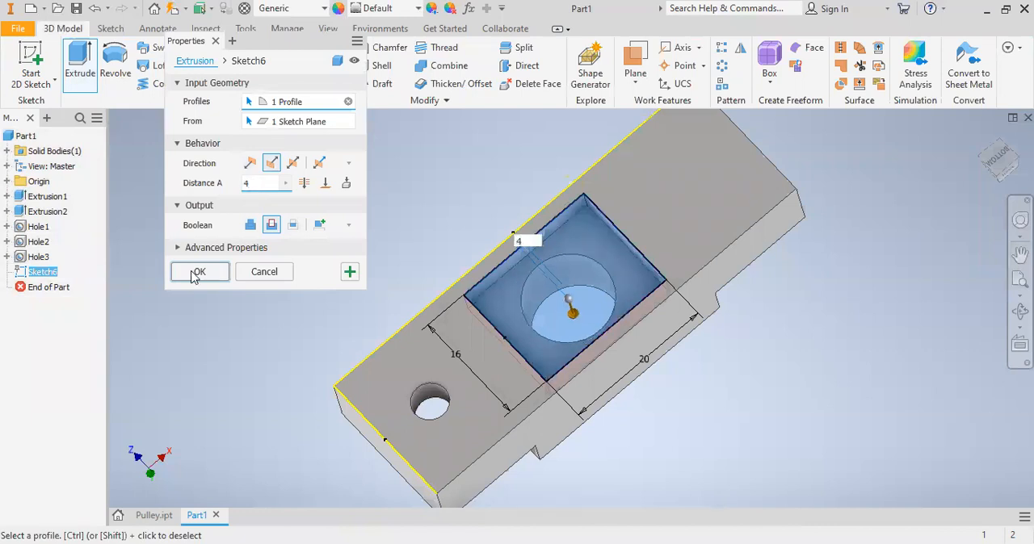
left_click(198, 272)
- Fillet the four vertical corner edges of the rectangular underside pocket with a 4 mm radius
left_click(340, 58)
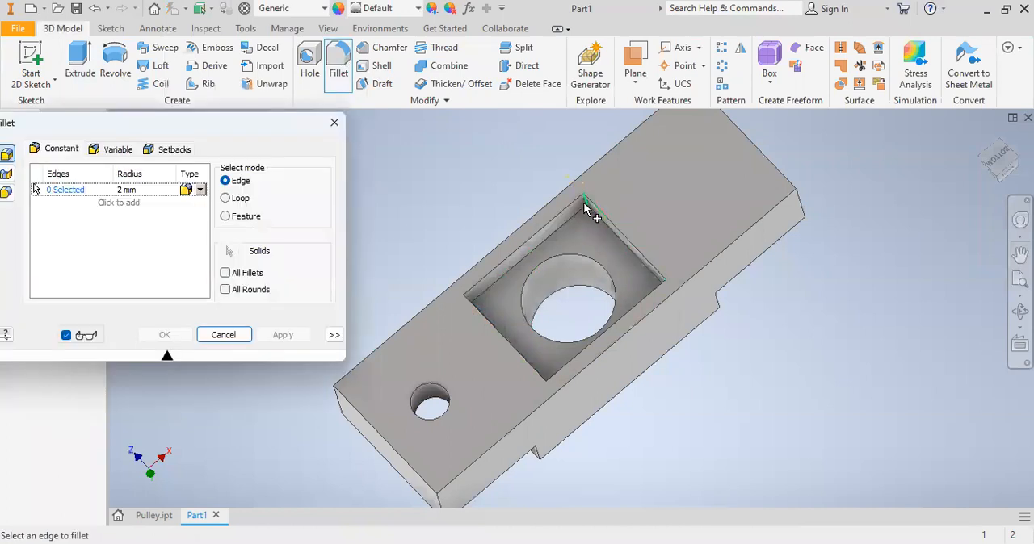
left_click(560, 230)
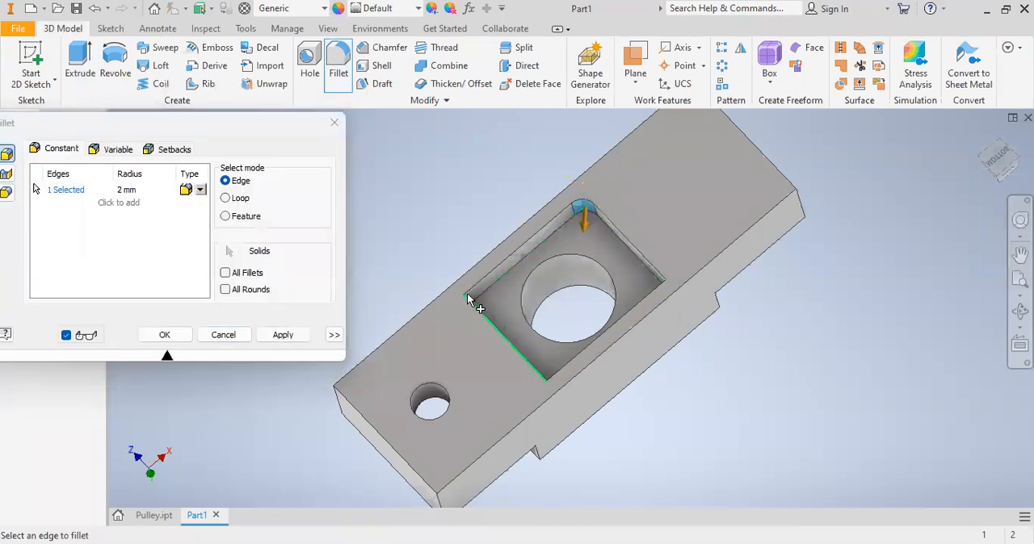
left_click(666, 291)
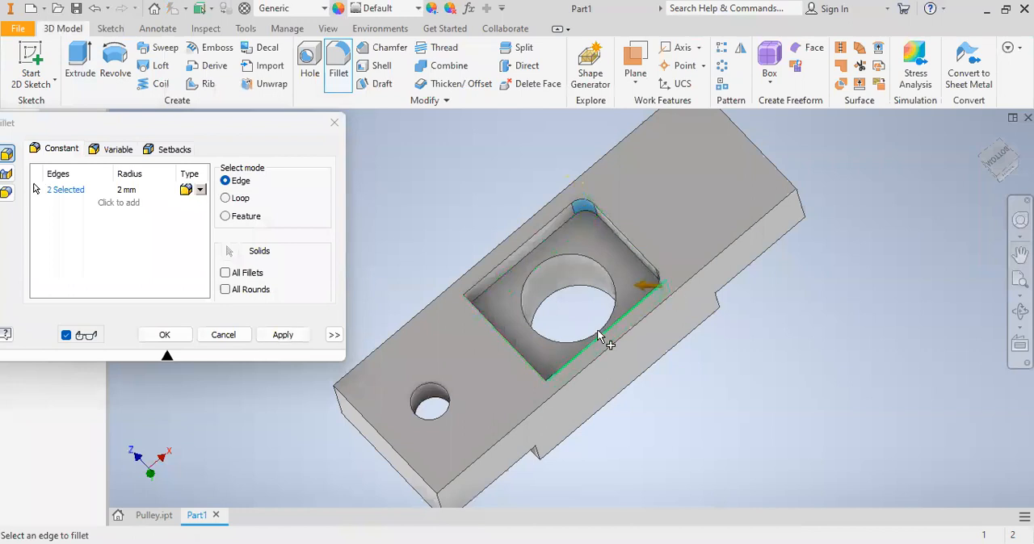
left_click(549, 392)
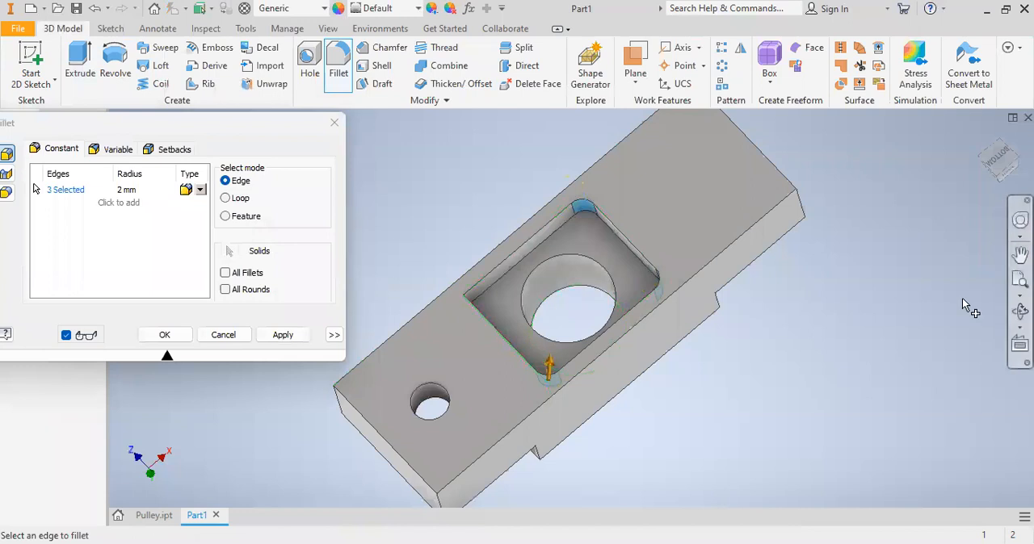
left_click(1020, 312)
left_click_drag(587, 298, 570, 360)
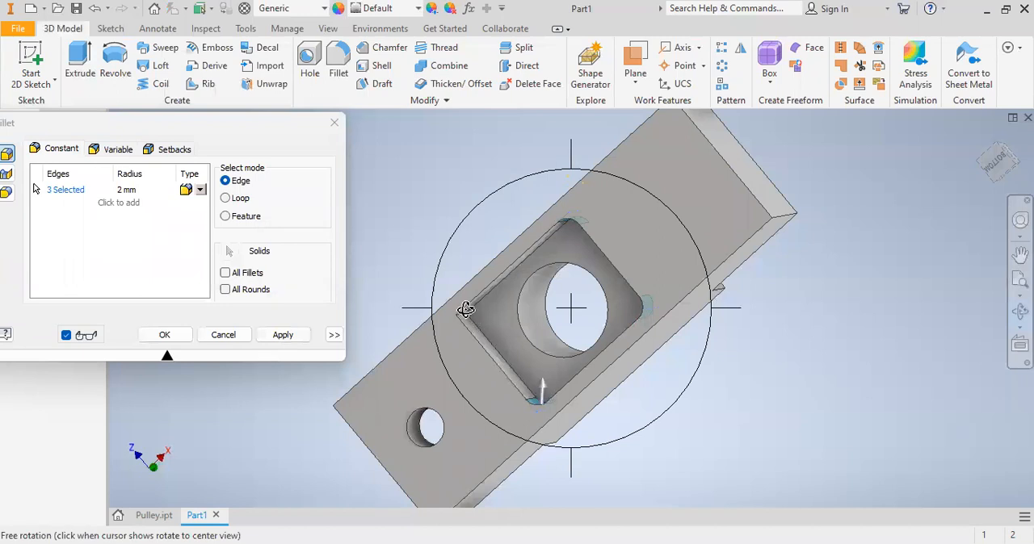
key("Escape")
left_click(466, 319)
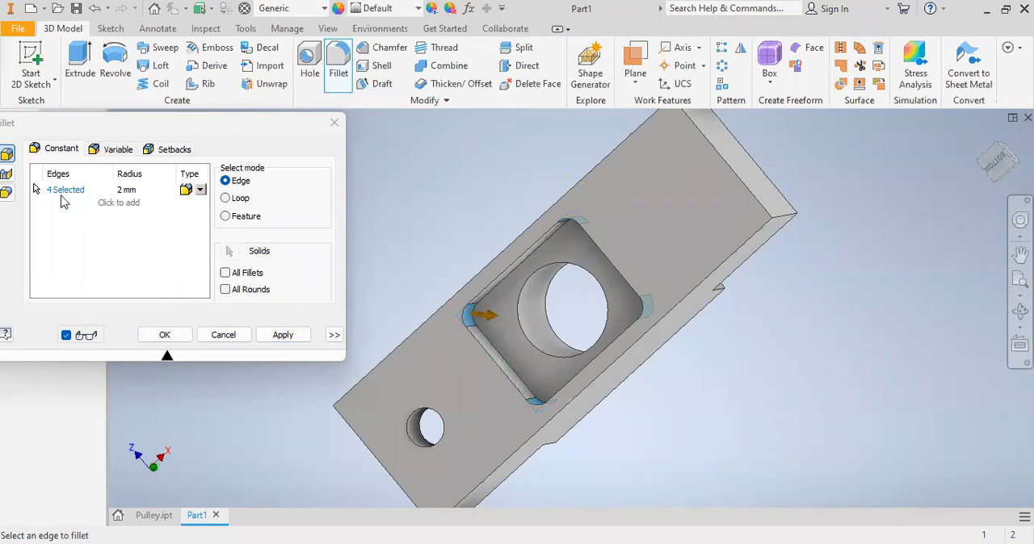
left_click(121, 190)
type("4")
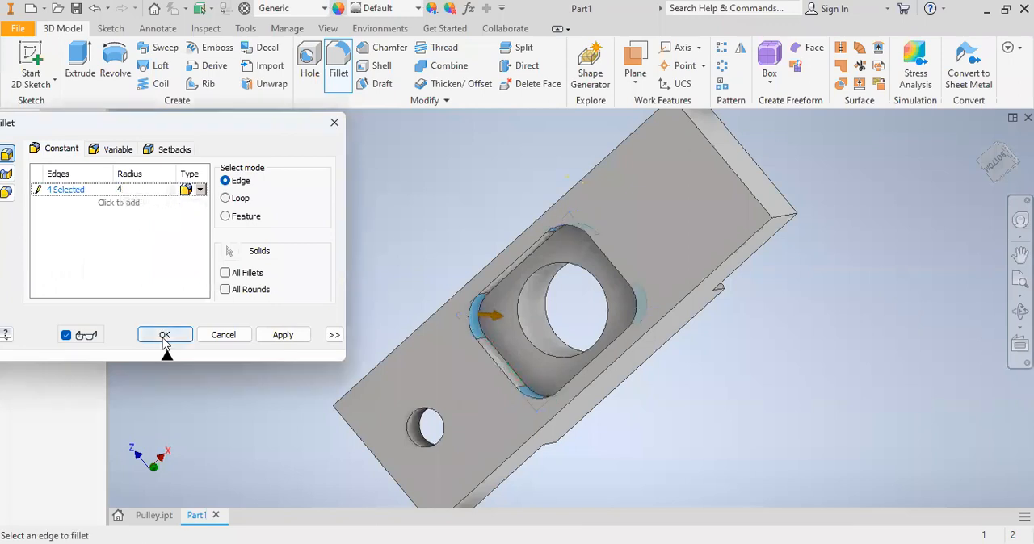
left_click(283, 336)
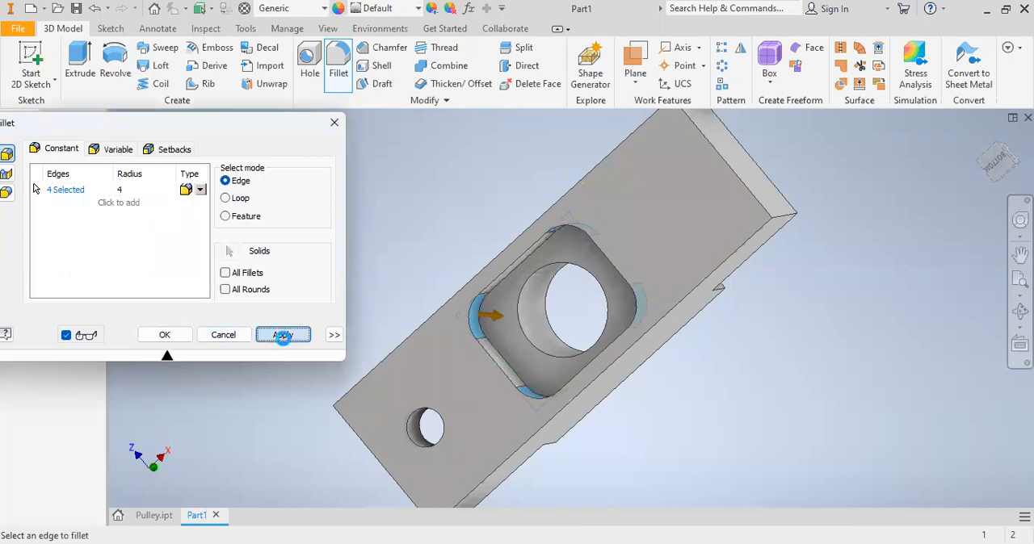
left_click(336, 126)
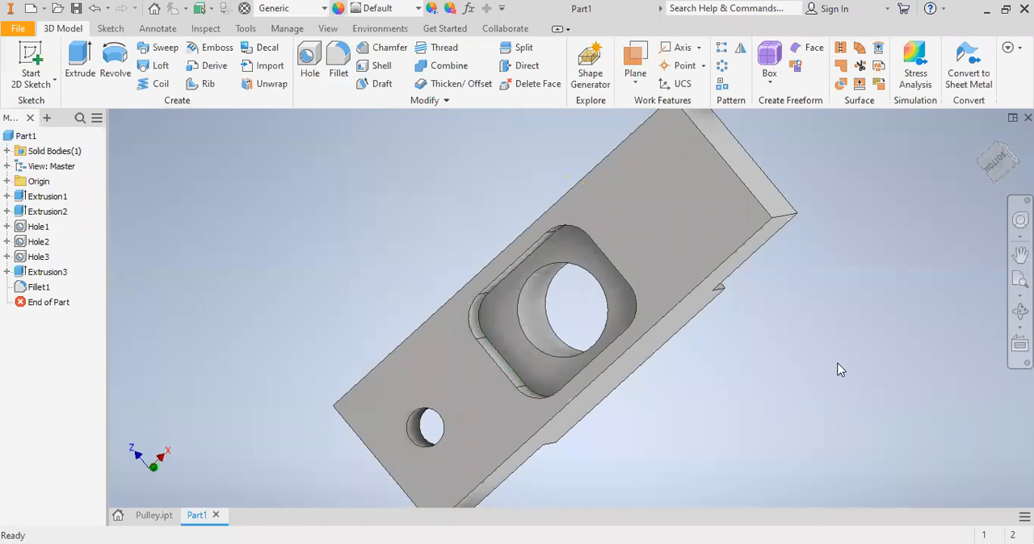
- Return to the home view and save the part as LATIHAN 2 in the Latihan Inventor folder
key("F6")
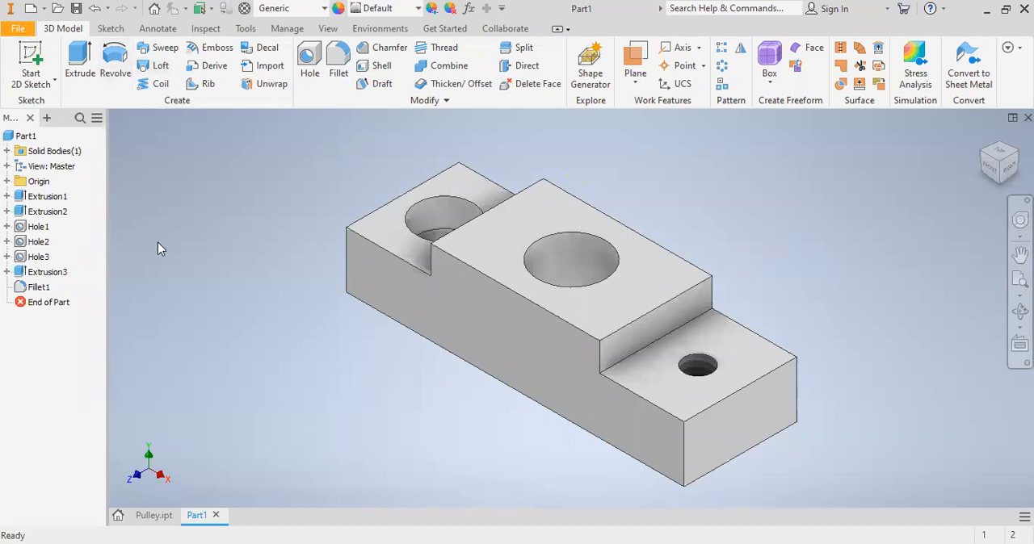
left_click(76, 10)
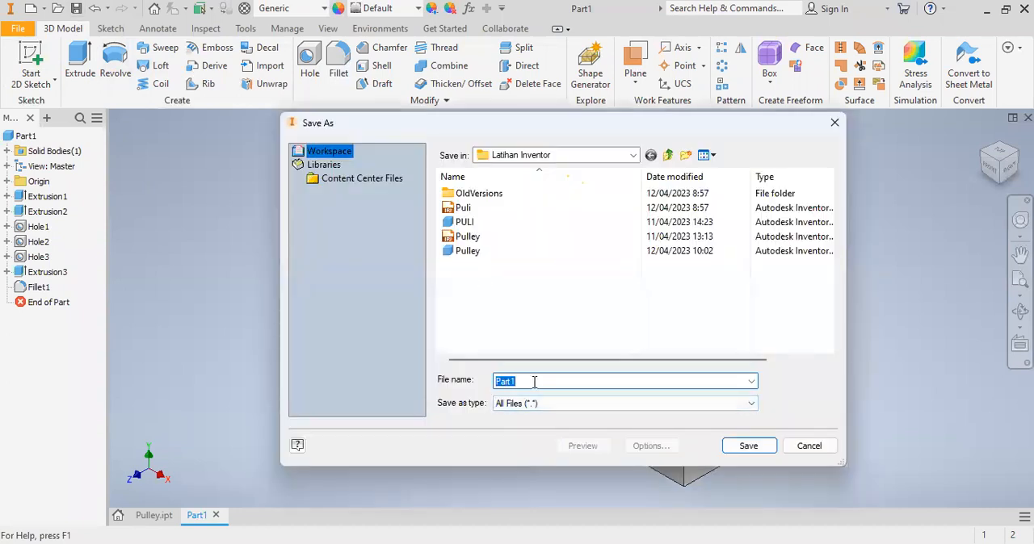
type("LATIHAN 2")
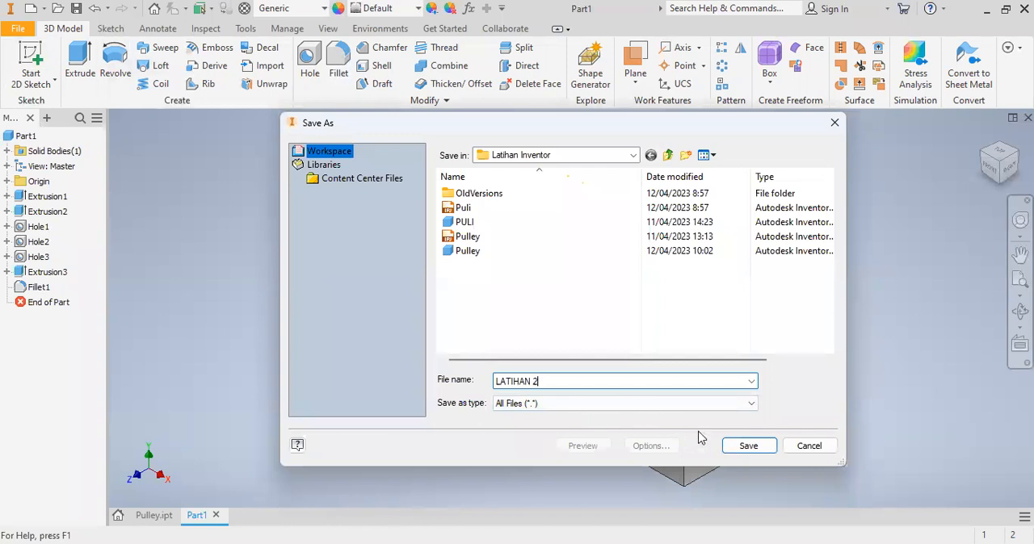
left_click(738, 445)
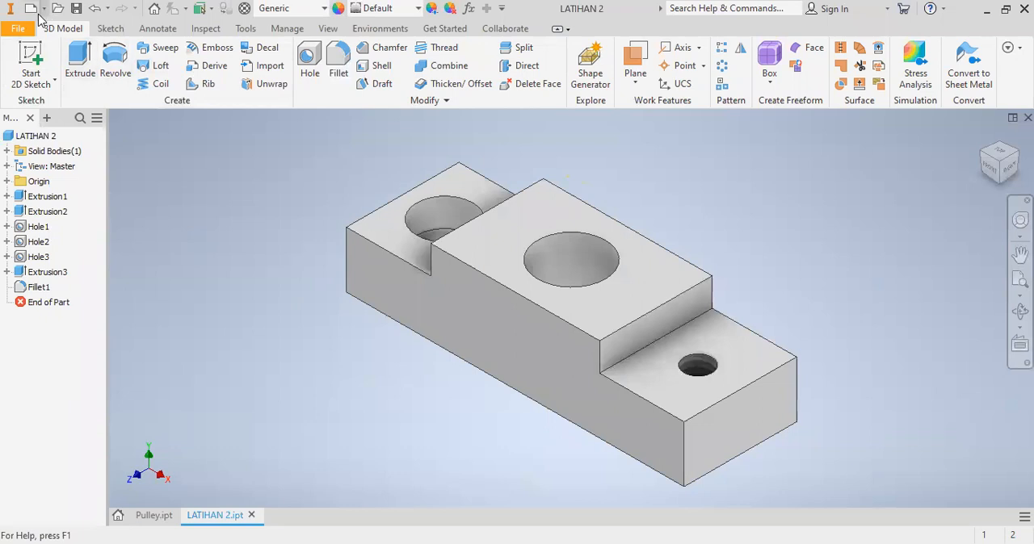
left_click(17, 31)
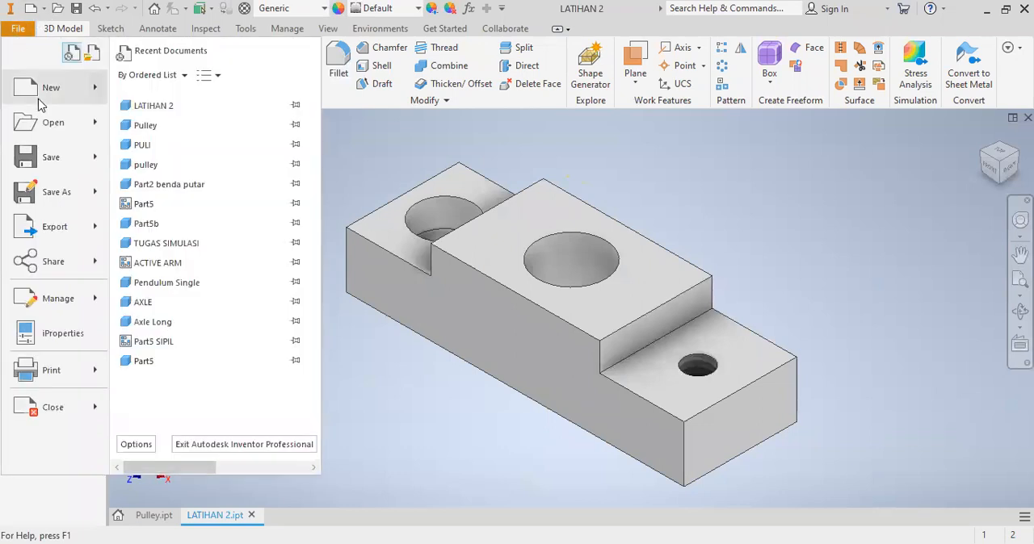
left_click(63, 97)
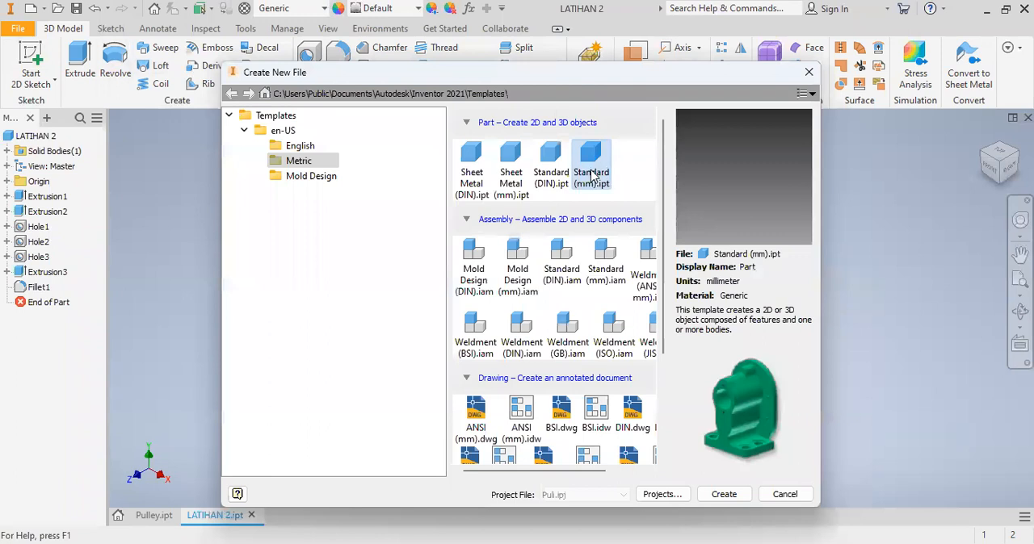
left_click(595, 177)
left_click(730, 500)
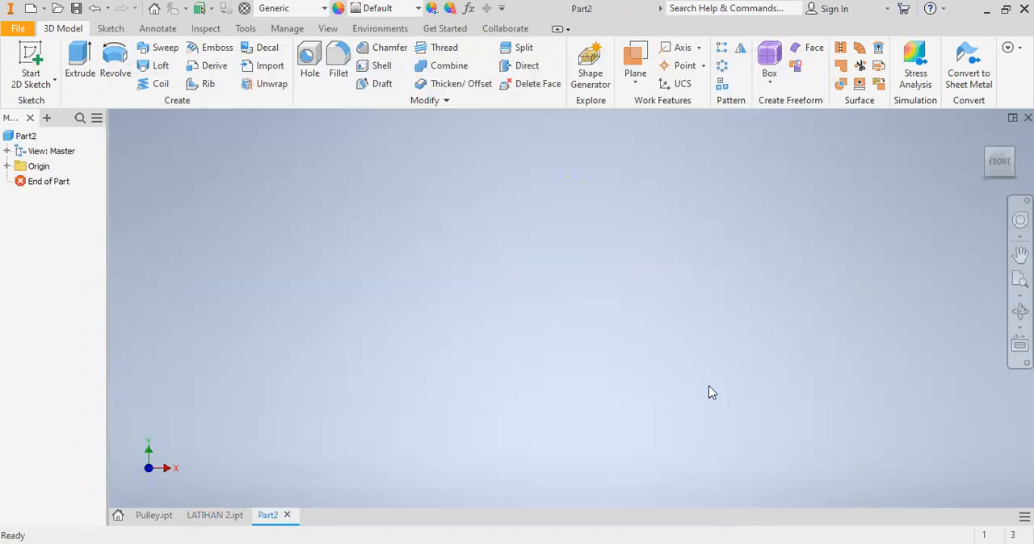
left_click(287, 515)
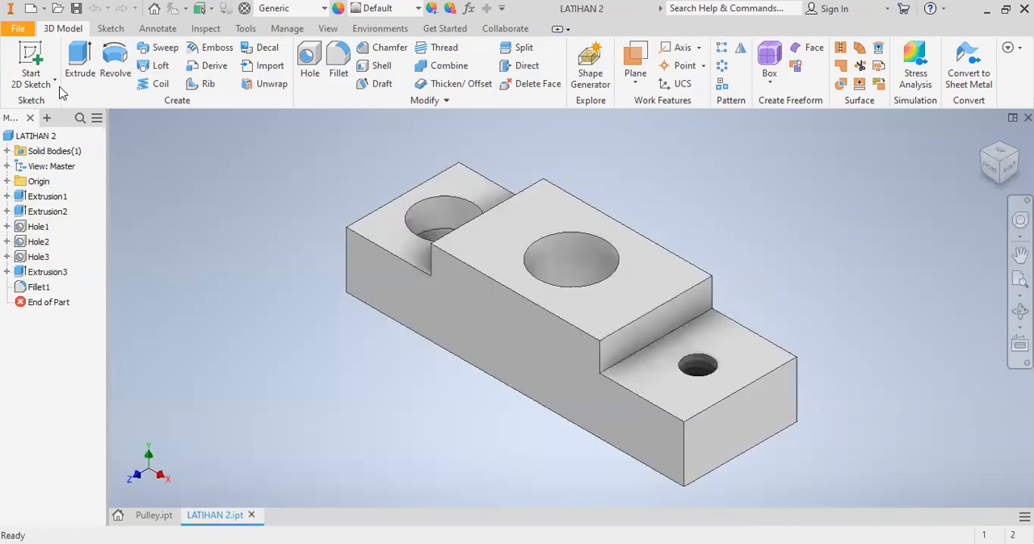
- Create a new drawing file from the metric ISO.idw template
left_click(27, 32)
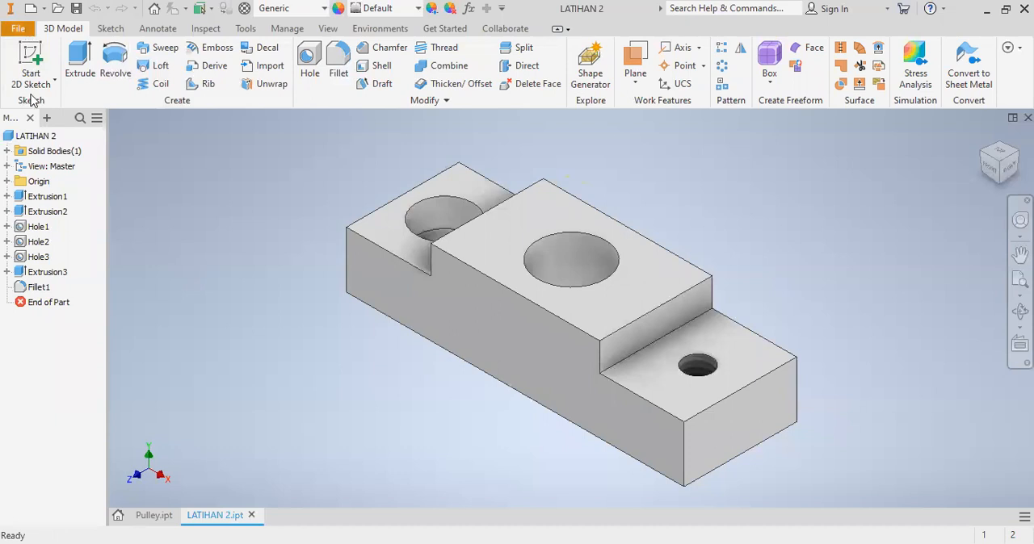
mouse_move(48, 97)
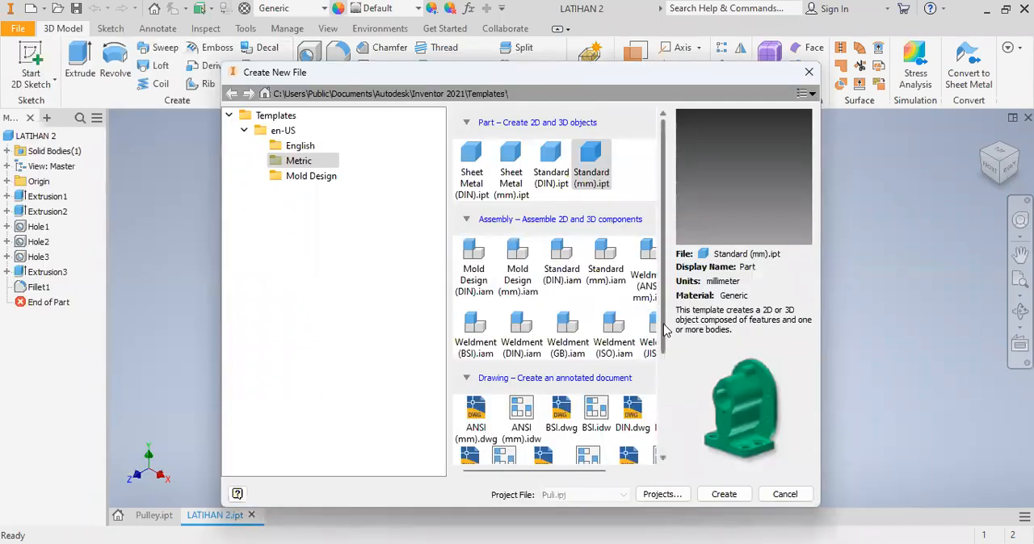
left_click_drag(662, 345, 661, 396)
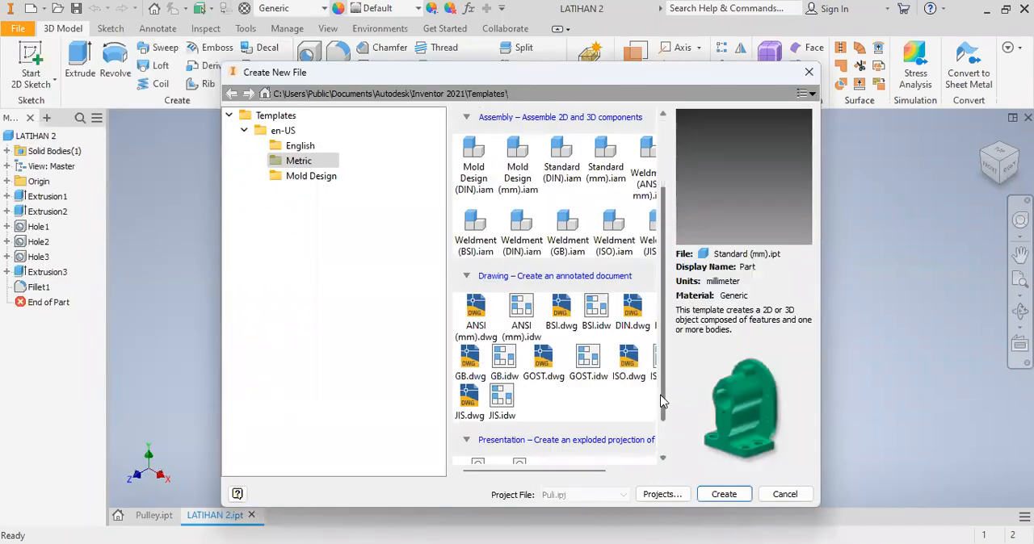
left_click_drag(574, 472, 600, 471)
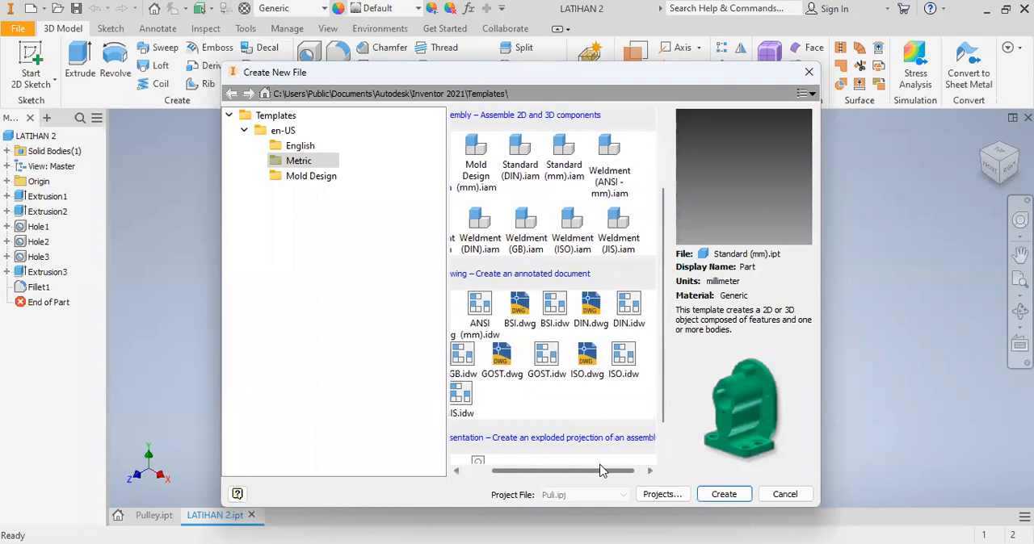
left_click(626, 366)
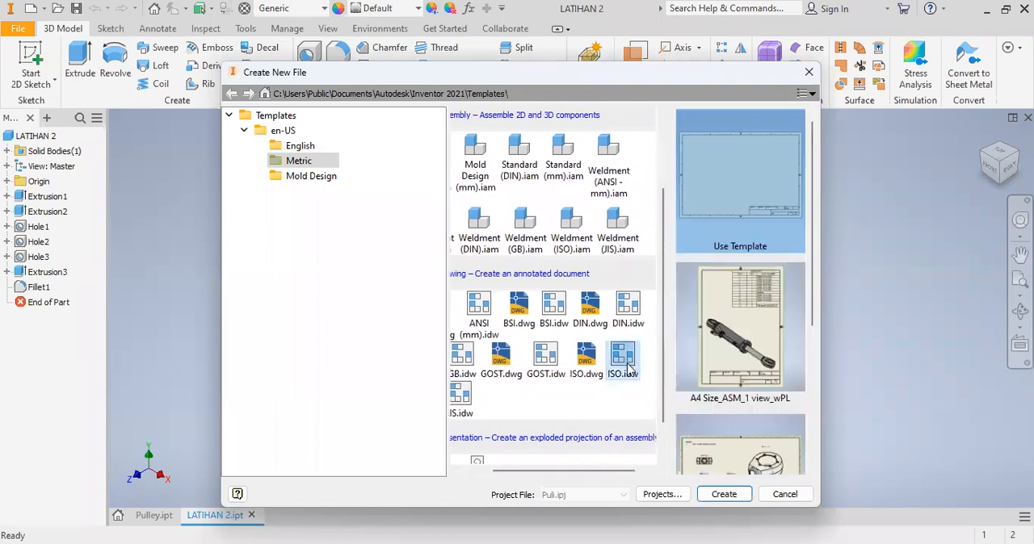
left_click(723, 494)
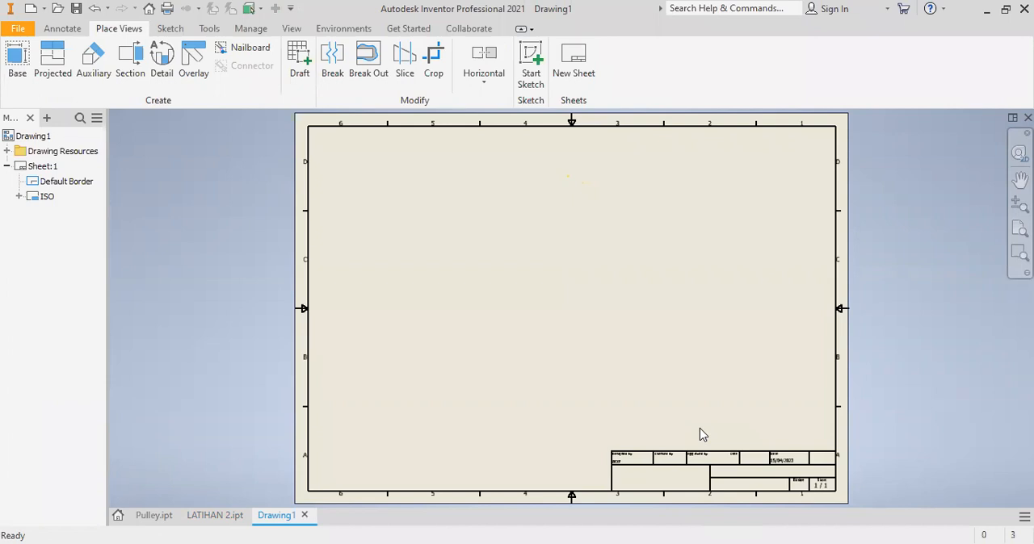
- Change the drawing sheet's format to A4 size in portrait orientation
left_click(18, 71)
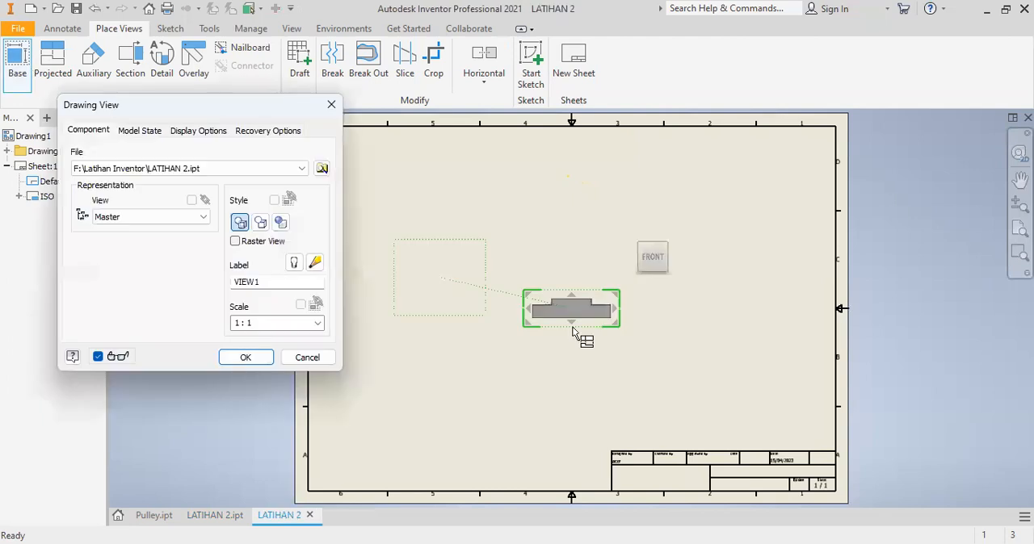
left_click(331, 105)
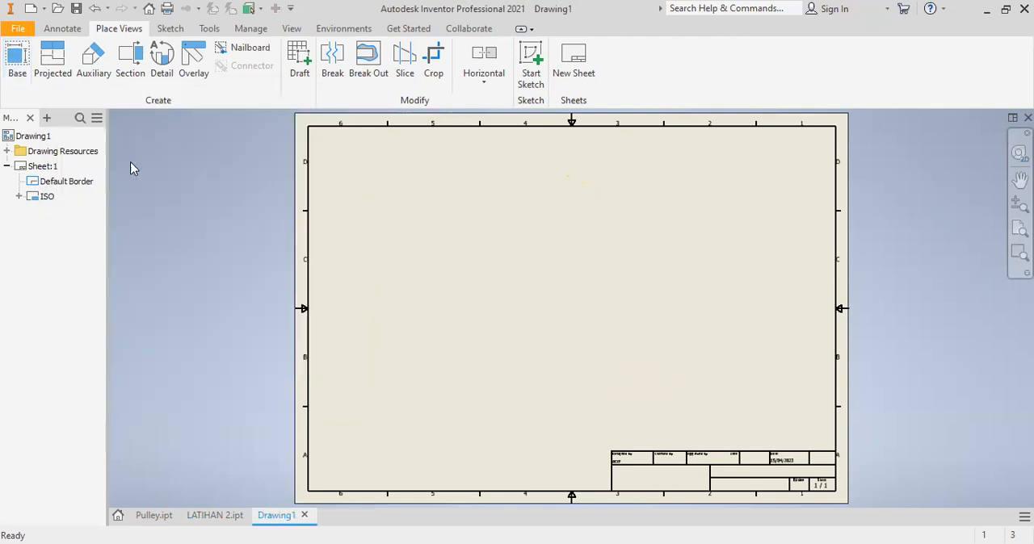
right_click(43, 166)
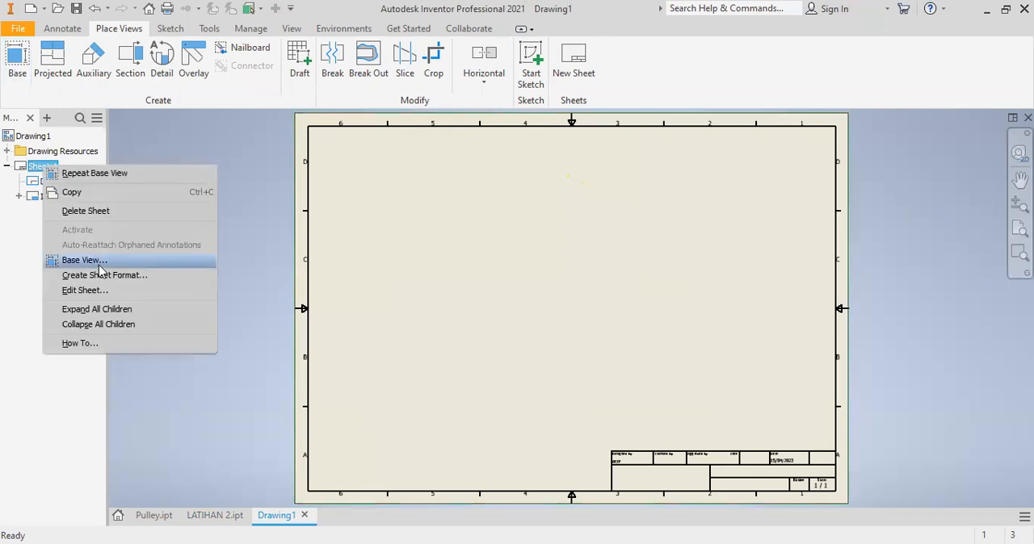
left_click(95, 291)
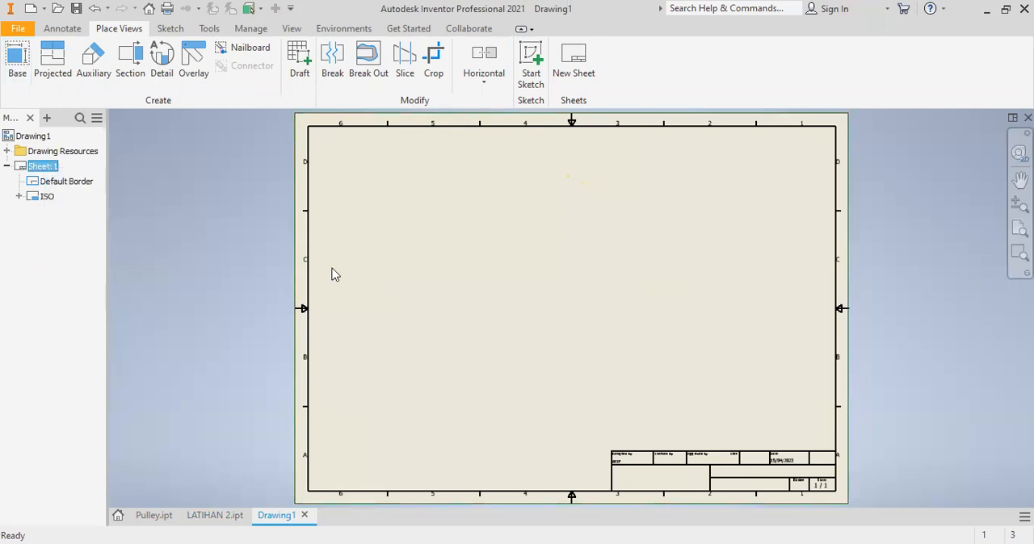
left_click(284, 213)
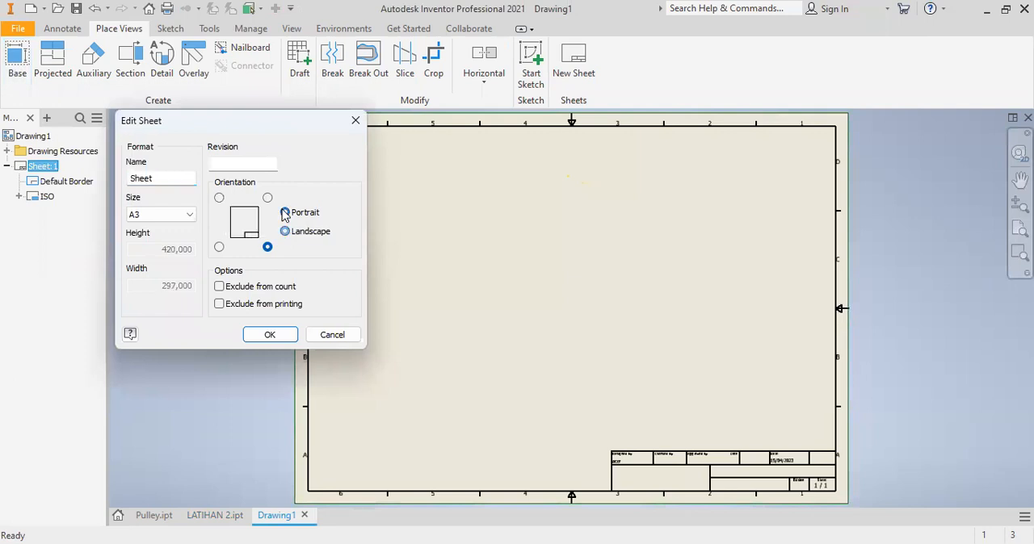
left_click(188, 217)
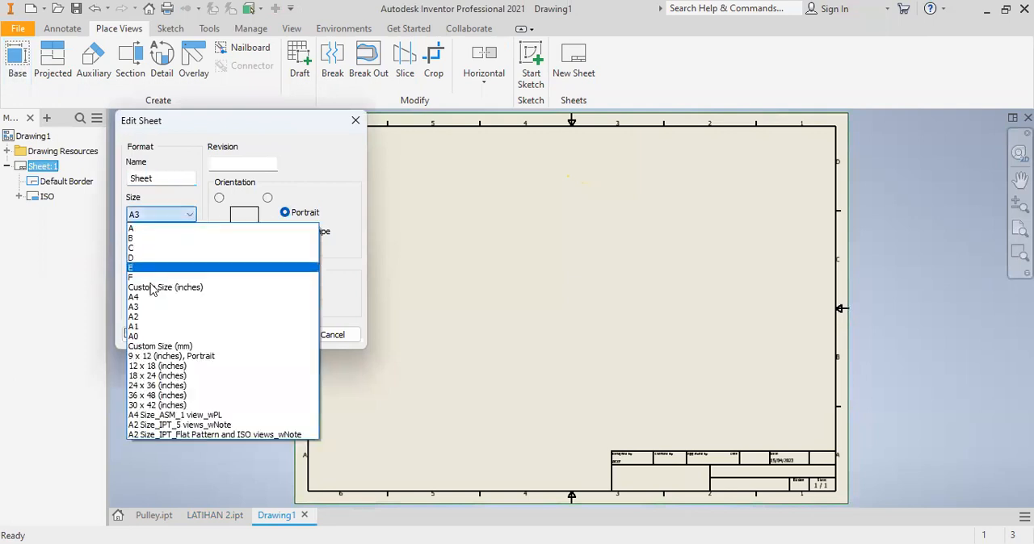
left_click(146, 298)
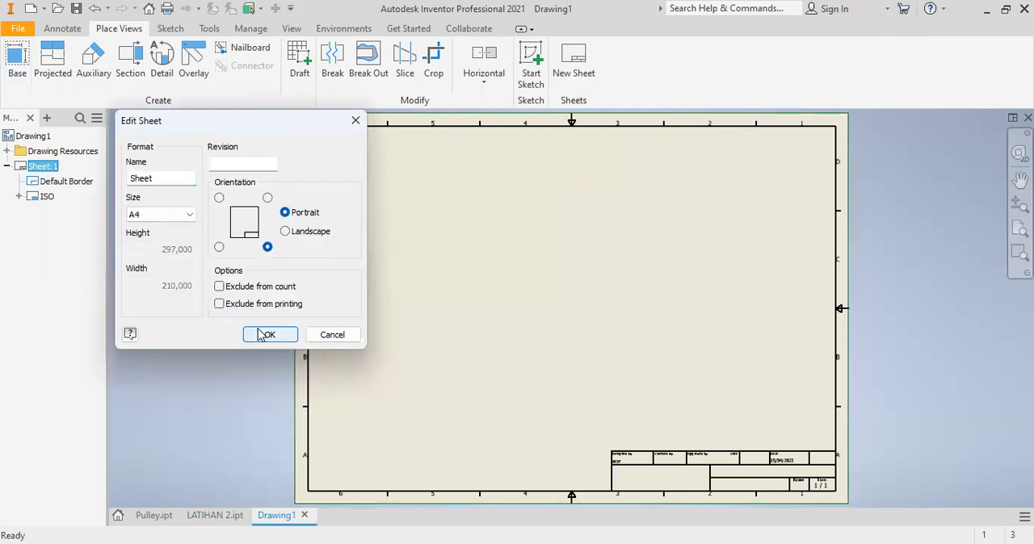
left_click(266, 335)
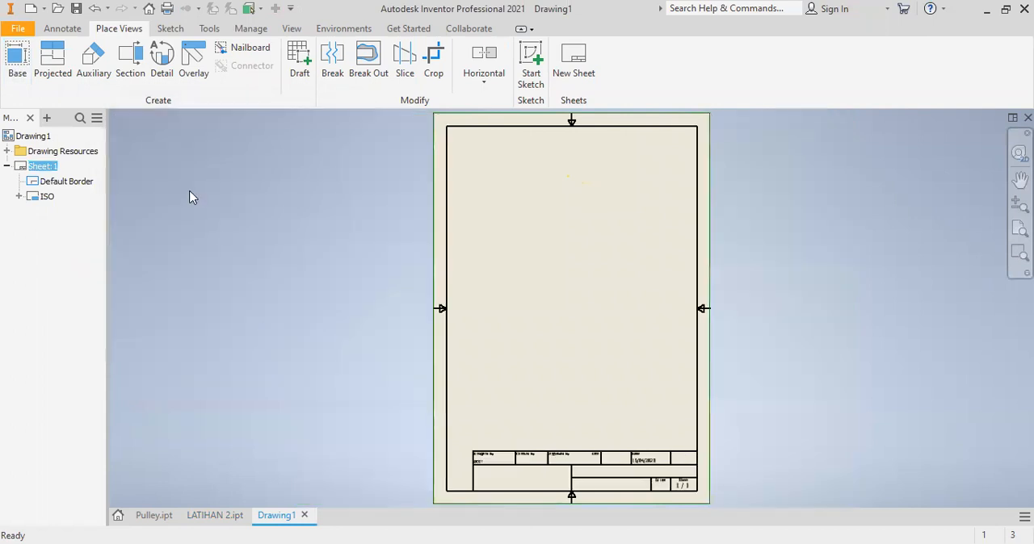
- Place a 1:1 front base view of LATIHAN 2 in the sheet's upper part and project a side view to its right
left_click(17, 57)
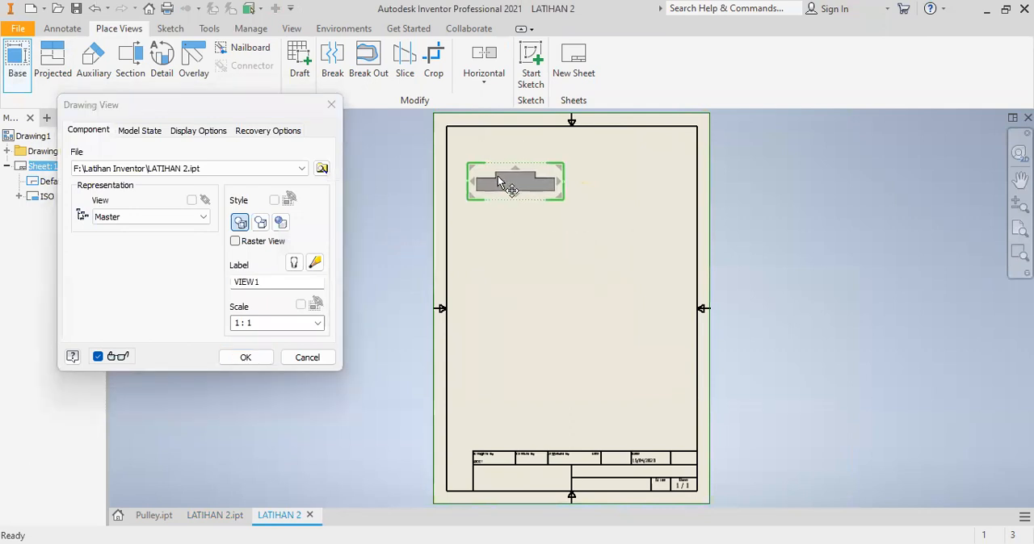
left_click(245, 357)
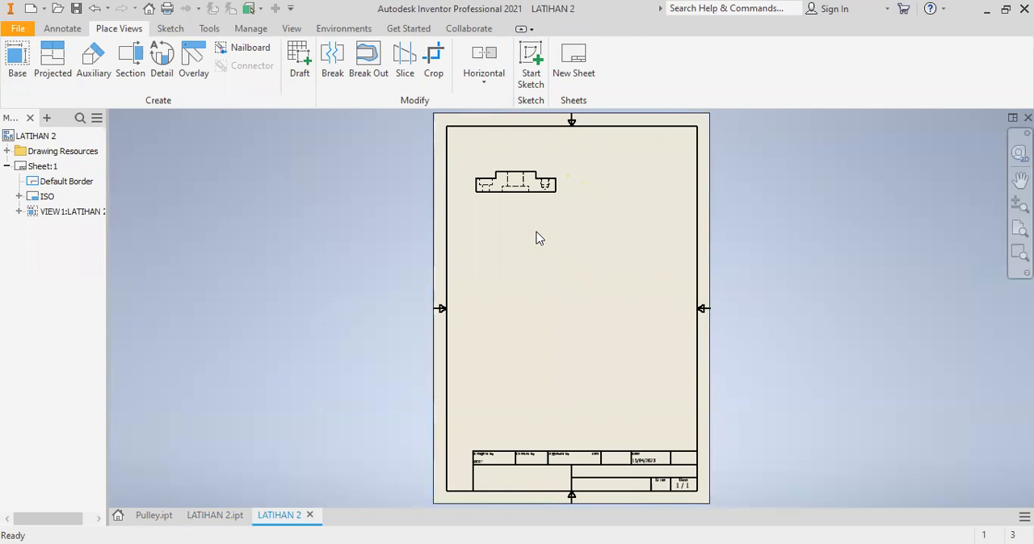
left_click(52, 58)
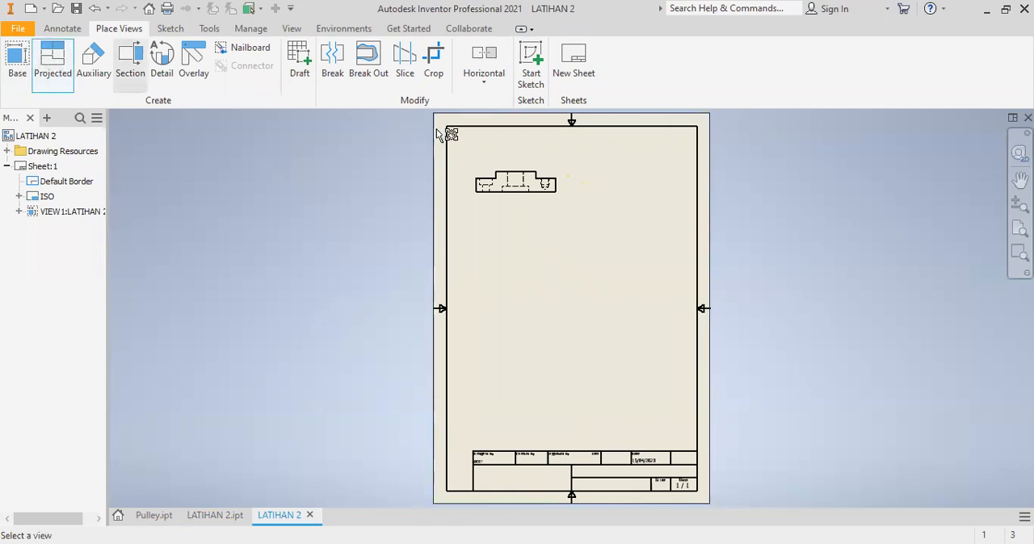
left_click(562, 189)
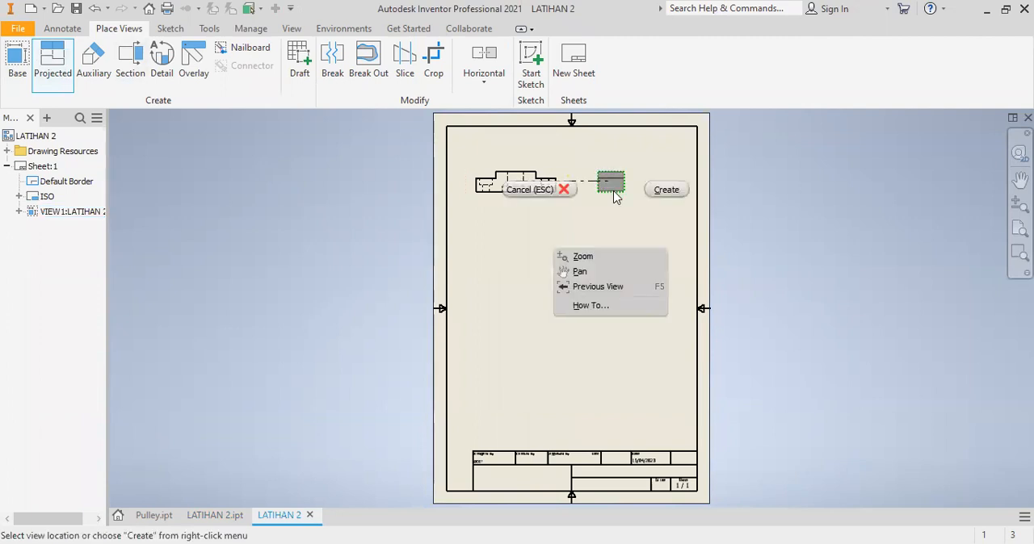
left_click(667, 191)
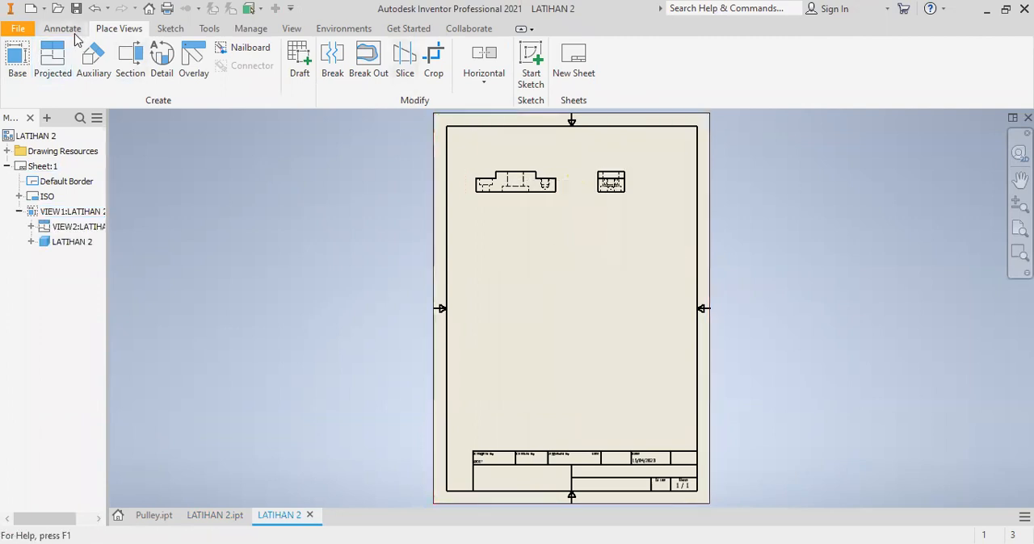
- Project a top view from the front view, placing it directly beneath on the sheet
left_click(52, 59)
left_click(485, 197)
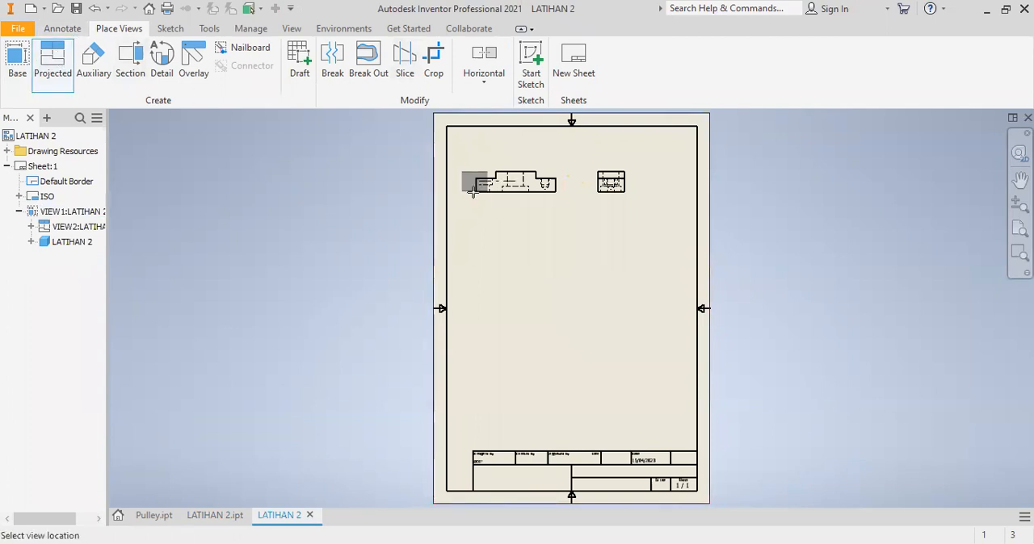
right_click(493, 264)
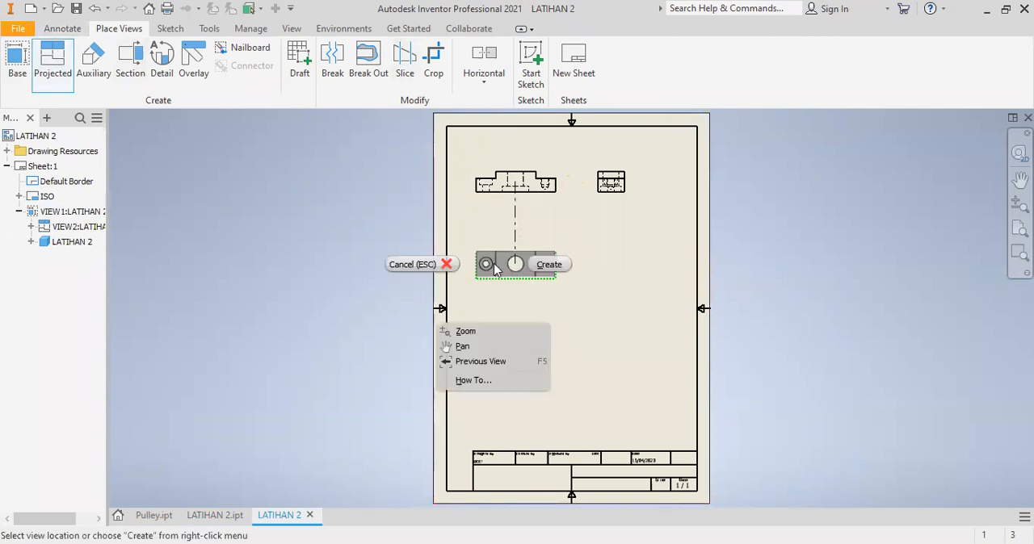
left_click(557, 264)
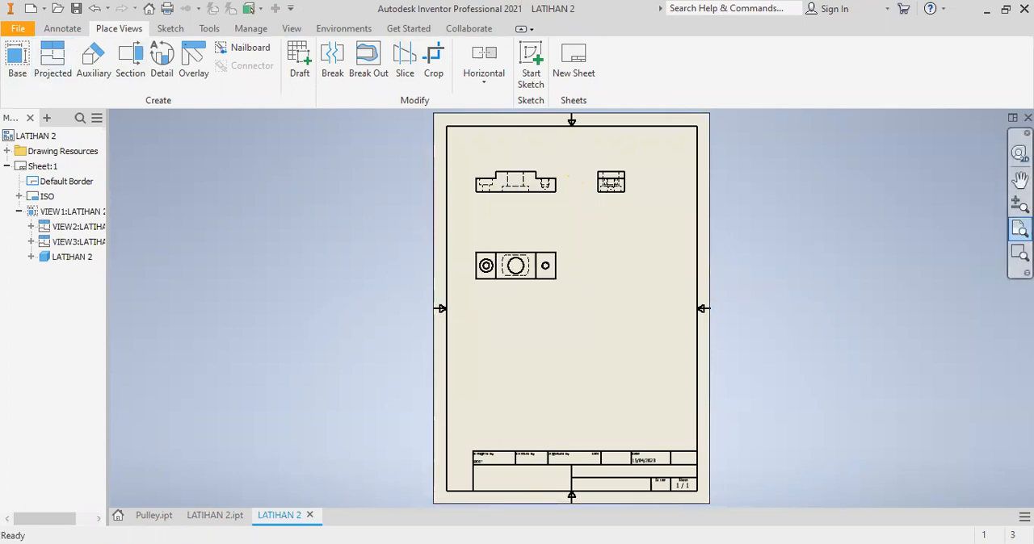
- Shift the front view slightly right and down on the sheet and the side view slightly further right to rebalance the layout
left_click(1019, 230)
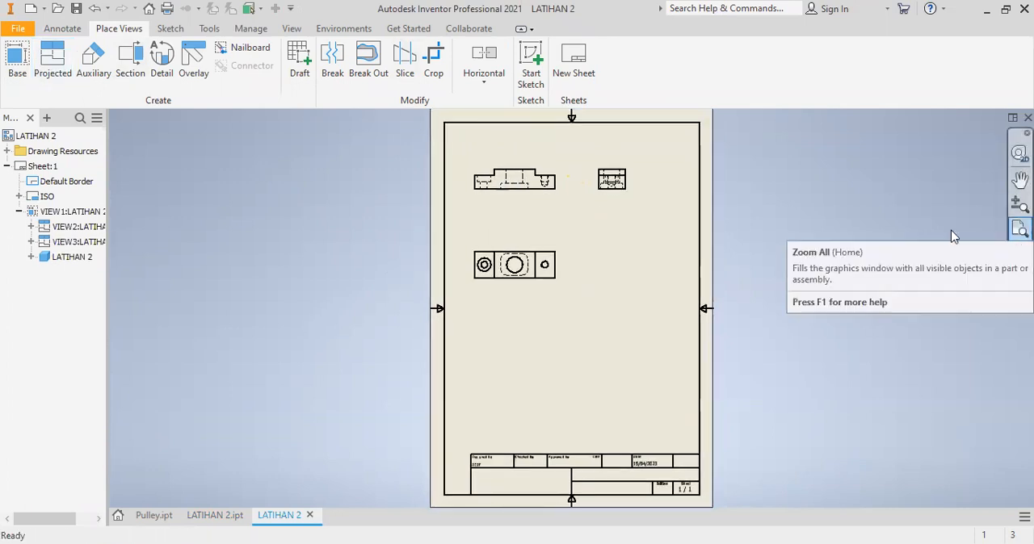
left_click(1019, 256)
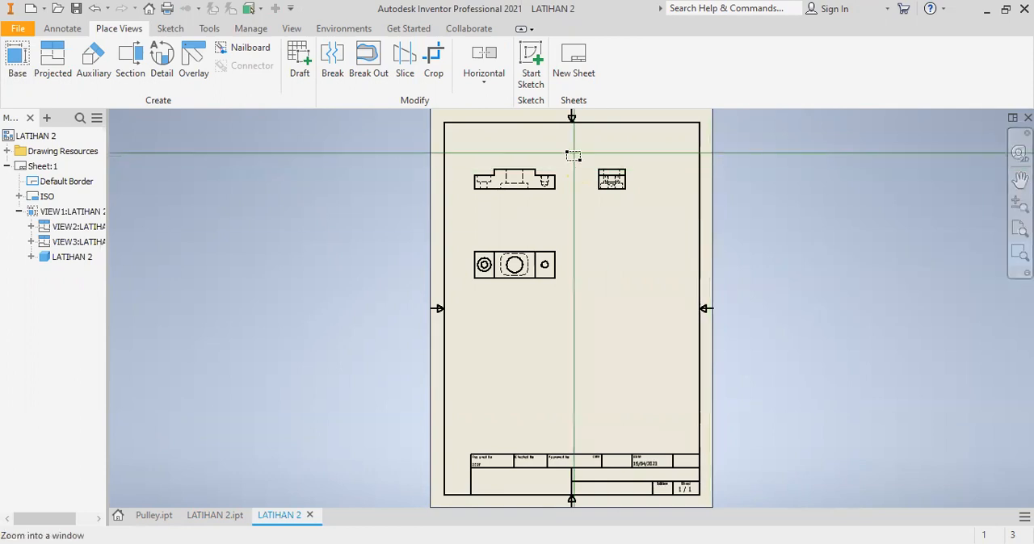
left_click(434, 127)
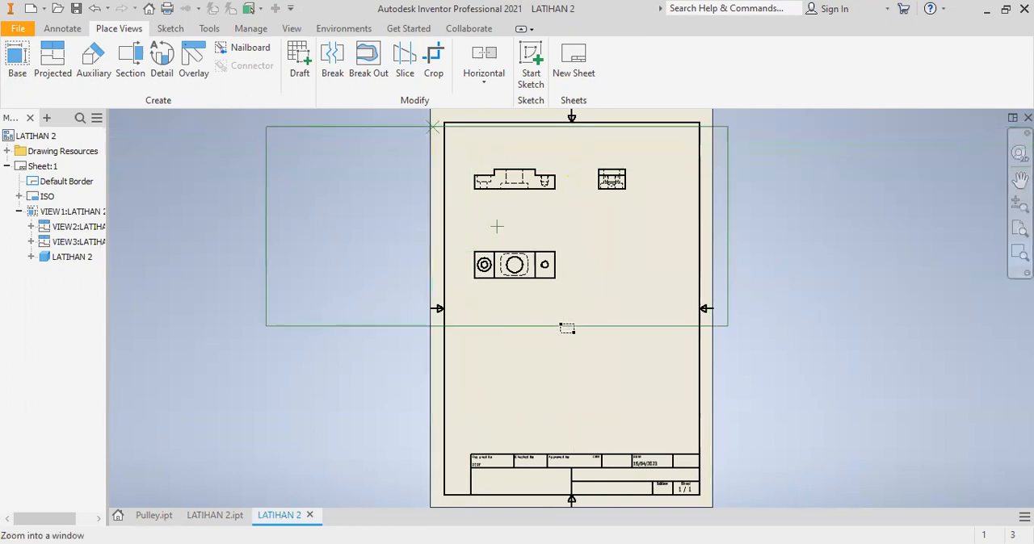
left_click(568, 326)
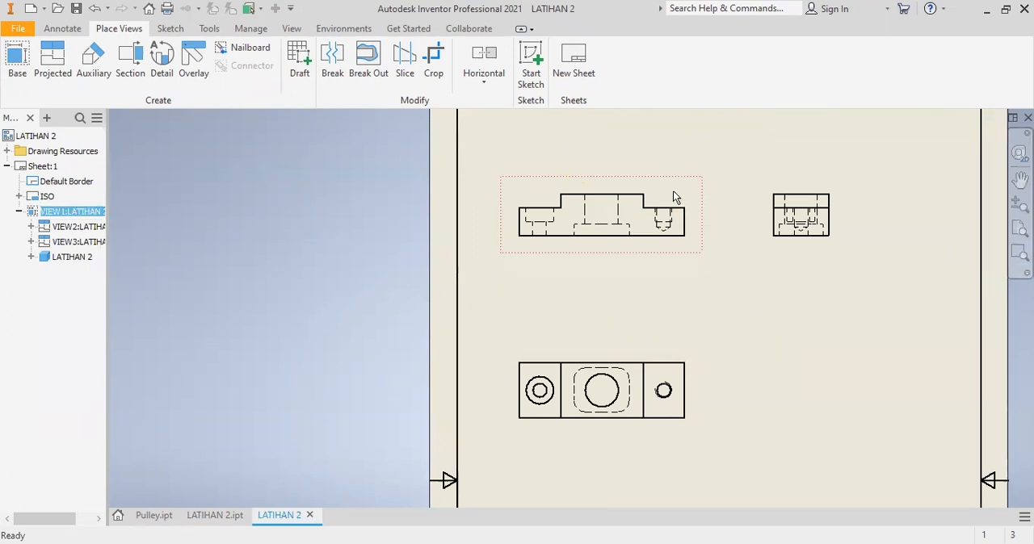
left_click_drag(664, 178, 710, 197)
left_click_drag(795, 208, 822, 211)
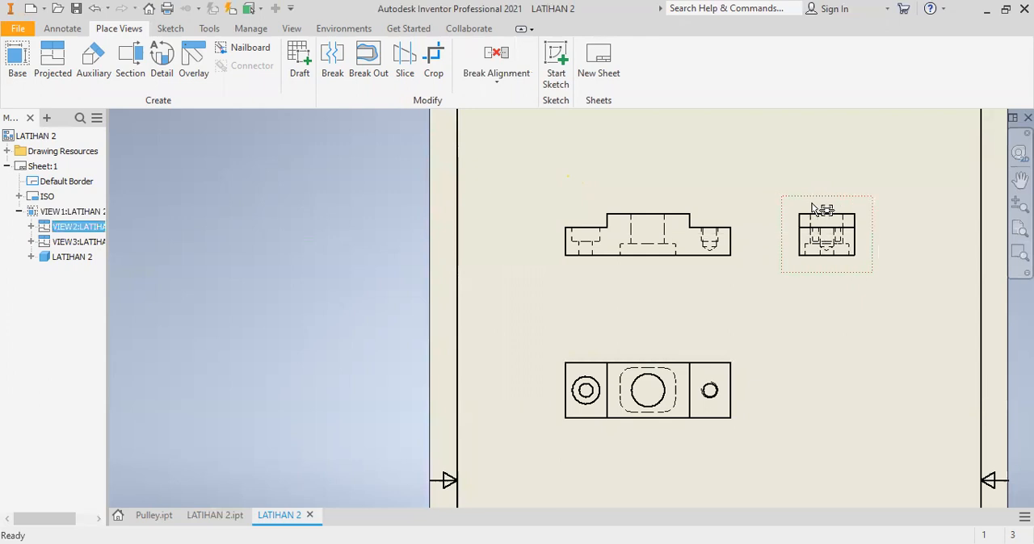
left_click(826, 325)
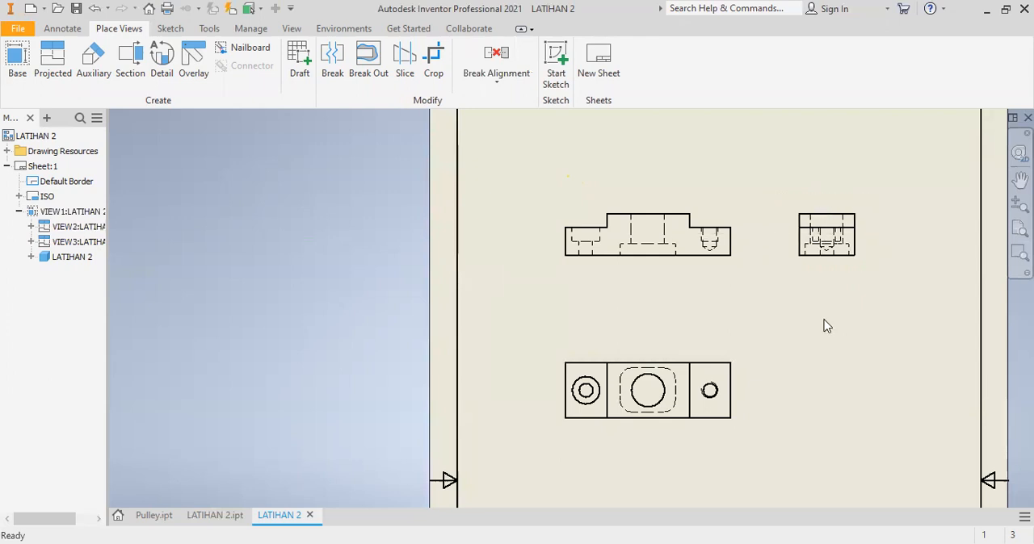
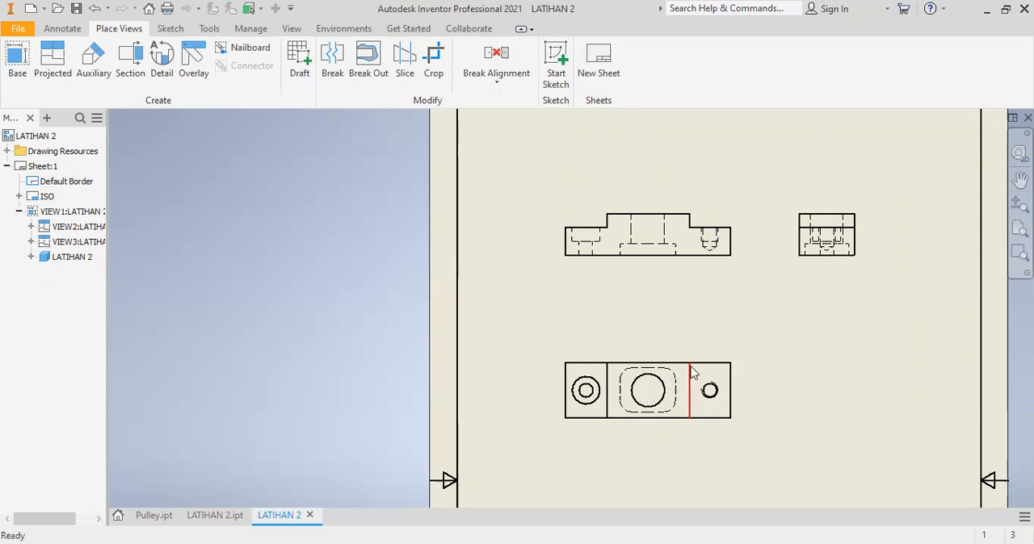
left_click(131, 65)
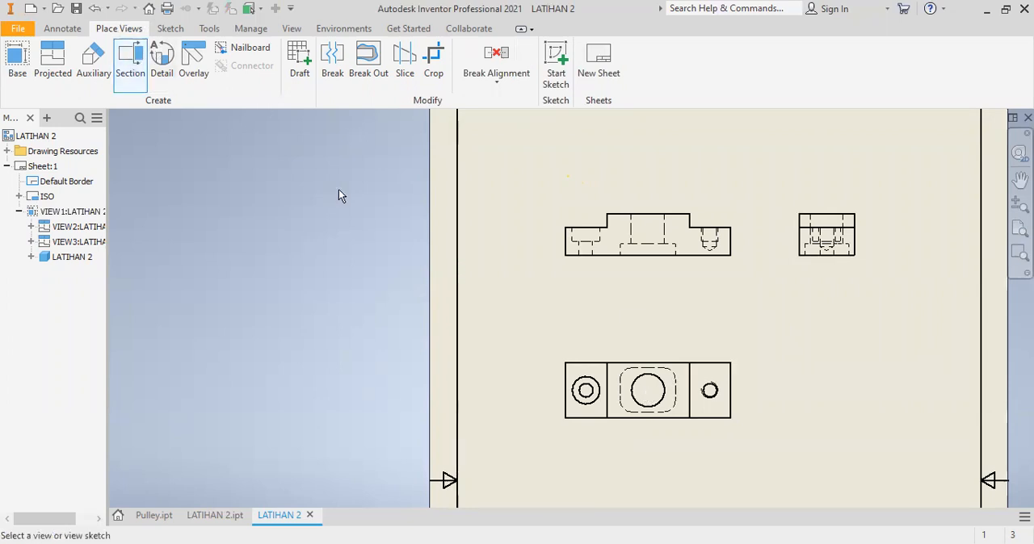
left_click(585, 391)
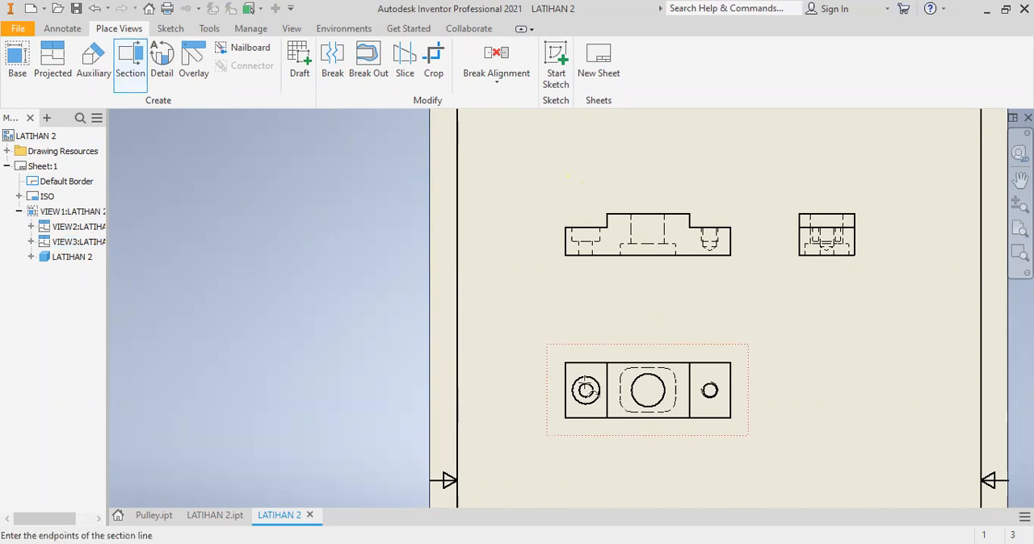
left_click(543, 391)
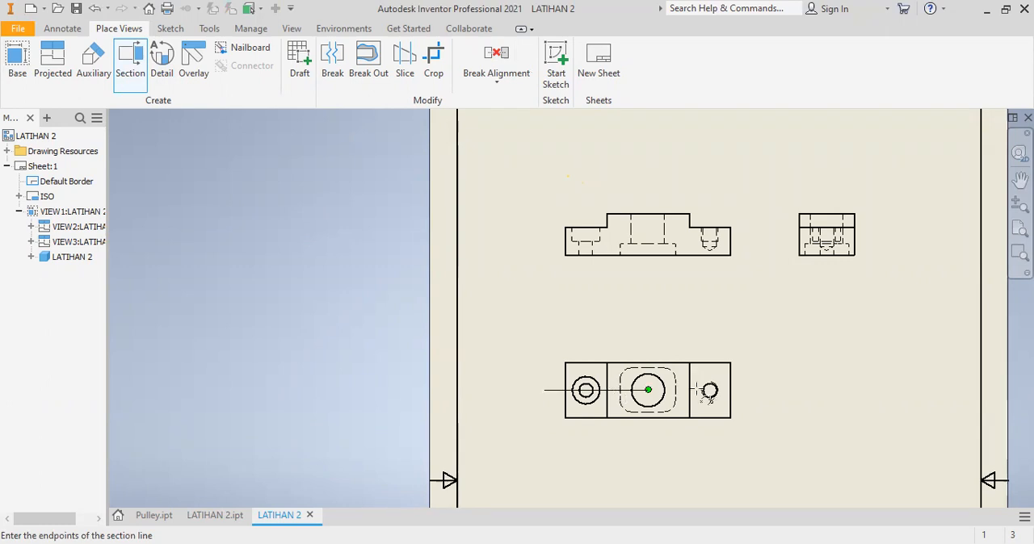
left_click(750, 390)
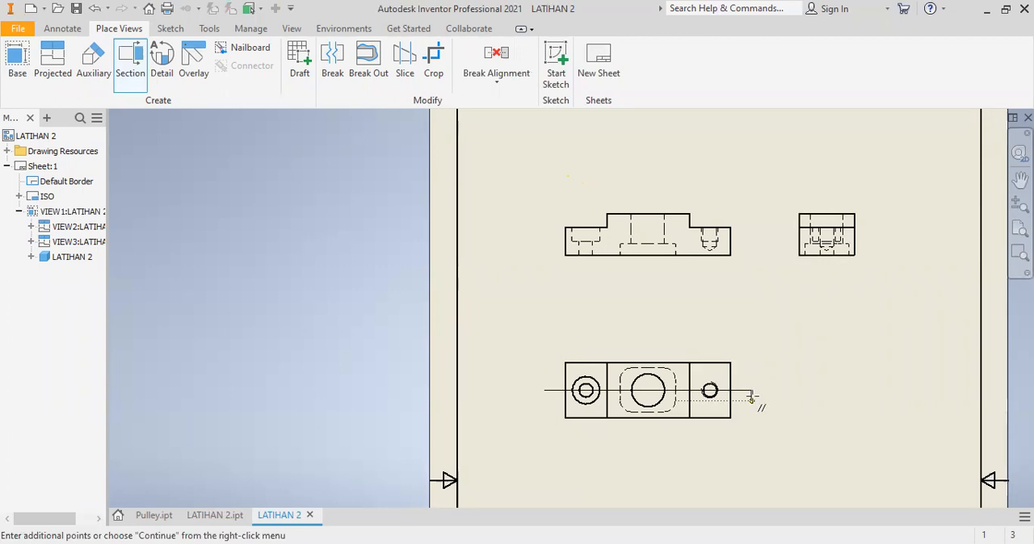
key("Escape")
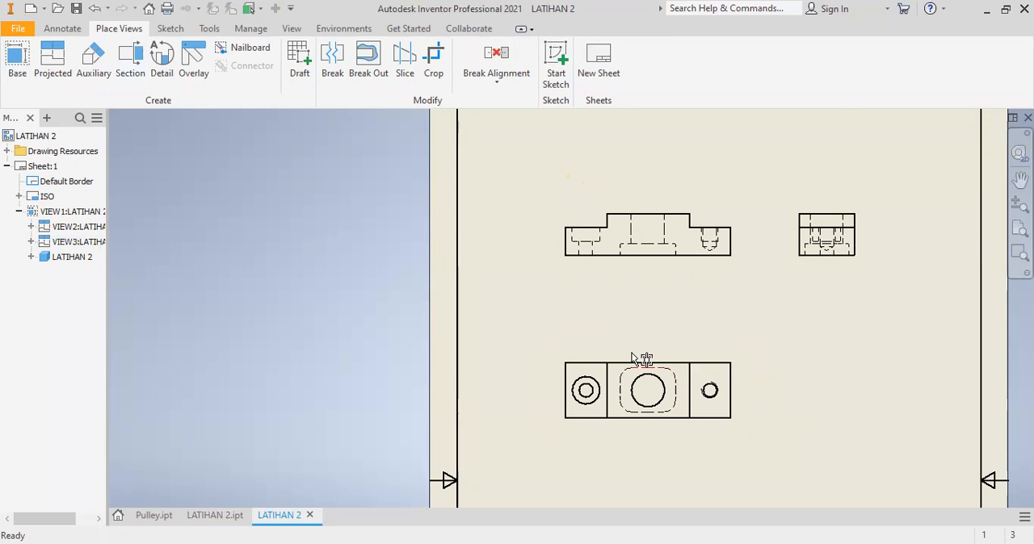
double_click(658, 358)
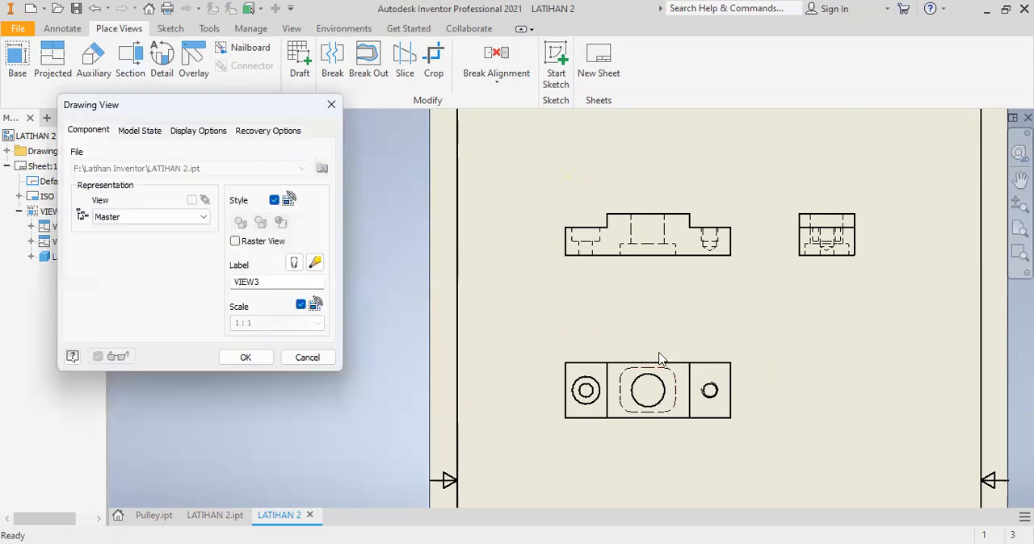
left_click(331, 104)
- Try a section of the top view along a stepped line through the counterbored hole's centre and the large central hole's upper edge
left_click(131, 65)
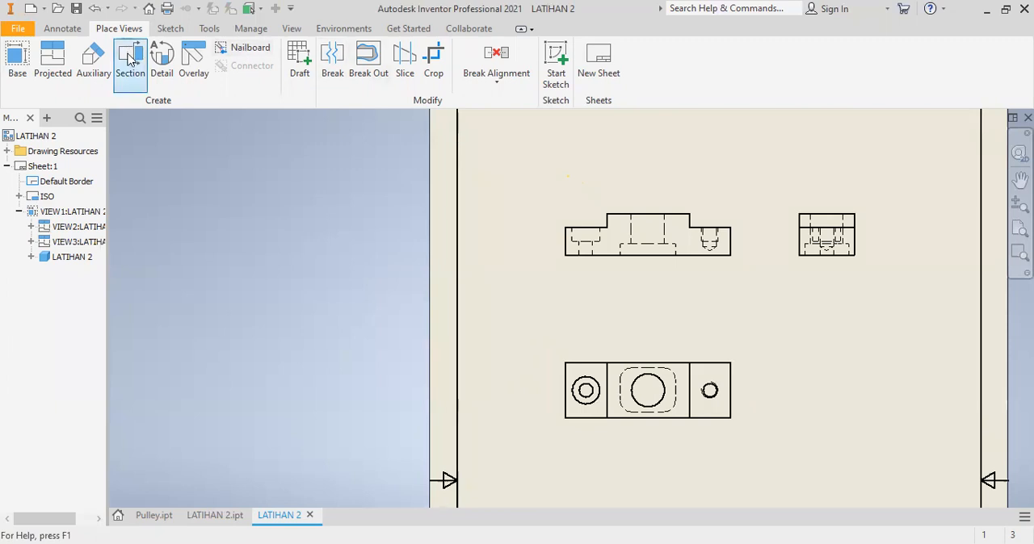
left_click(576, 393)
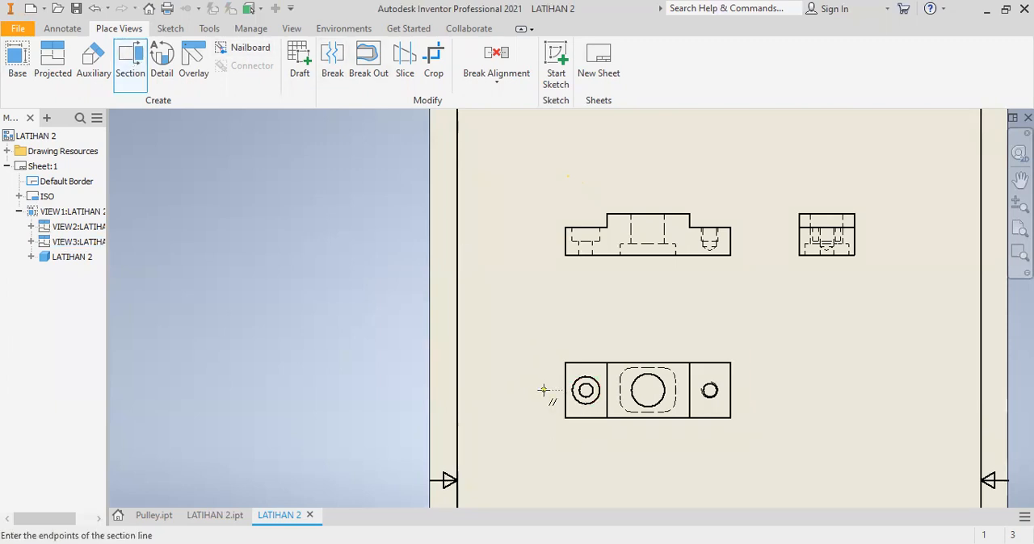
left_click(543, 390)
left_click(648, 390)
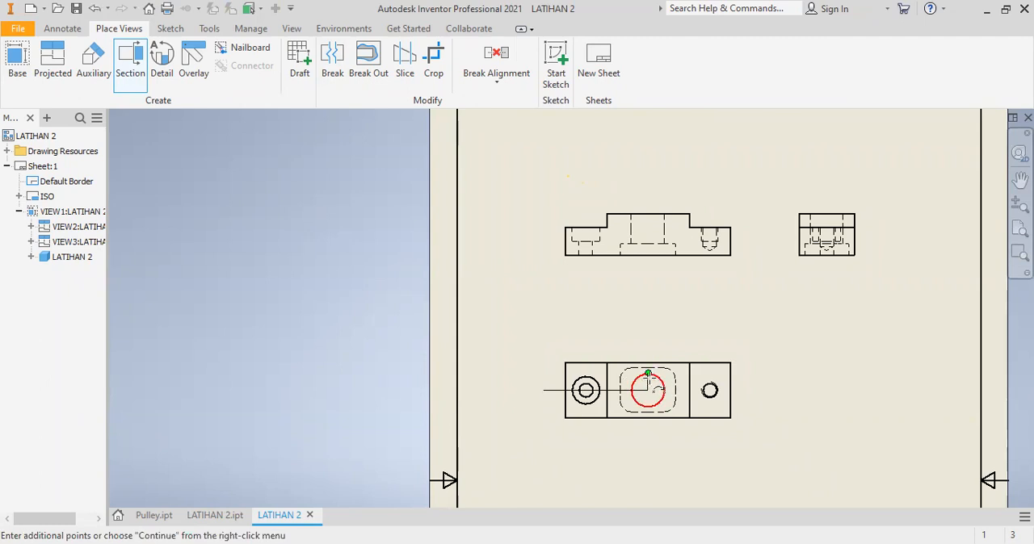
left_click(647, 374)
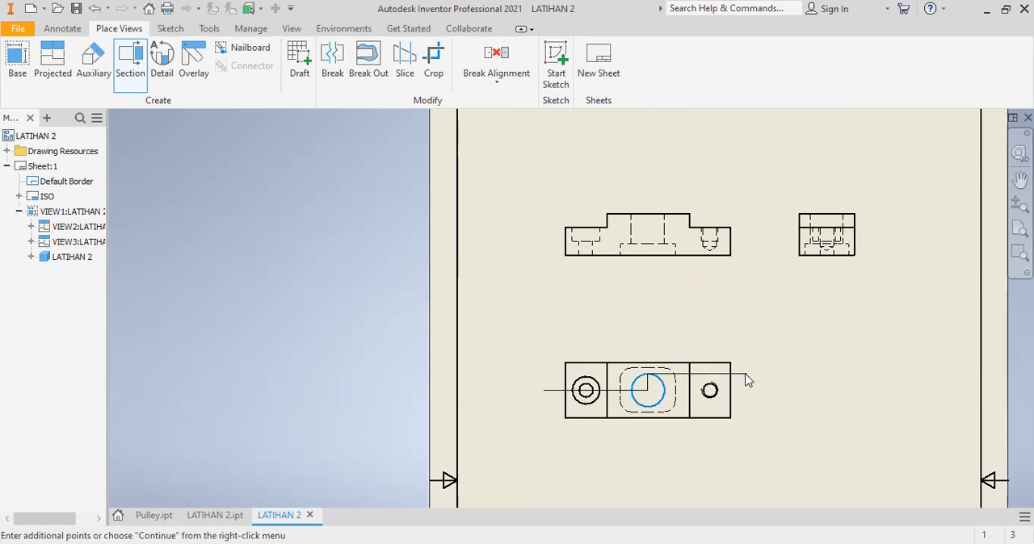
right_click(746, 377)
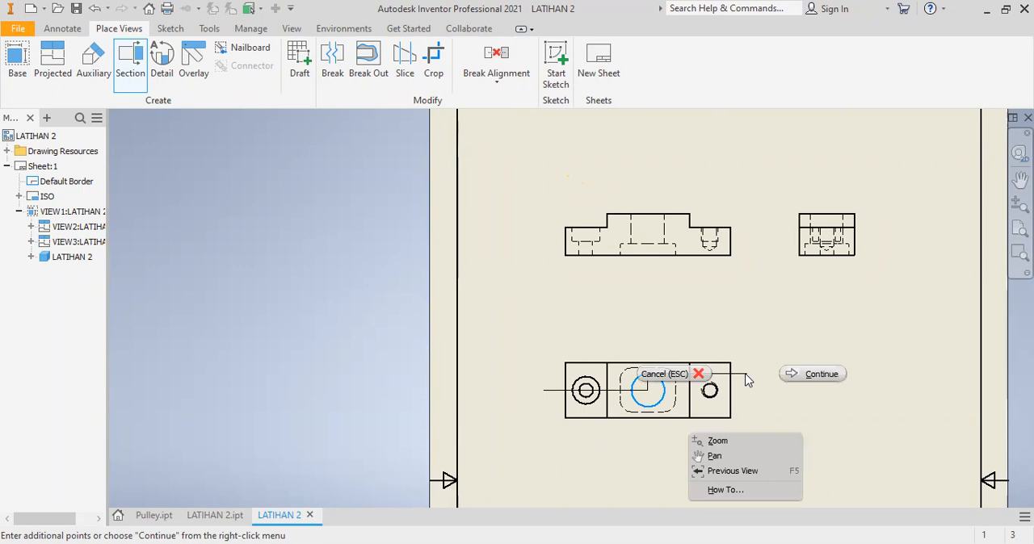
left_click(816, 373)
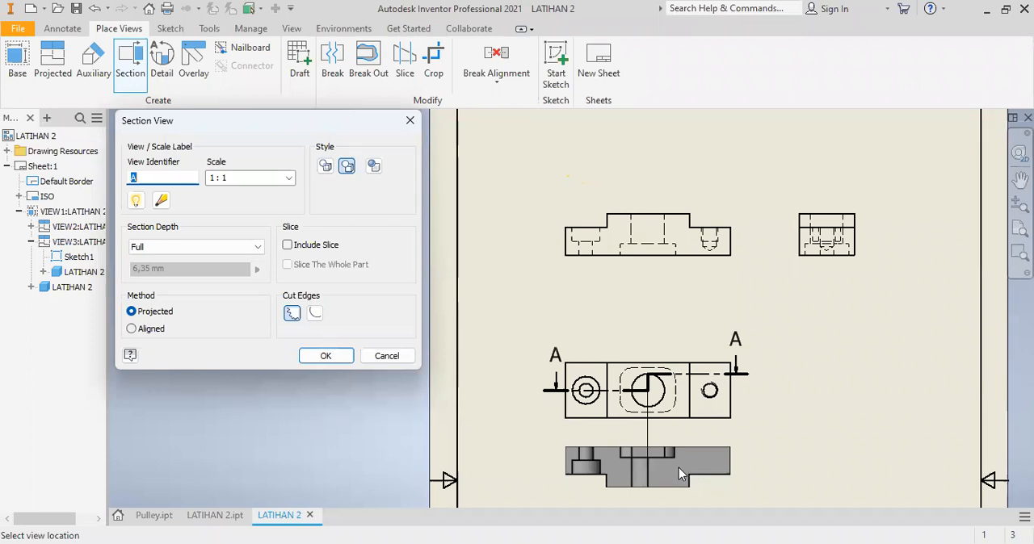
left_click(386, 356)
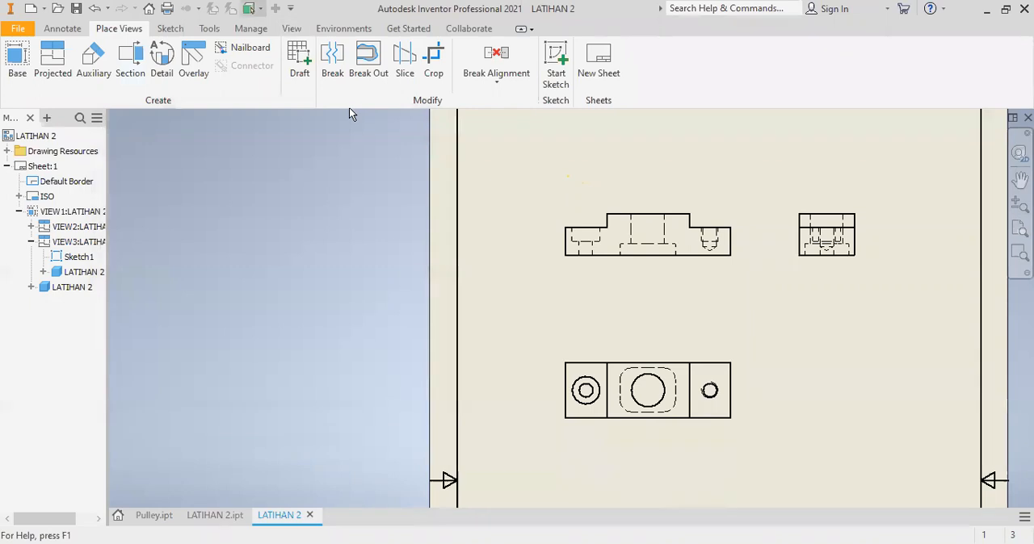
- Create a full-depth 1:1 section view along a straight horizontal line through the top view's hole centres, placing it just above that view
left_click(133, 63)
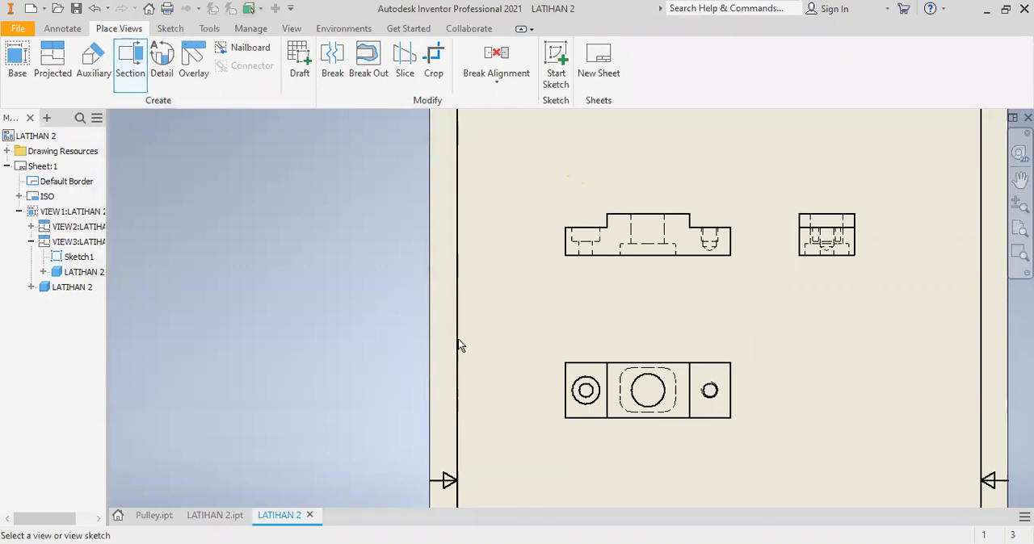
left_click(550, 393)
left_click(529, 390)
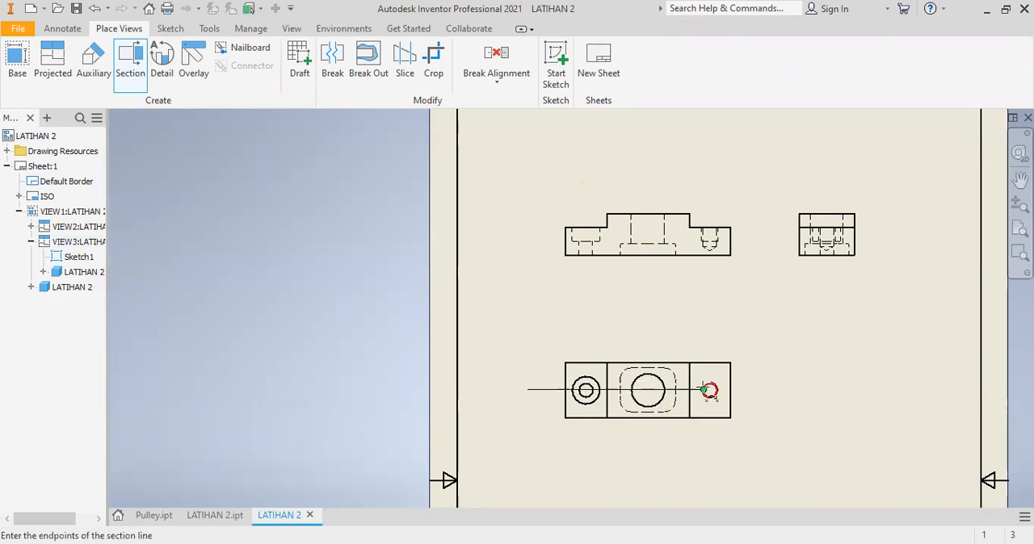
left_click(750, 389)
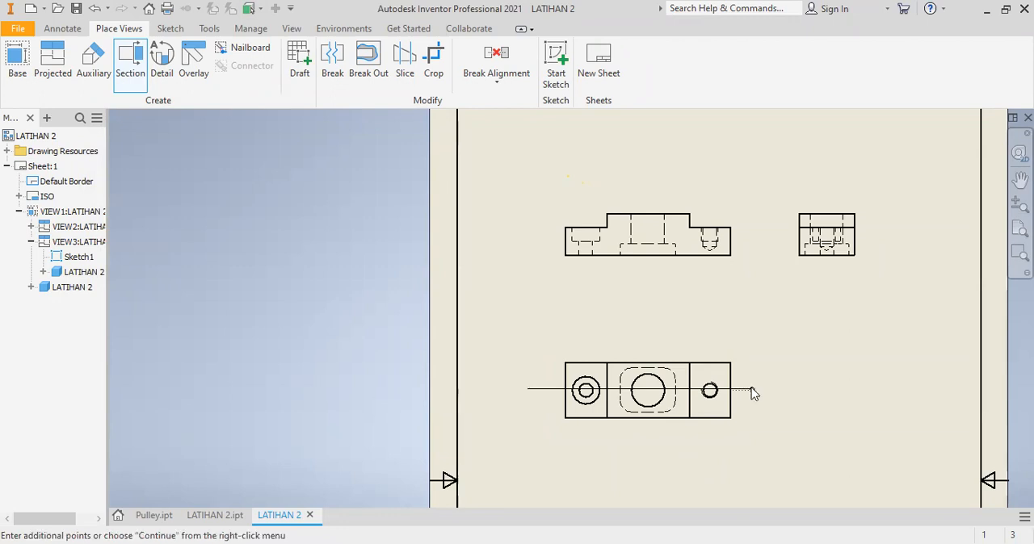
right_click(750, 389)
left_click(825, 390)
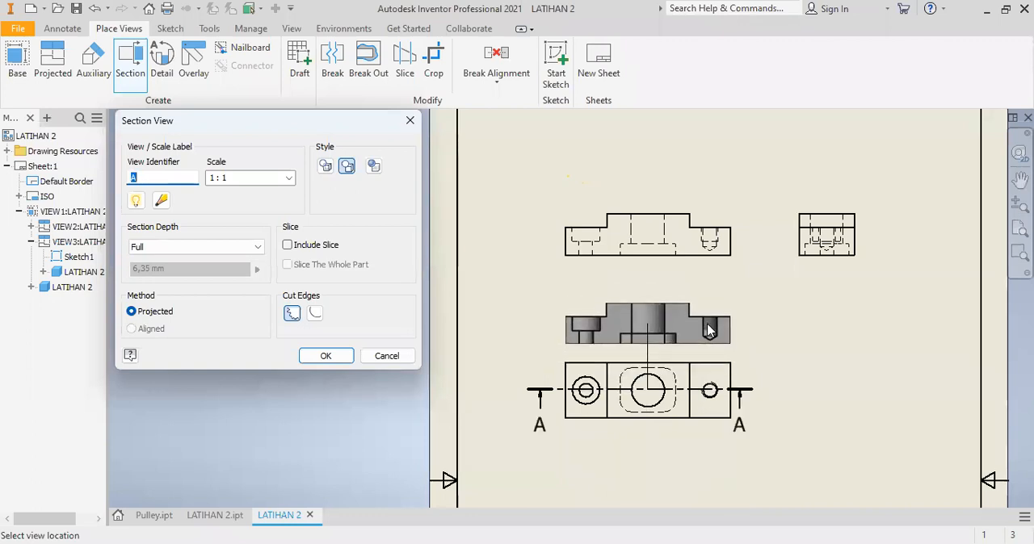
left_click(708, 331)
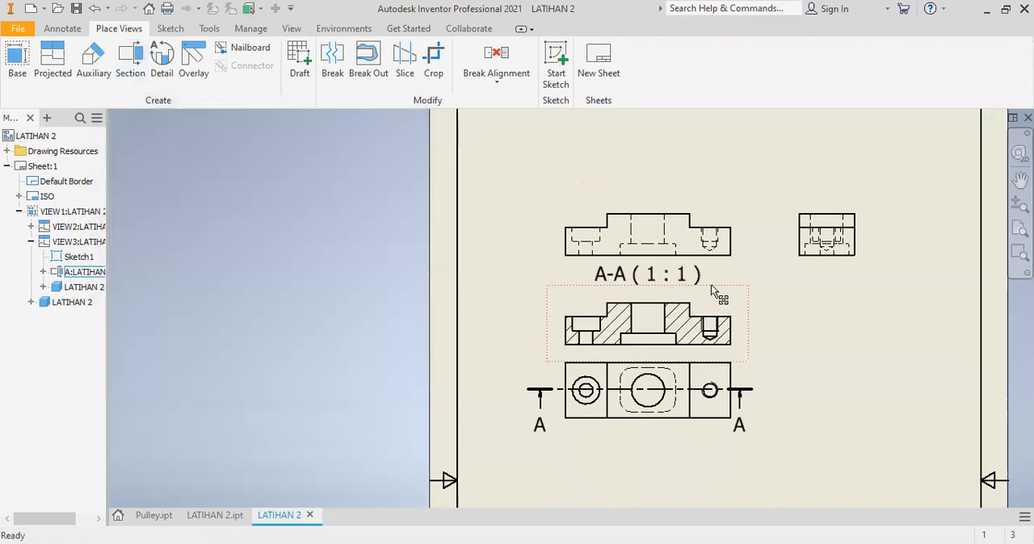
- Move the section view beneath the top view, leaving a clear gap between them above the title block
left_click_drag(702, 393, 714, 459)
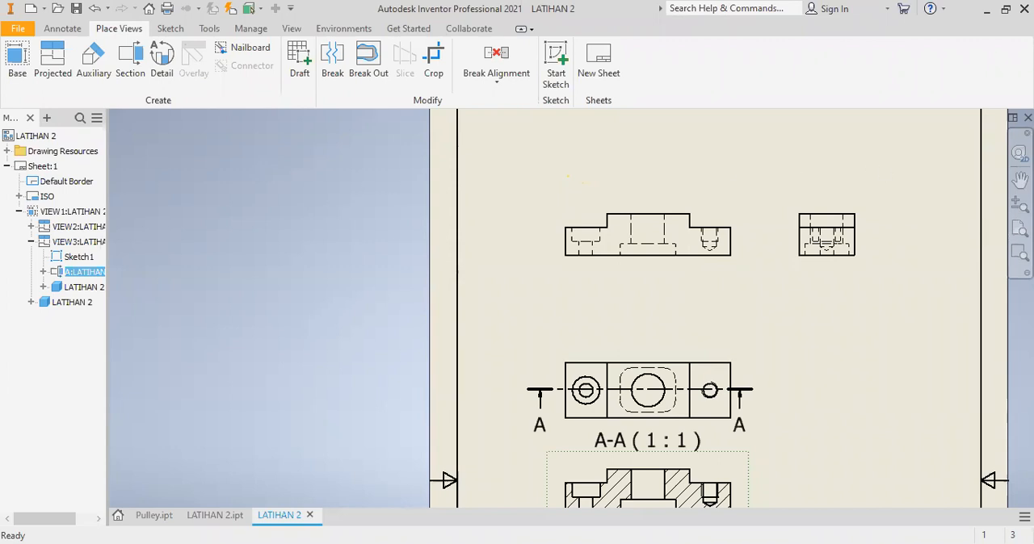
left_click(1020, 229)
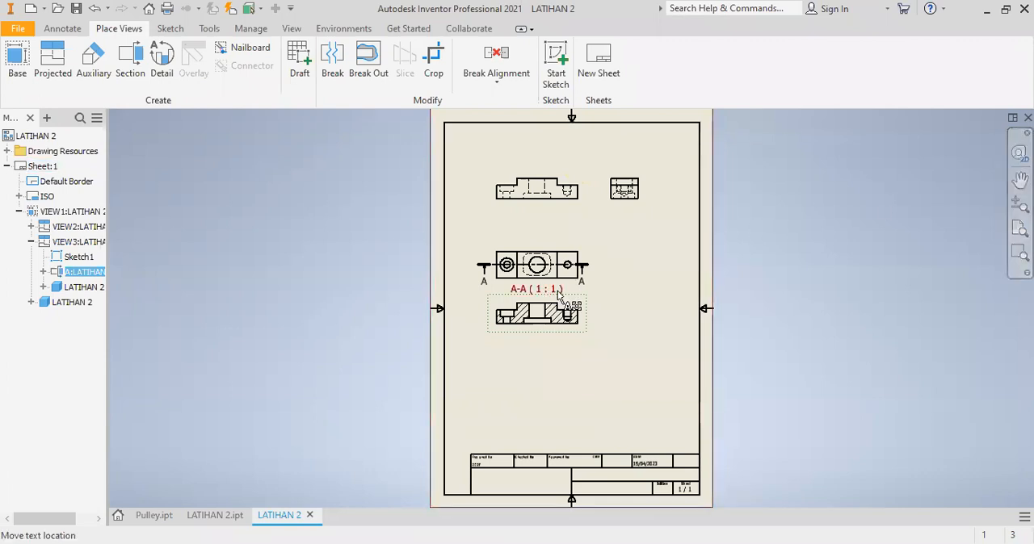
left_click_drag(569, 305, 568, 361)
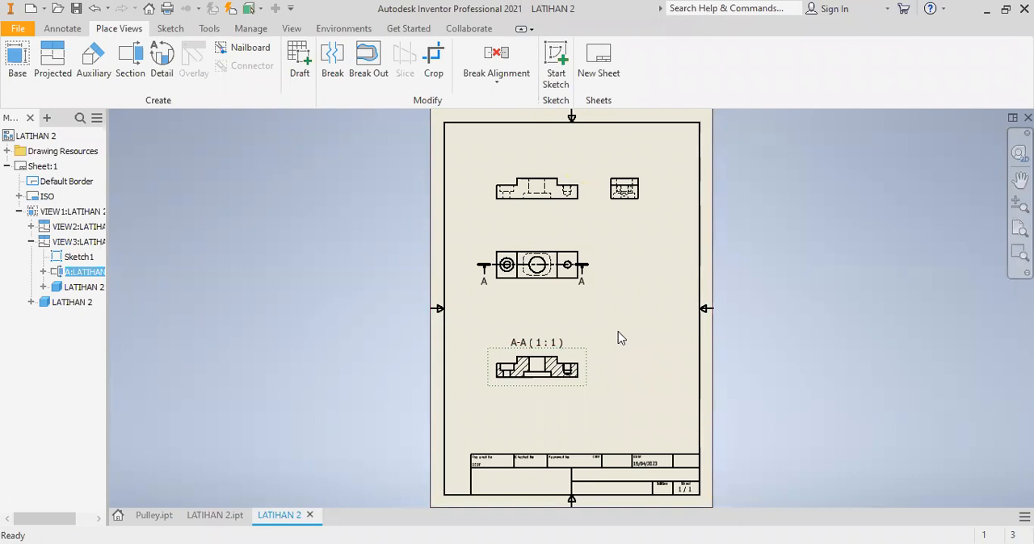
- Dimension the front view's overall height on its left side, with the primary unit precision set to 0 decimals
left_click(64, 32)
left_click(26, 64)
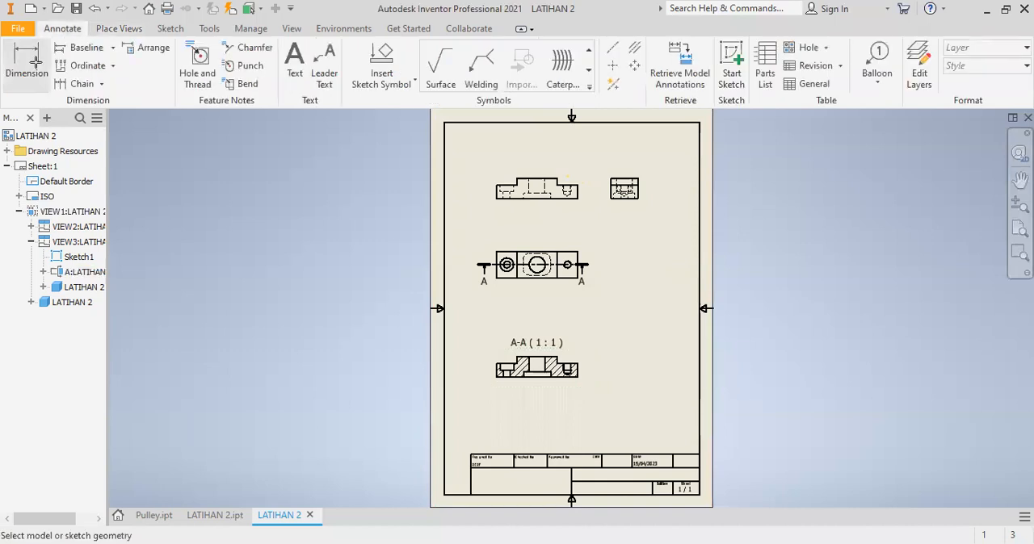
left_click(523, 198)
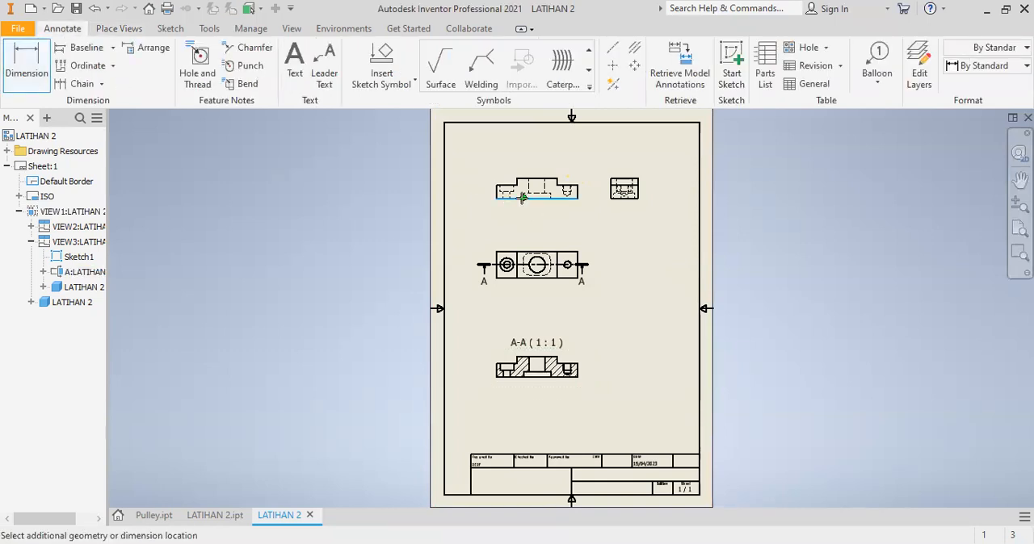
left_click(474, 191)
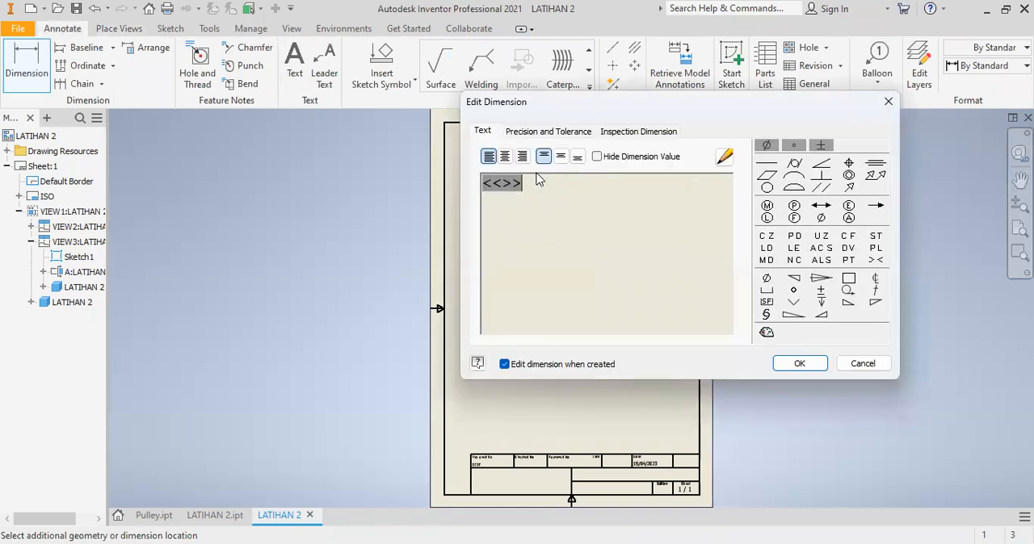
left_click(548, 131)
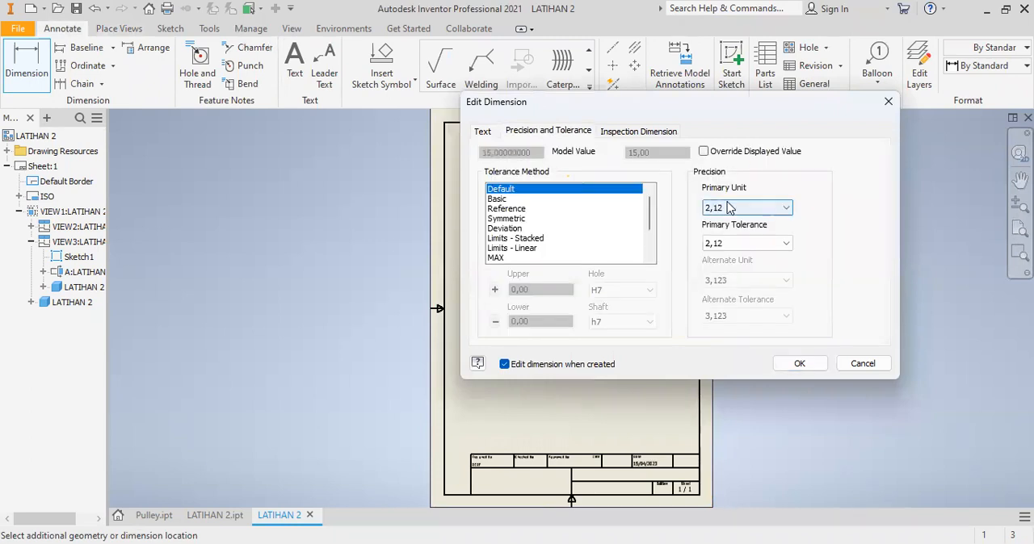
left_click(786, 209)
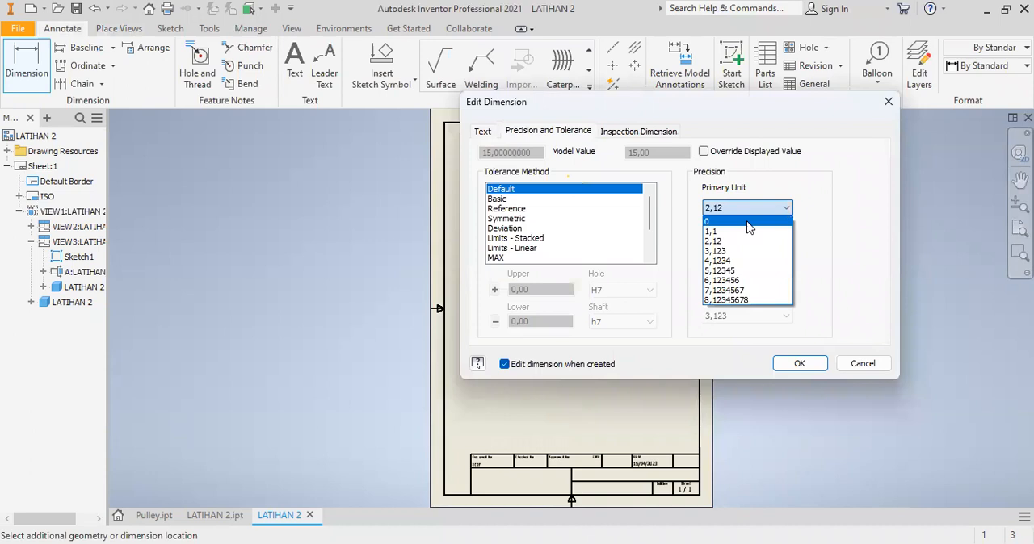
left_click(783, 365)
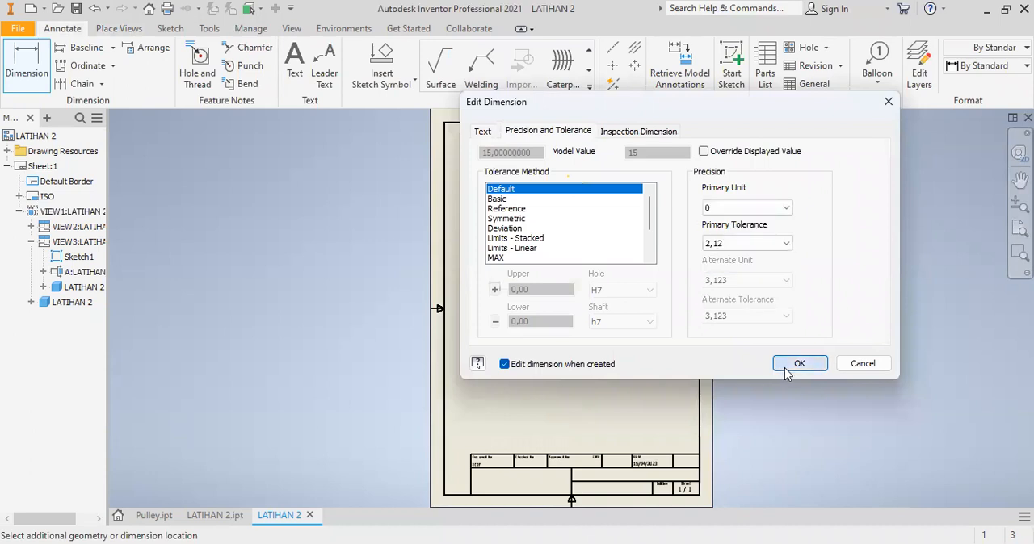
left_click(784, 367)
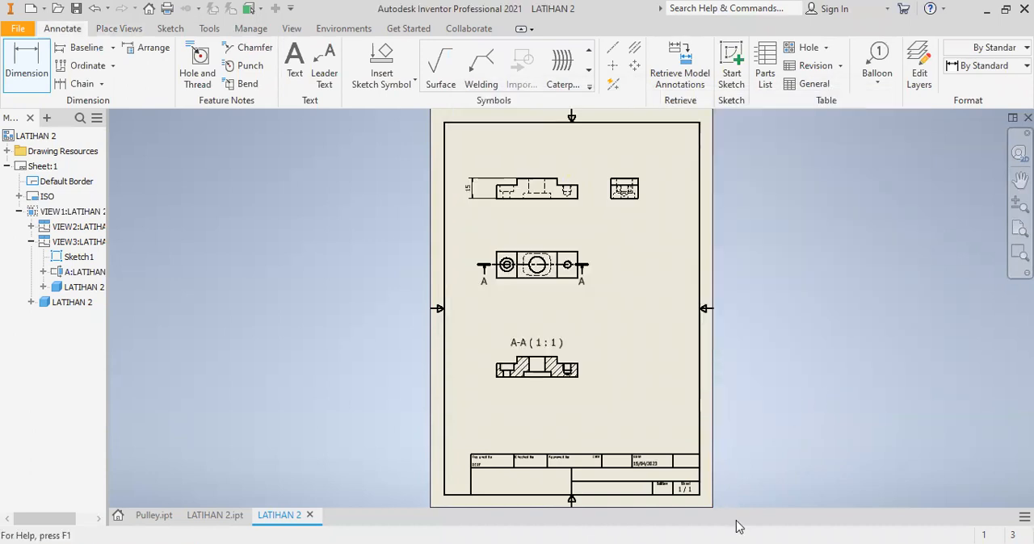